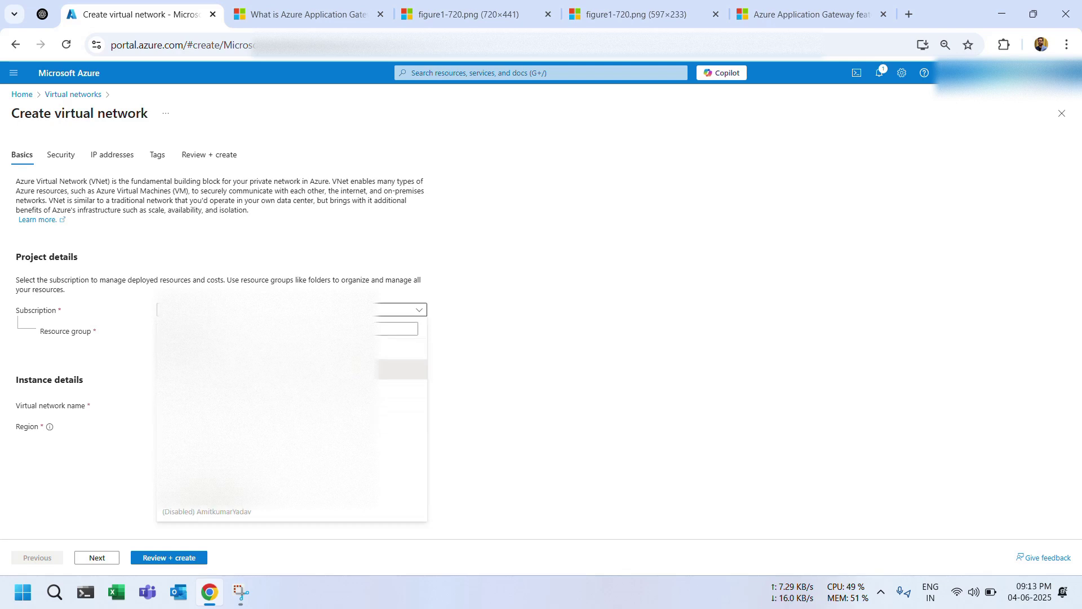
Choose the subscription and an existing resource group for the new virtual network
click(495, 317)
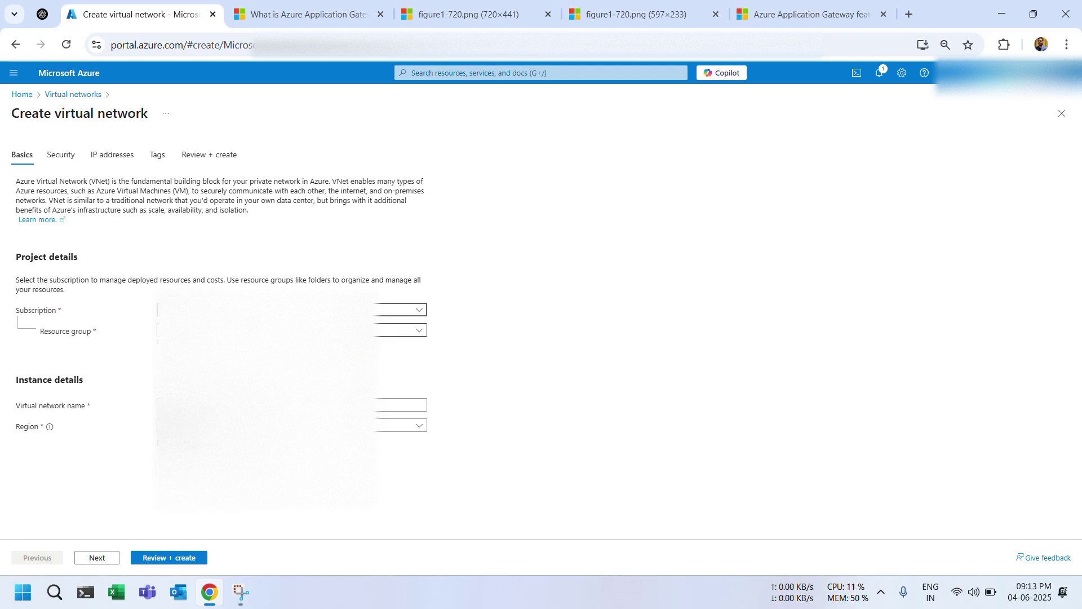
click(282, 331)
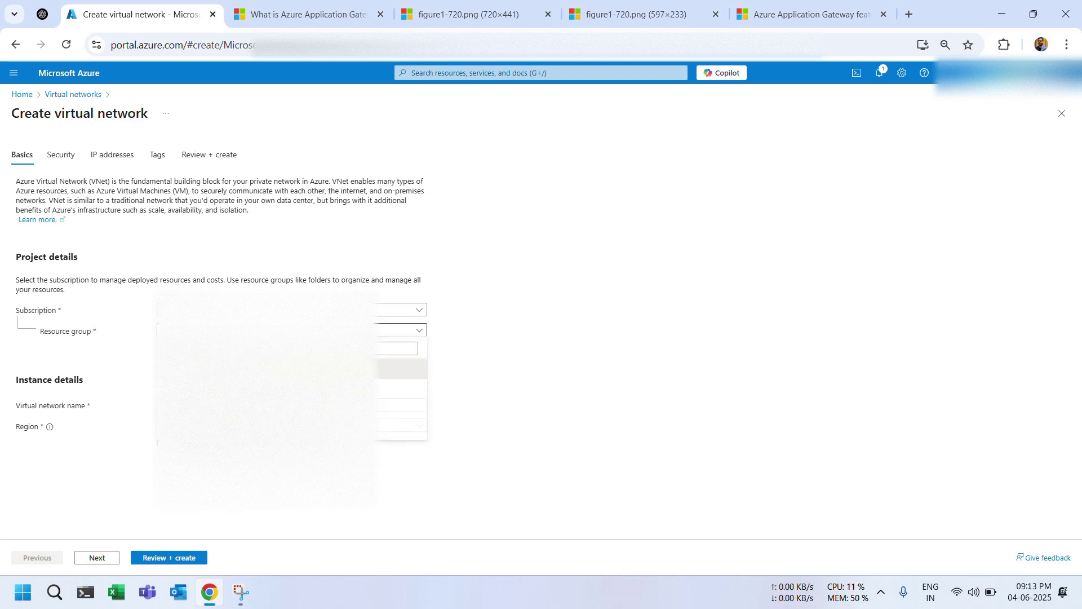
click(129, 366)
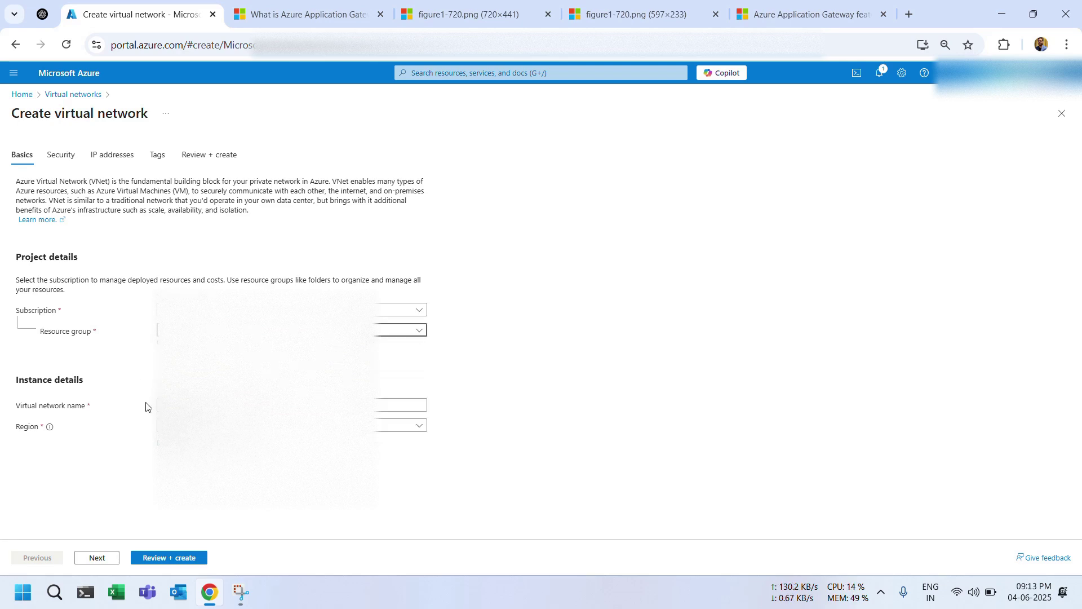
Name the virtual network vnet-02 and set its region to (Asia Pacific) Central India
click(164, 405)
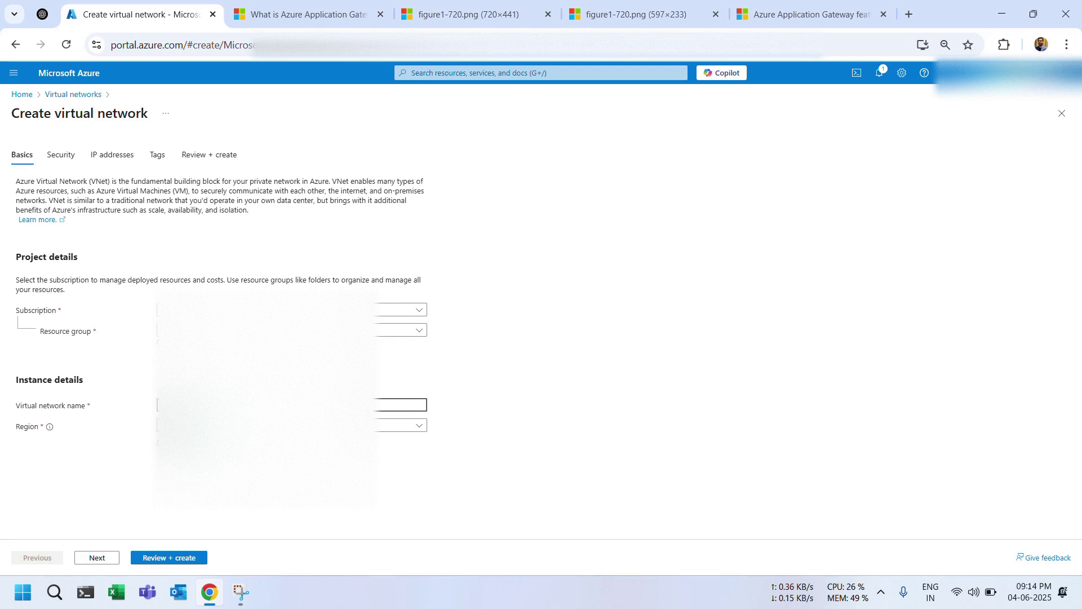
text(vn)
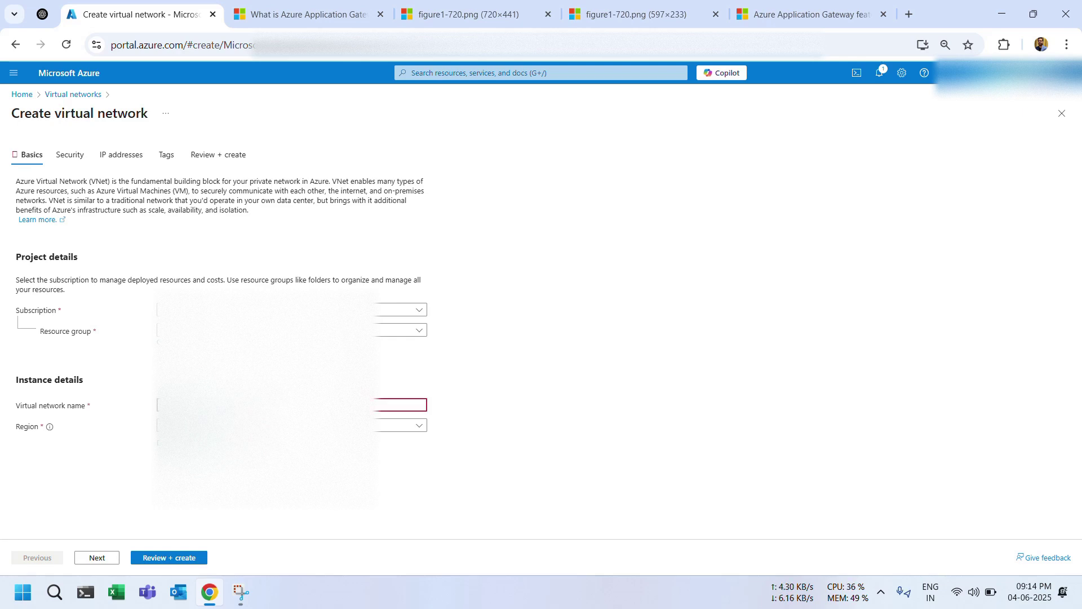
text(et-02)
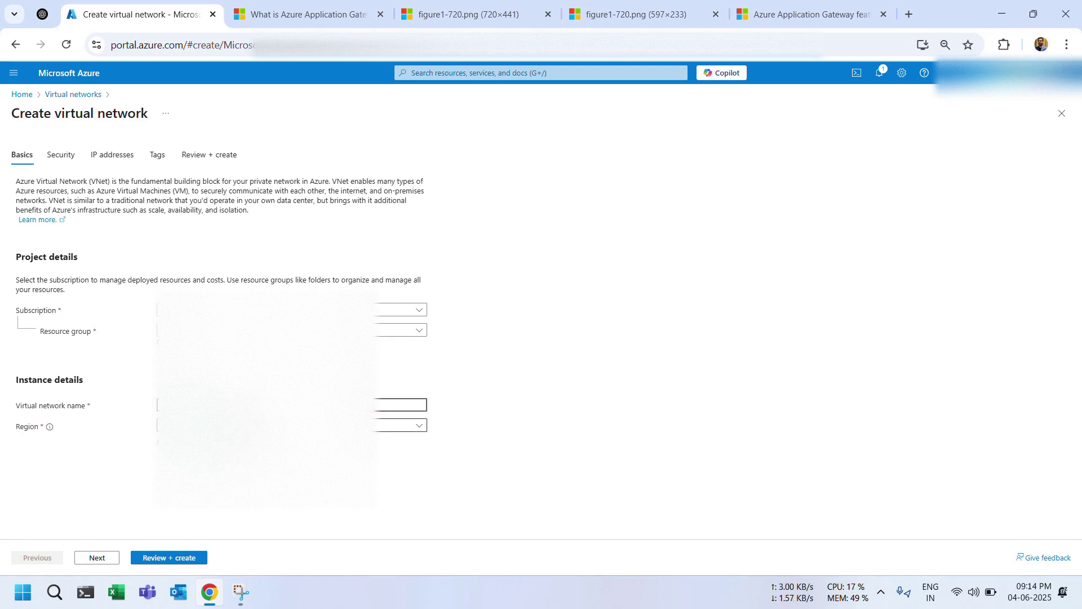
click(419, 425)
click(535, 252)
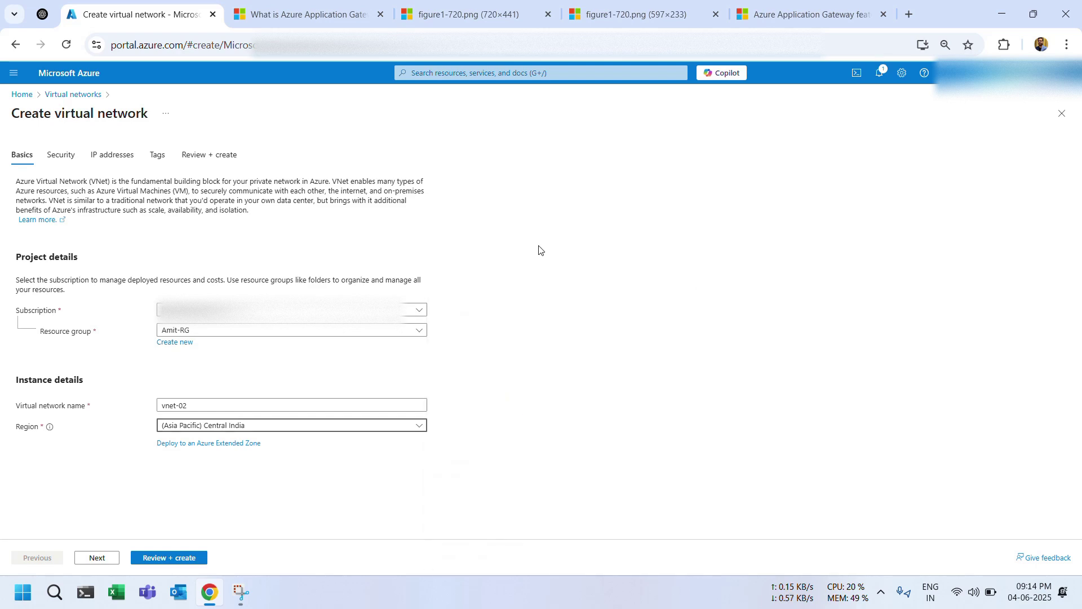
click(203, 406)
Go through the virtual network's security options: encryption, Azure Bastion, Azure Firewall and Azure DDoS Network Protection
click(103, 556)
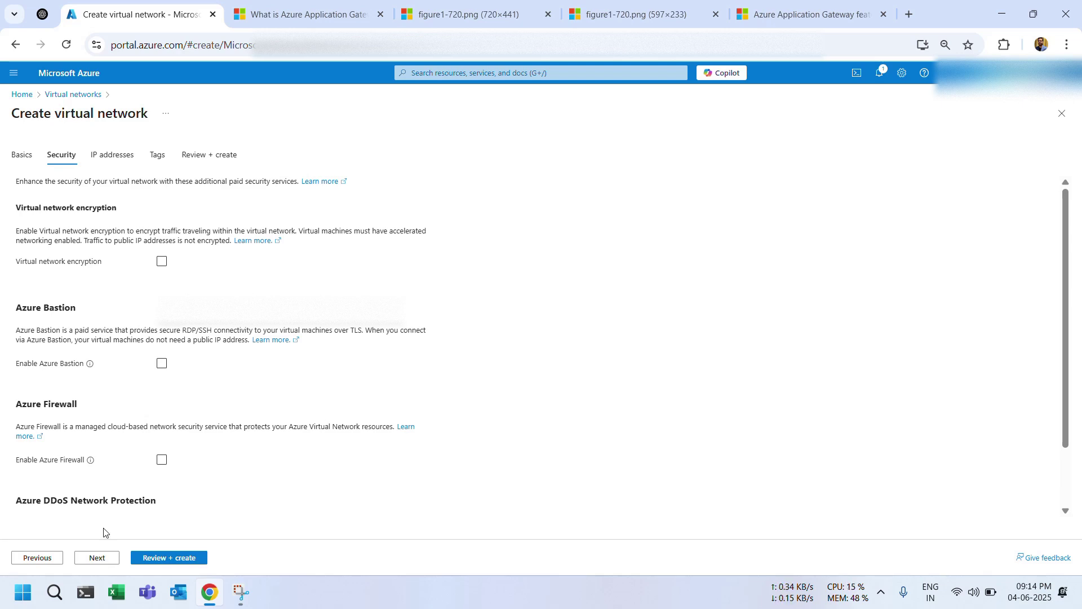
scroll(89, 454, down, 2)
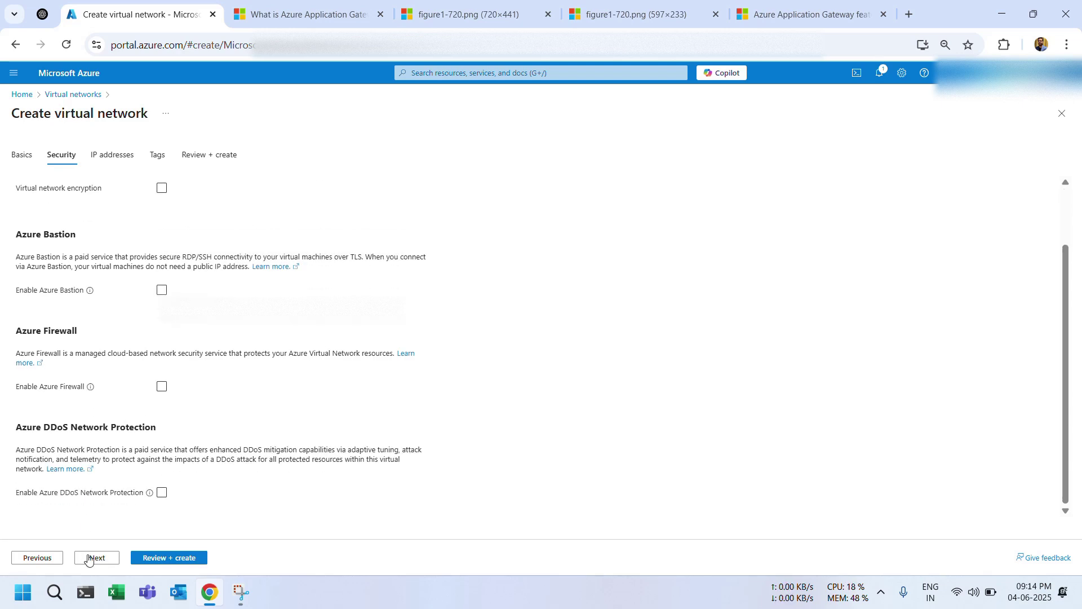
scroll(109, 394, up, 2)
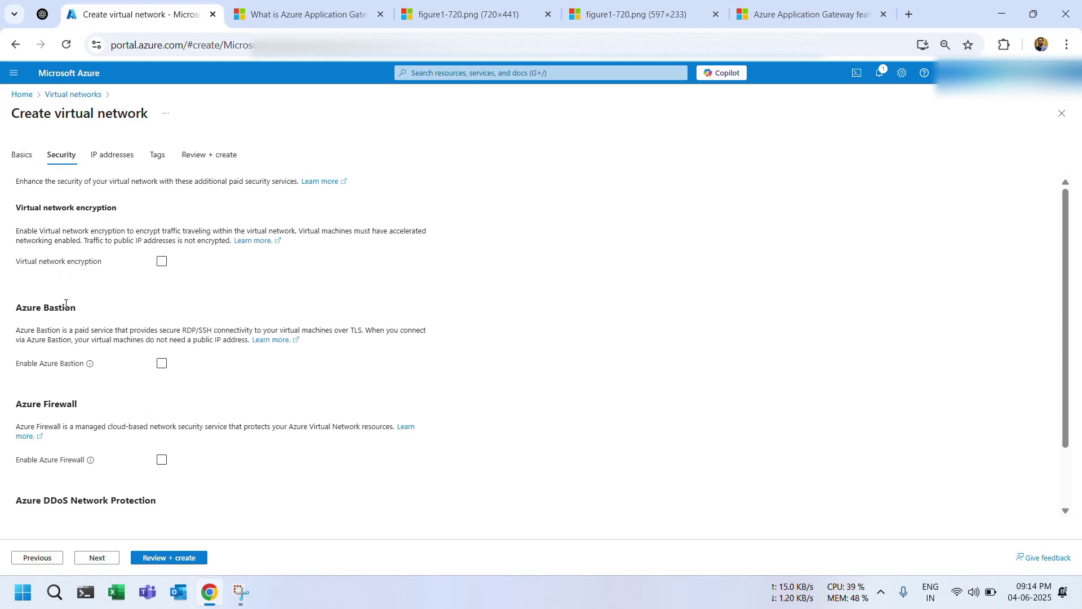
scroll(90, 420, down, 2)
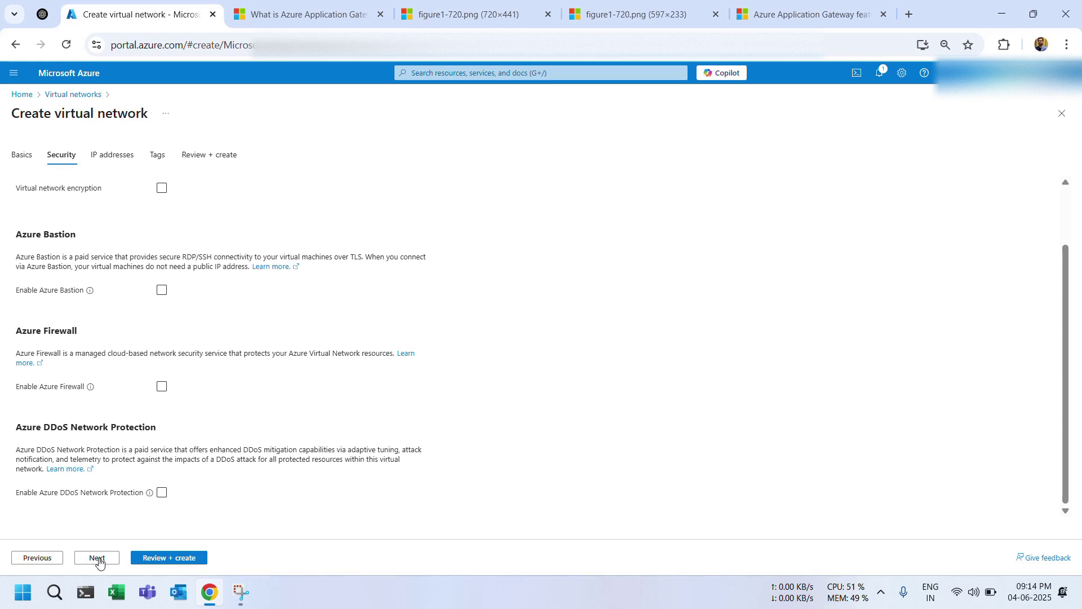
click(163, 190)
key(super+shift+s)
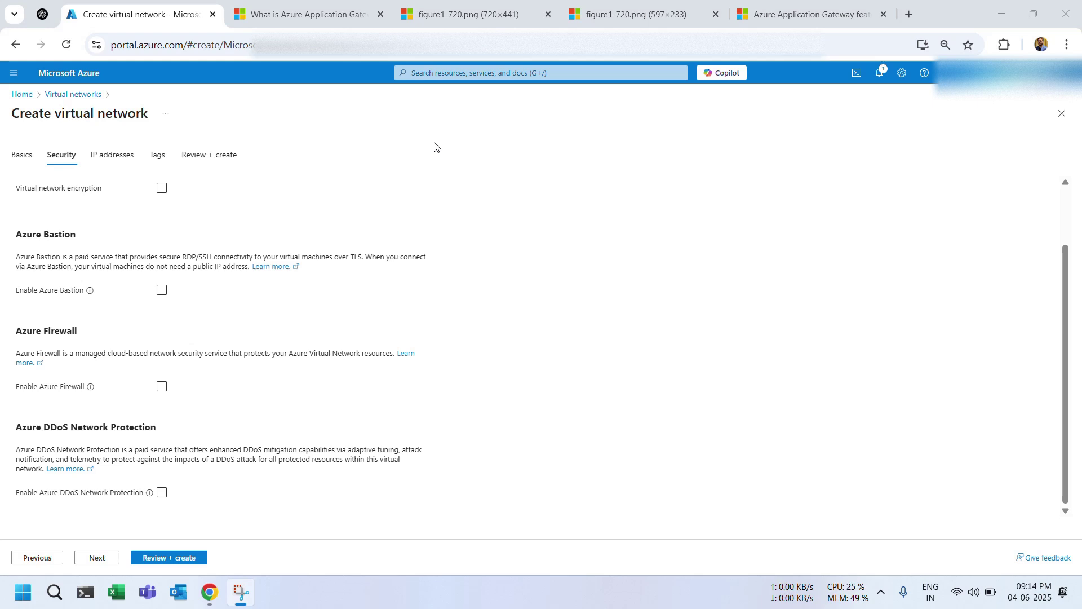
Proceed to the IP address settings and set the virtual network's IPv4 address space to 10.1.0.0/16
click(101, 555)
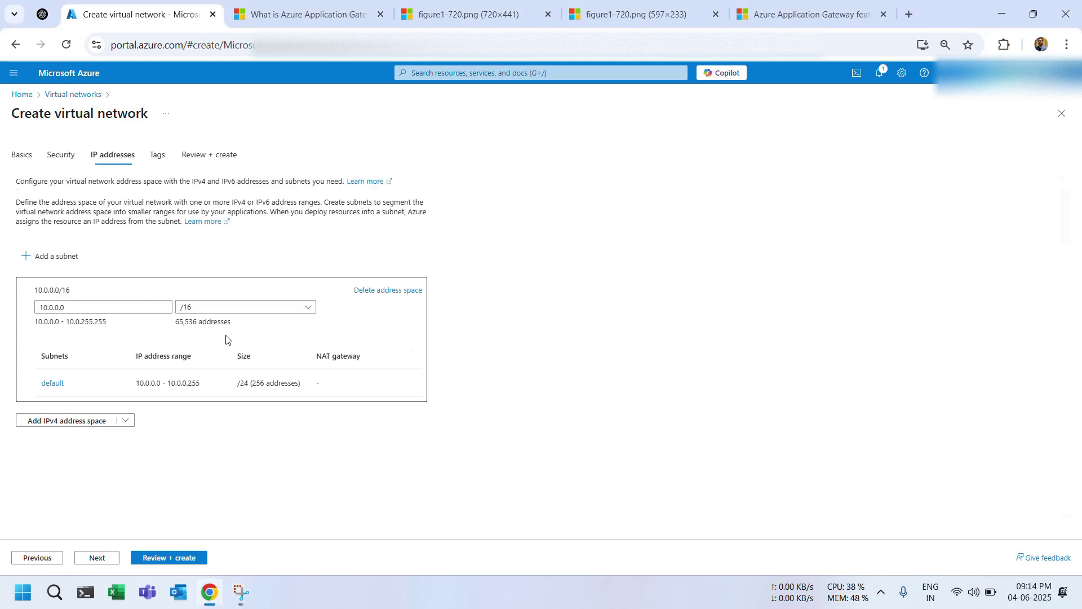
click(54, 334)
key(BackSpace)
text(1)
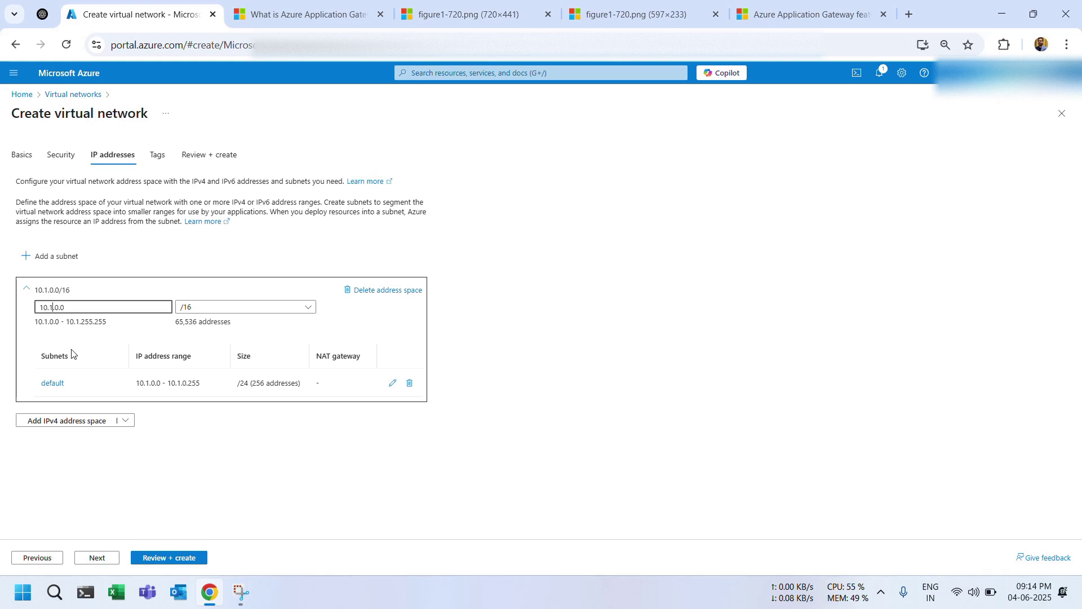
click(519, 327)
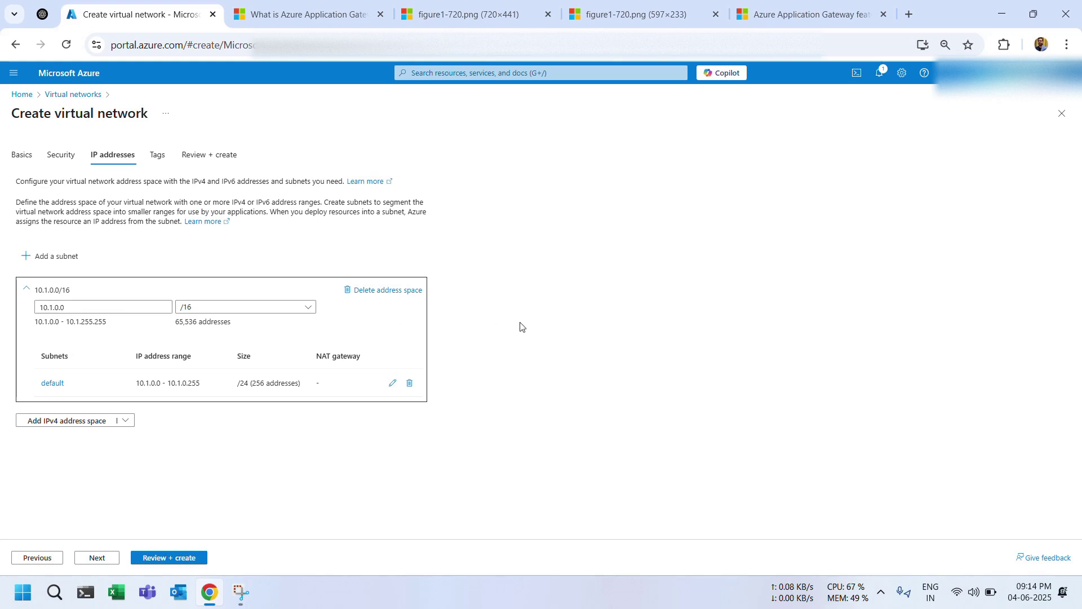
Rename the default subnet to Application and save it
click(57, 384)
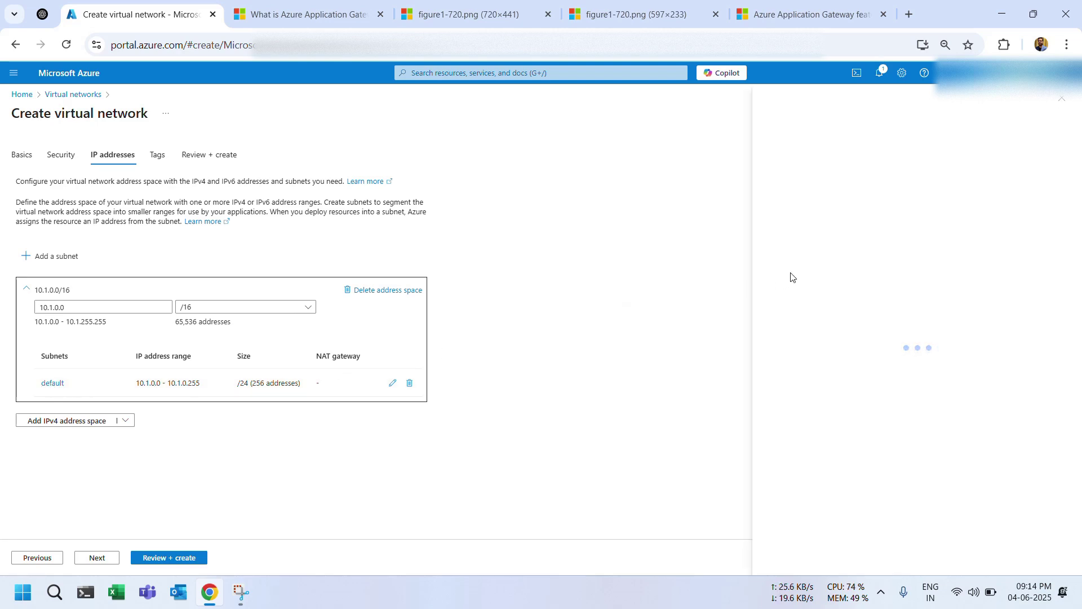
drag(945, 183, 758, 207)
text(App)
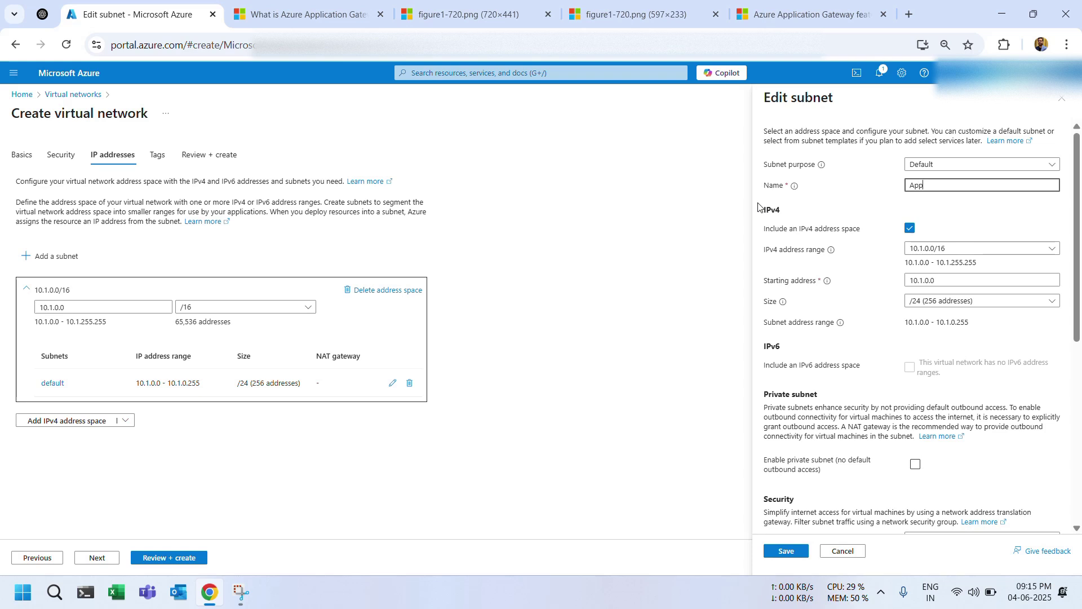
text(lication)
click(463, 25)
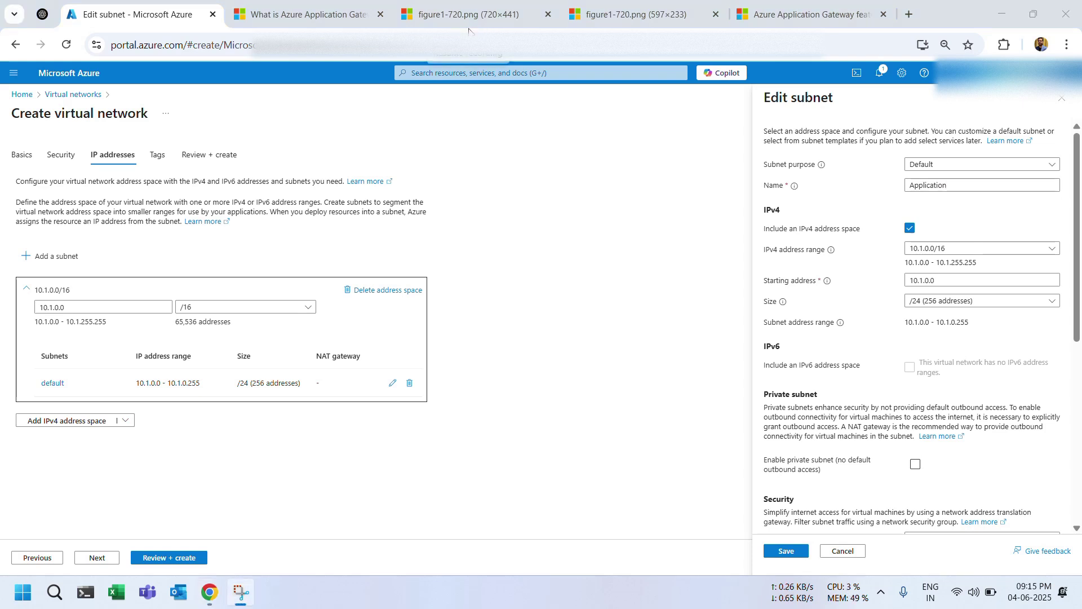
click(792, 554)
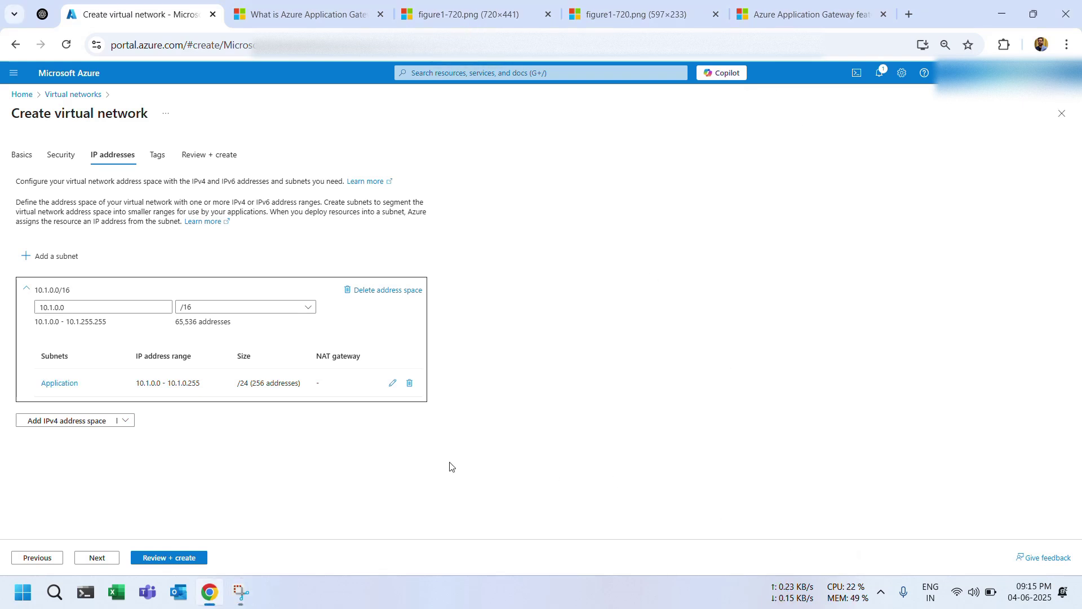
Add a second subnet named AppGateway to the 10.1.0.0/16 address space
click(80, 426)
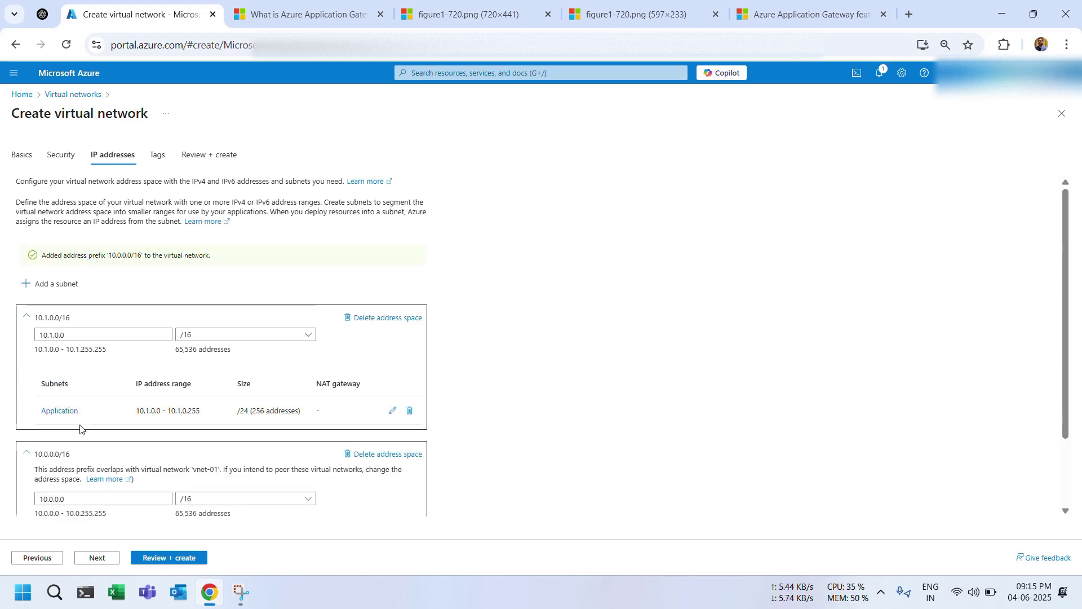
click(373, 460)
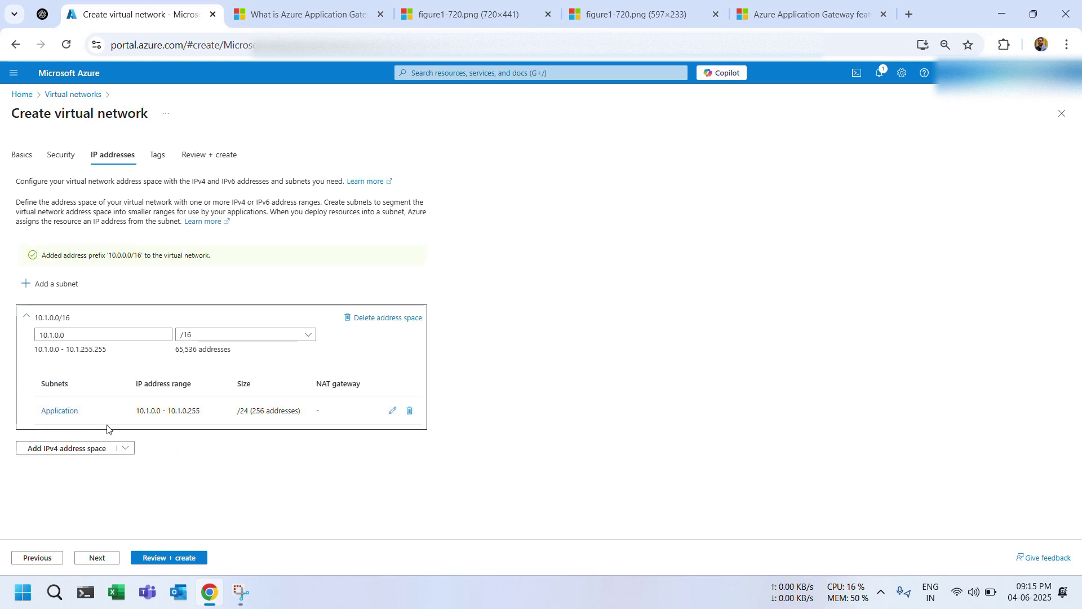
click(39, 281)
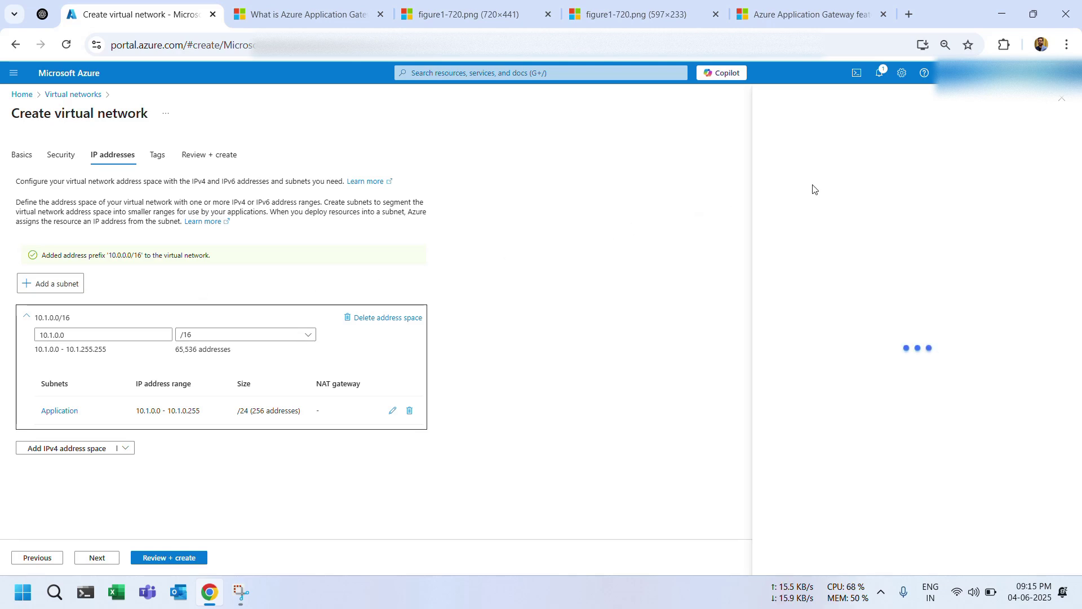
double_click(942, 181)
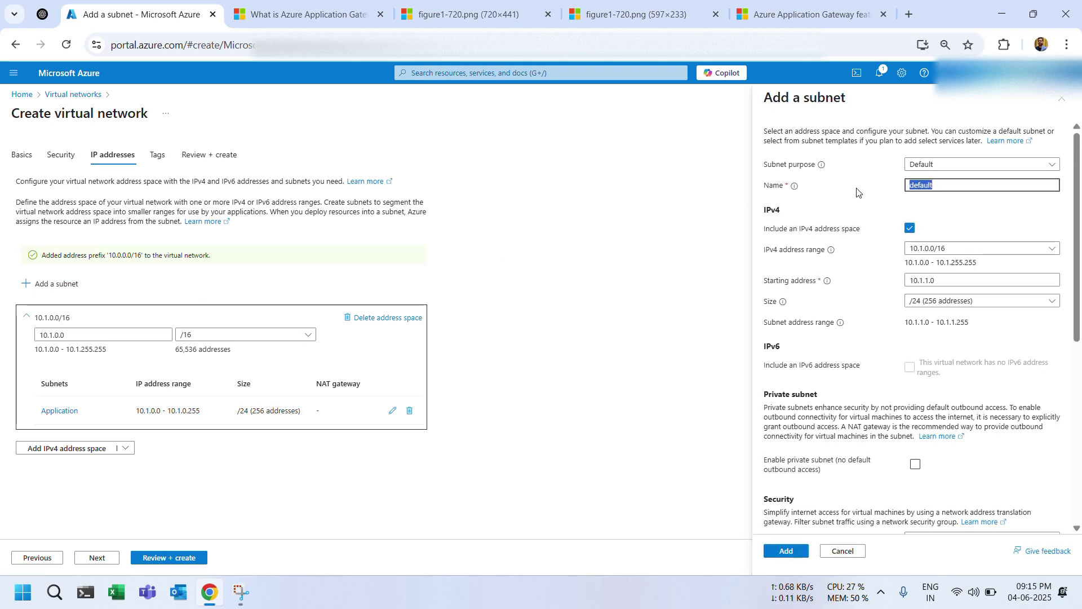
text(Applications)
key(BackSpace)
key(BackSpace)
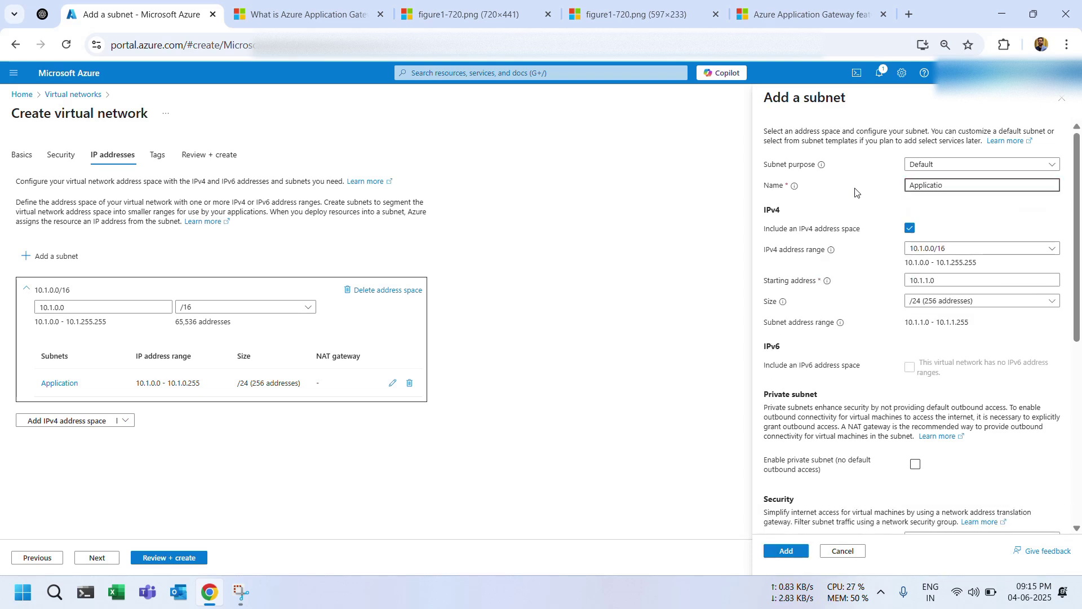
key(BackSpace)
text(Gateway)
click(788, 552)
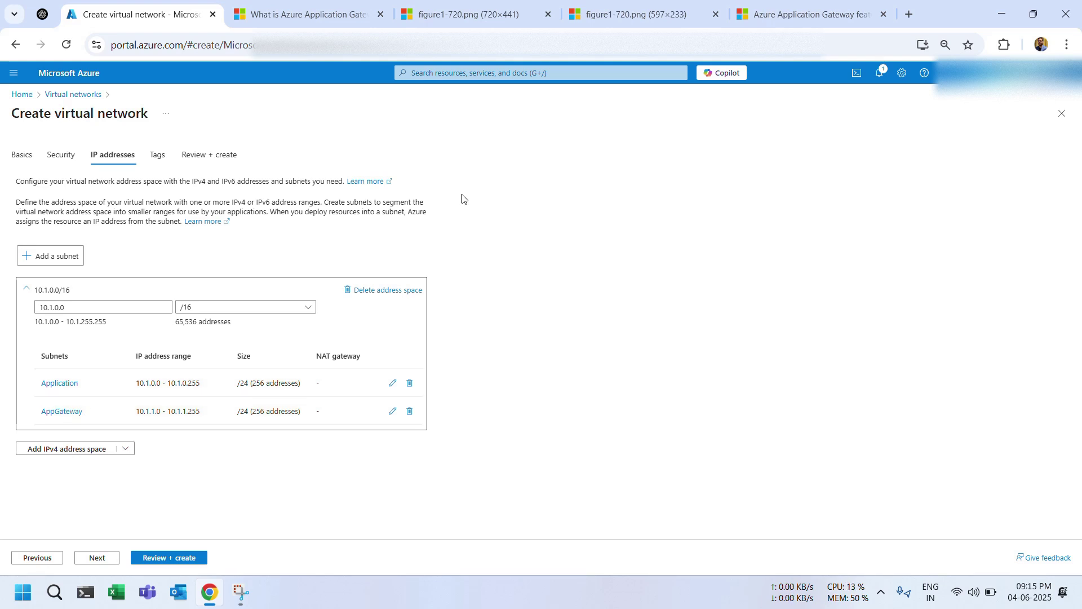
Skip the tags, review the virtual network configuration and create vnet-02
key(super+shift+s)
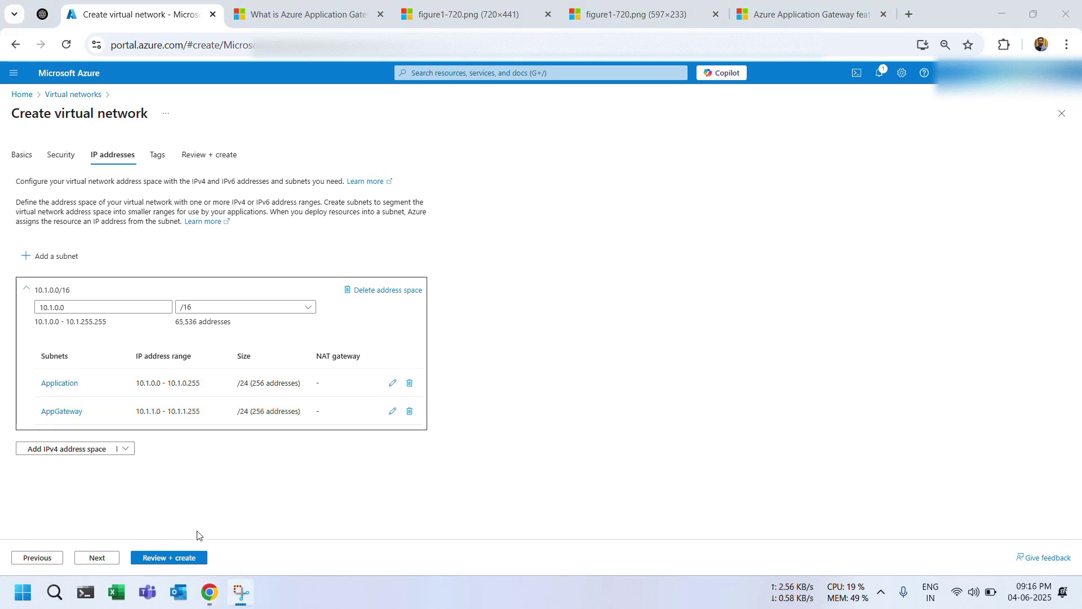
click(105, 557)
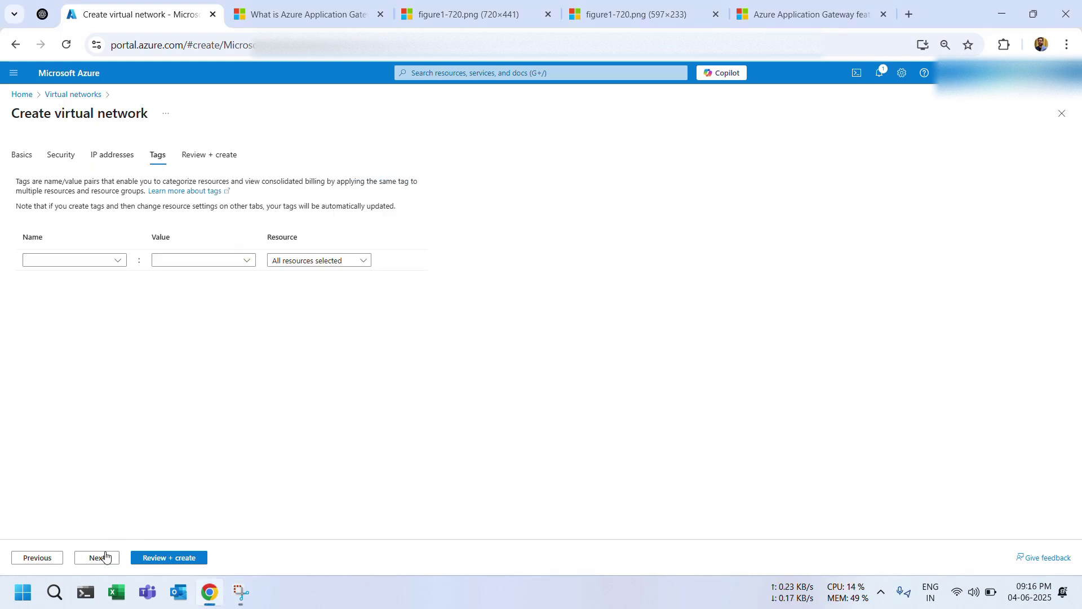
click(158, 559)
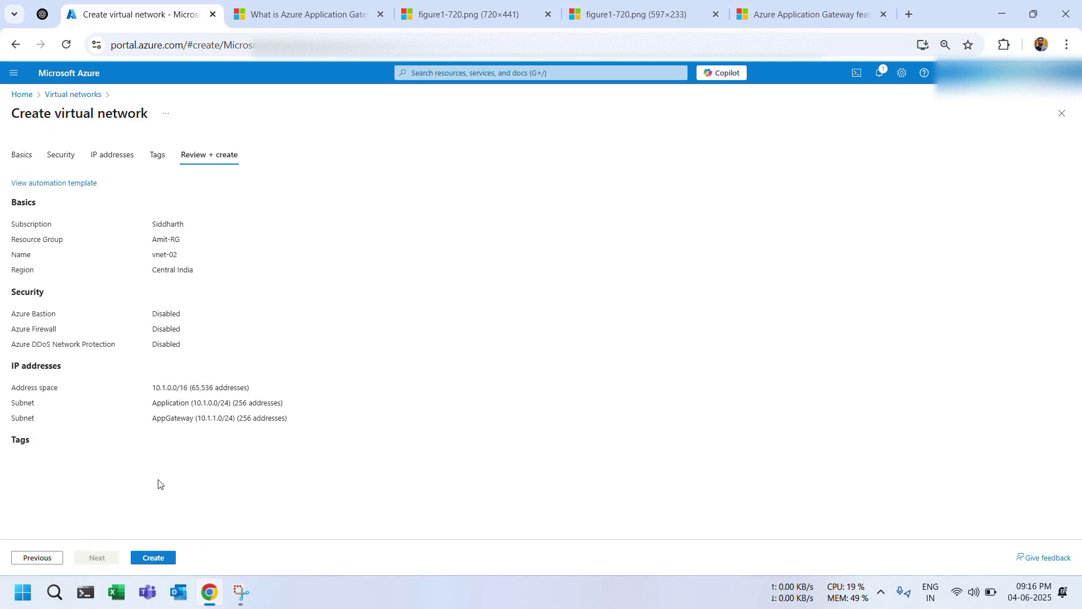
click(153, 557)
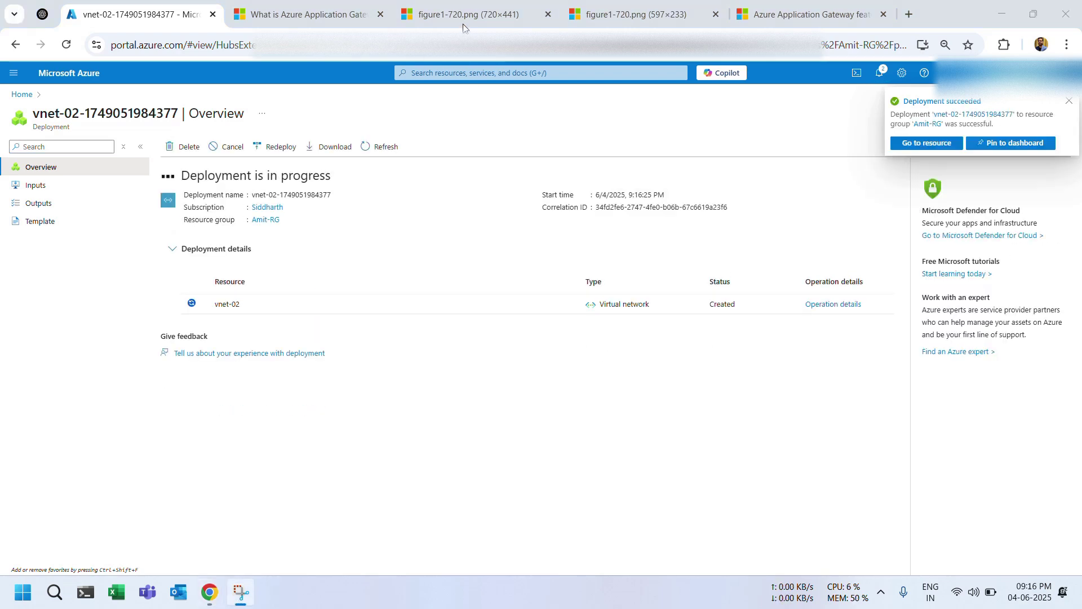
Open the deployed vnet-02 resource and check its address space and subnets
click(384, 148)
click(204, 294)
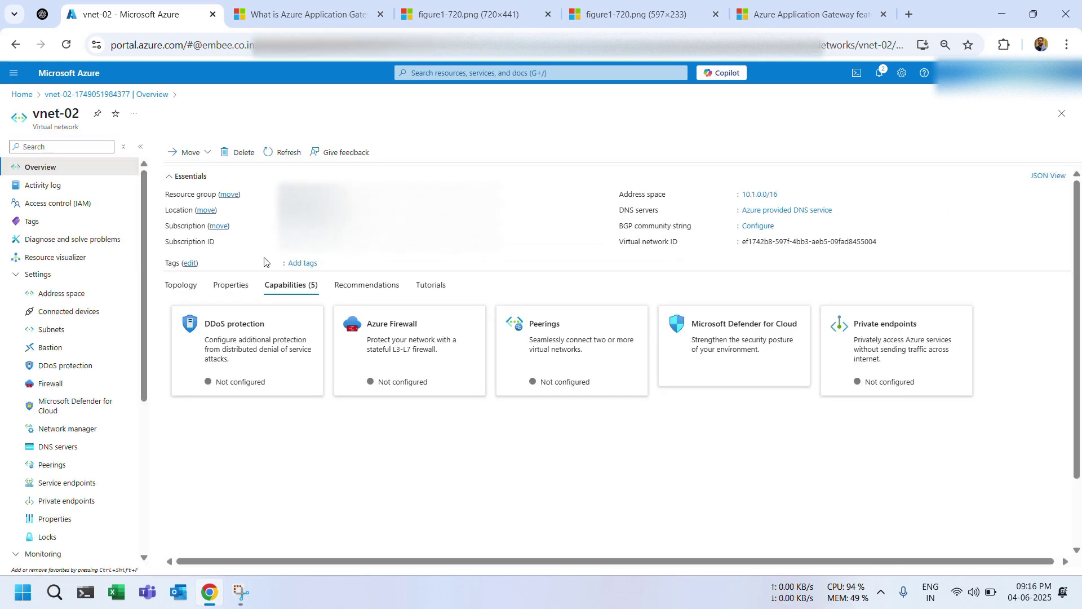
click(61, 299)
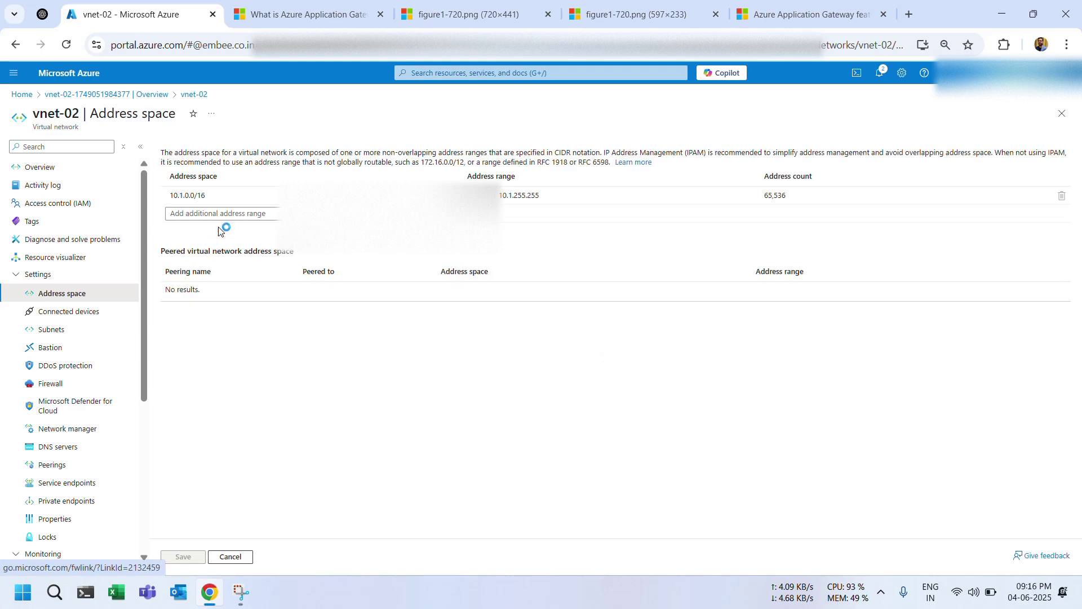
click(215, 202)
click(67, 331)
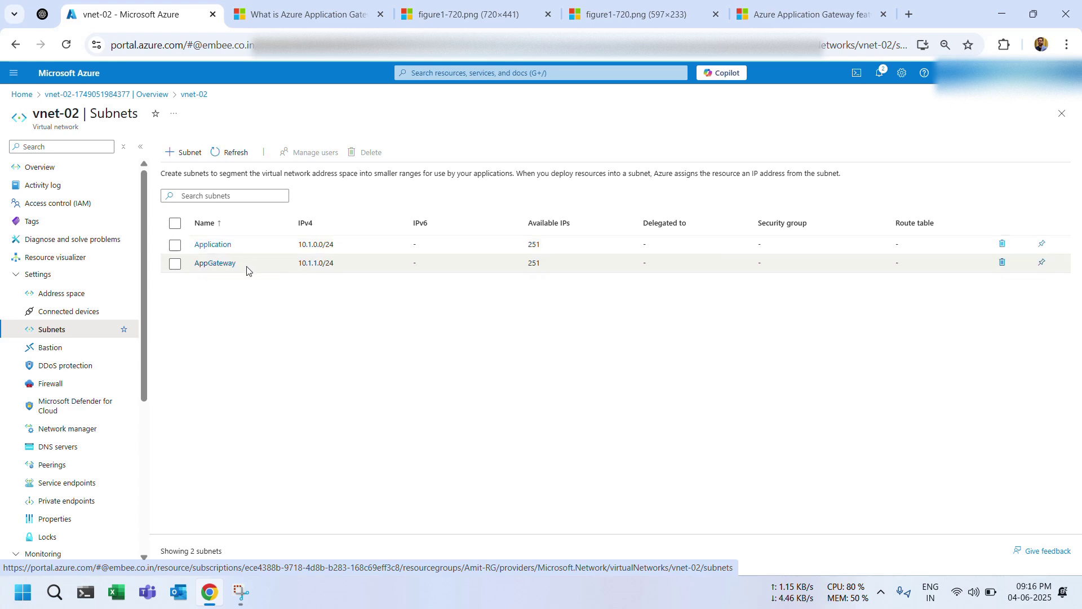
Search the portal for "virtual" and open the Virtual machines service
click(431, 76)
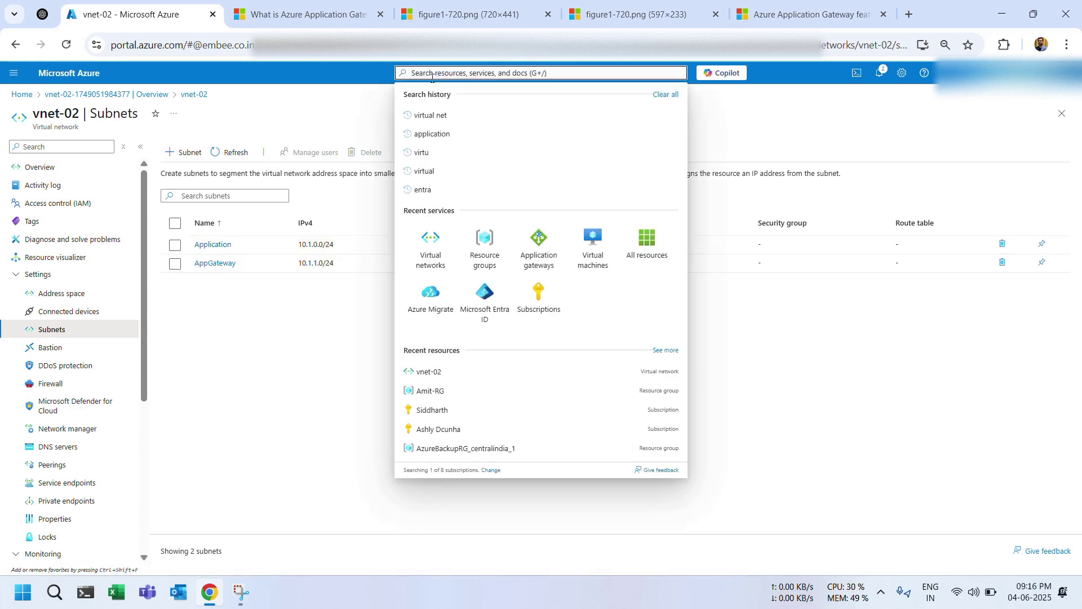
text(virtual)
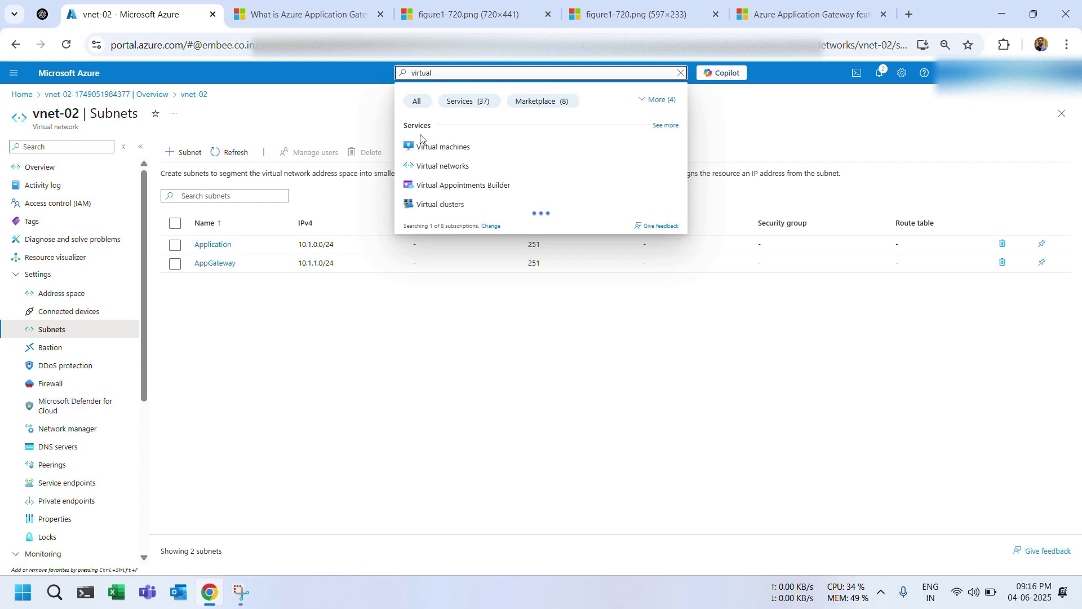
click(433, 147)
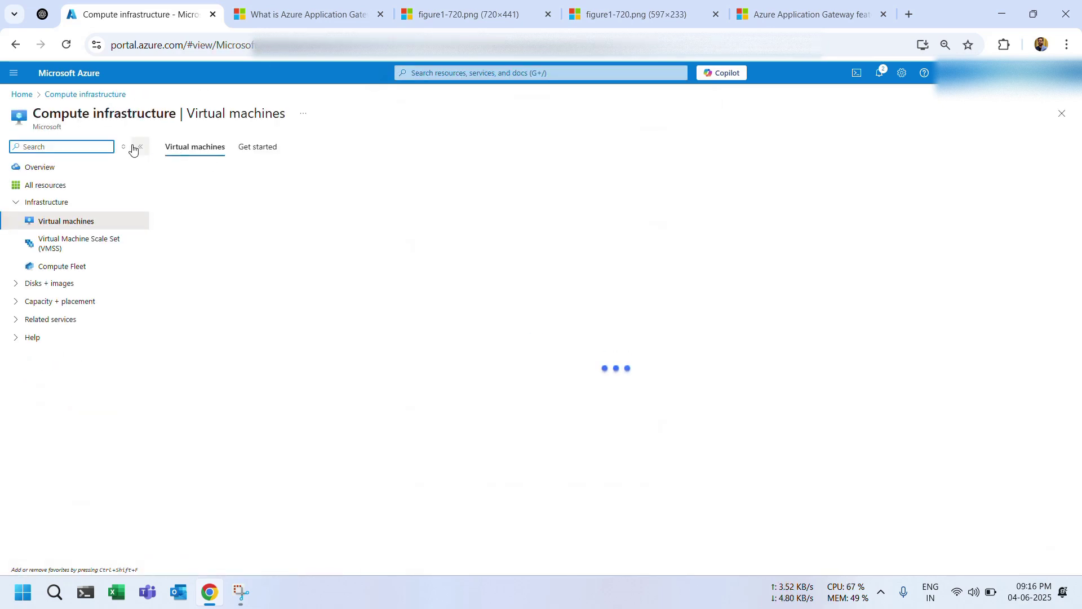
Start creating a new virtual machine and select the existing resource group for it
click(183, 178)
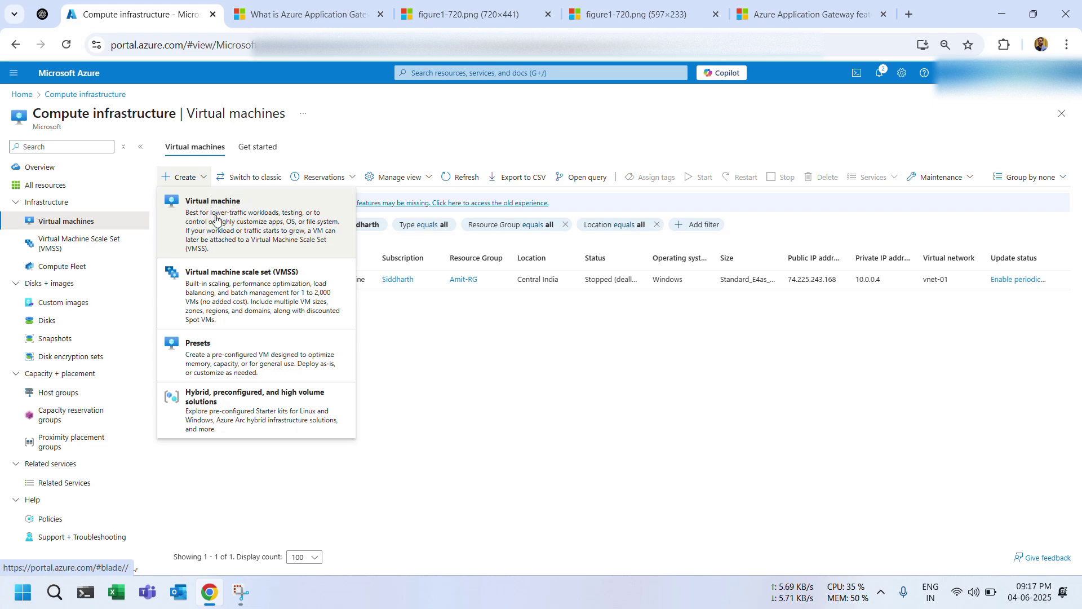
click(216, 219)
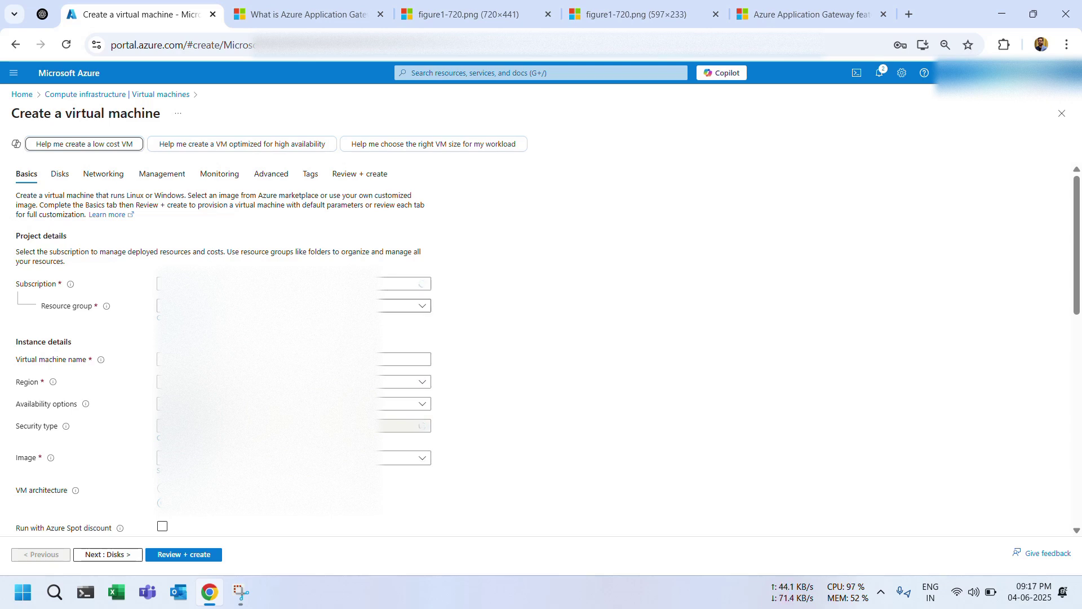
click(242, 307)
click(231, 343)
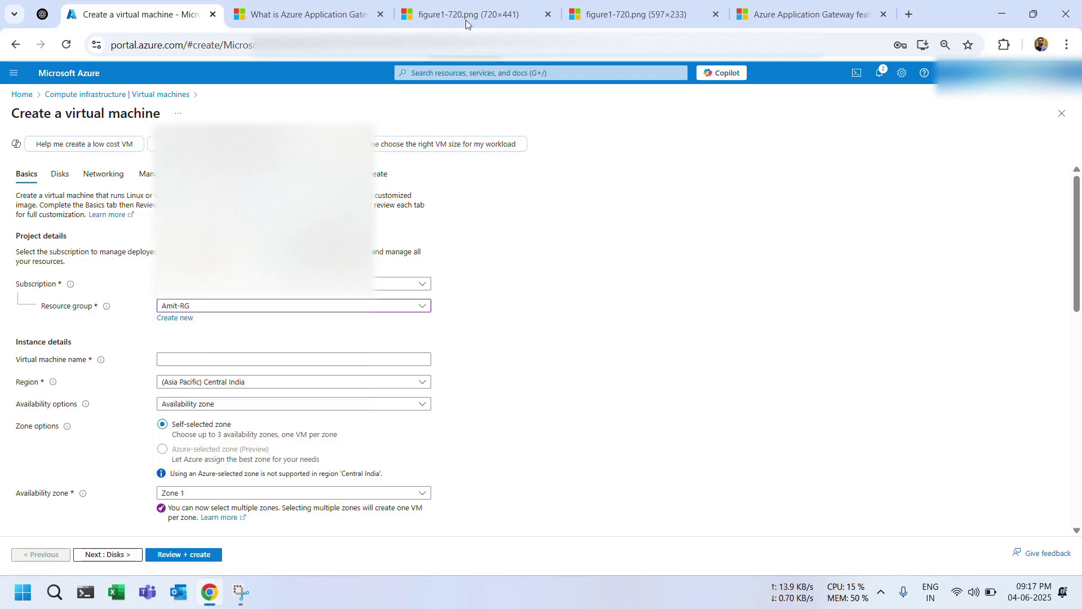
Name the virtual machine Demo-VM and set its availability option to No infrastructure redundancy required
click(196, 357)
click(518, 358)
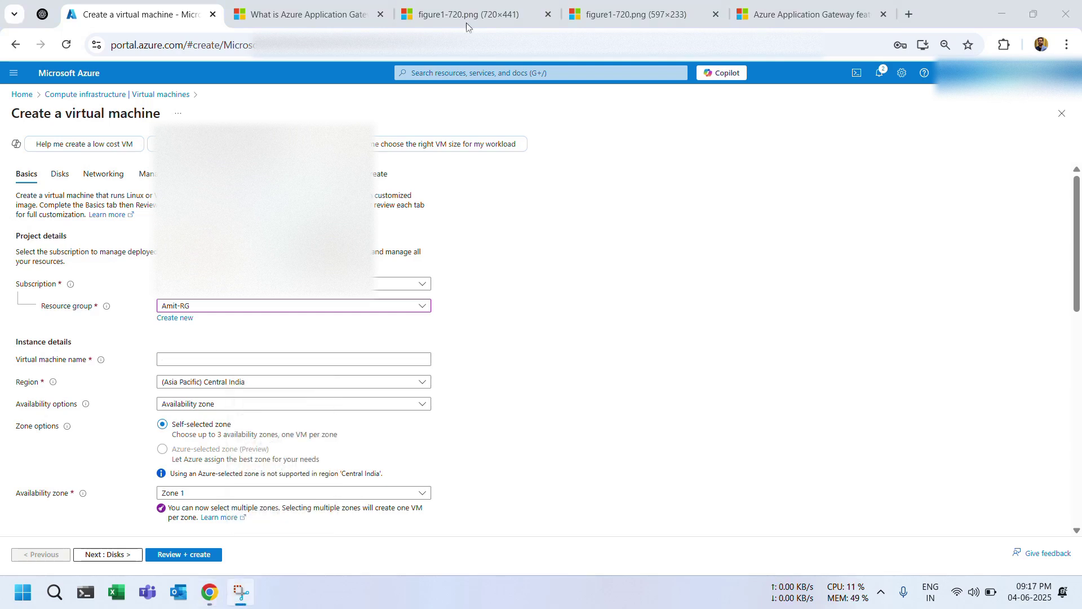
click(195, 358)
text(Demo-VM)
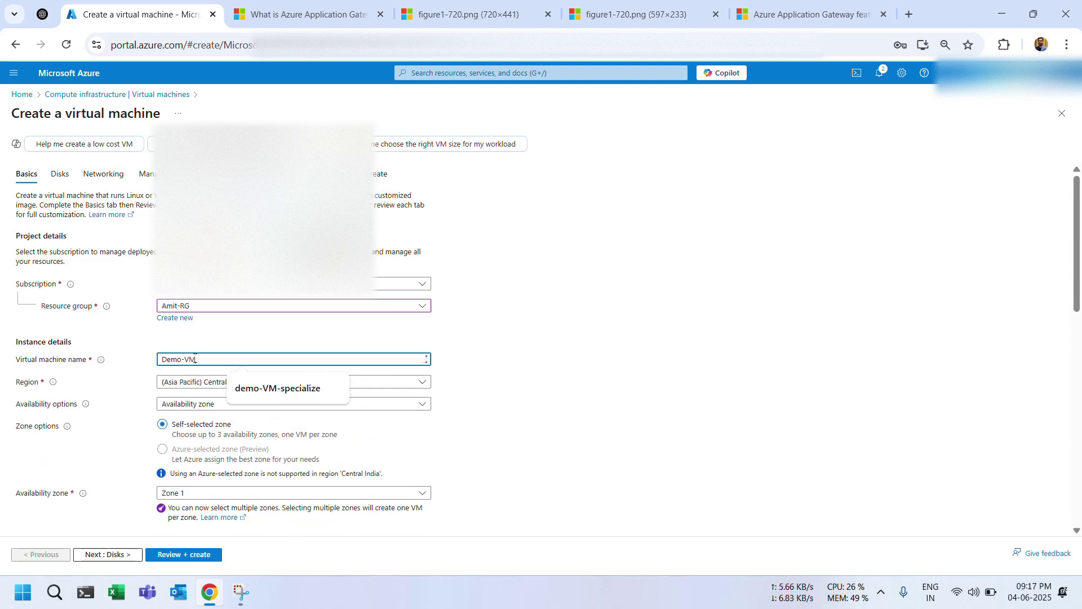
click(225, 405)
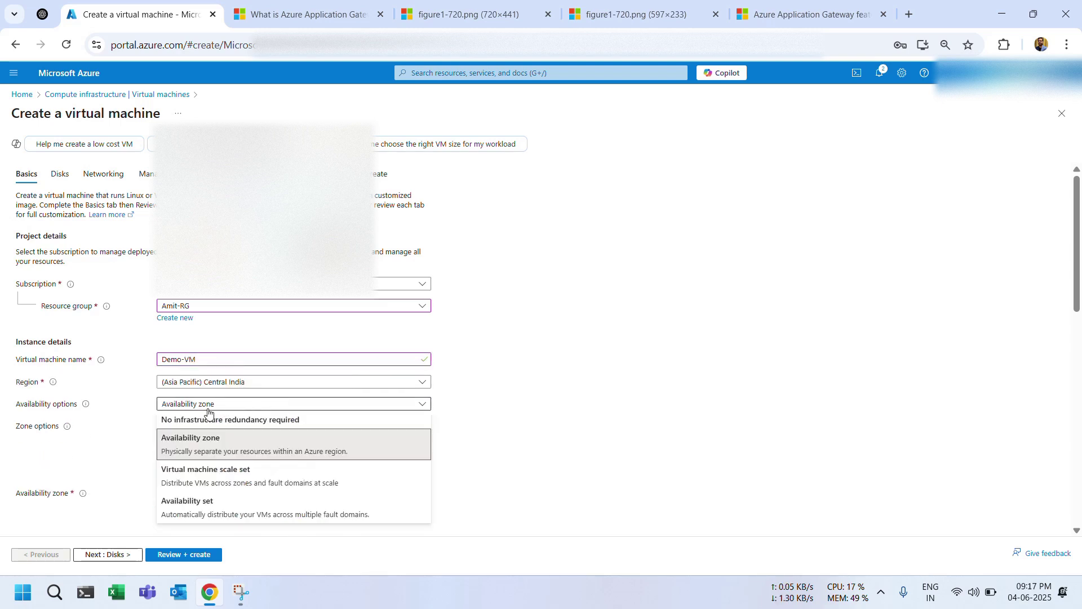
click(120, 382)
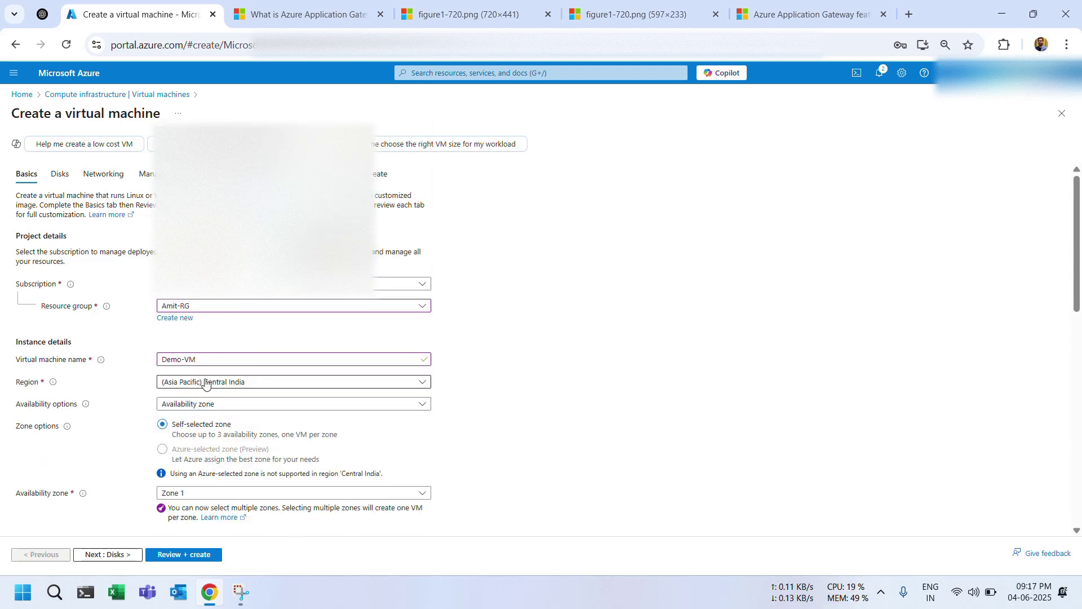
click(179, 409)
click(179, 418)
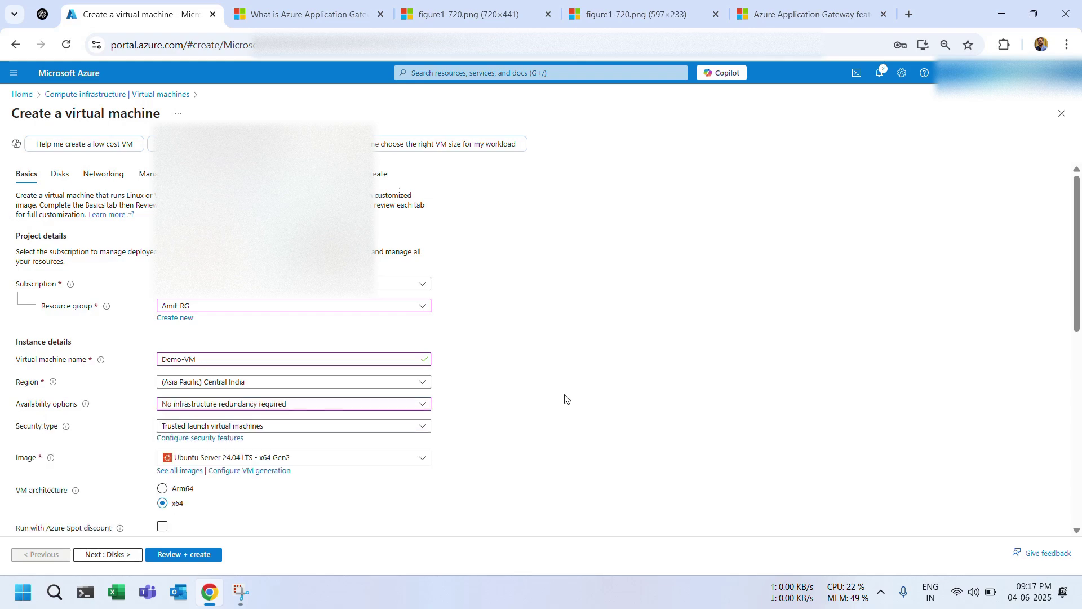
Set the security type to Standard and the image to Windows Server 2022 Datacenter: Azure Edition - x64 Gen2
scroll(565, 399, down, 5)
scroll(144, 297, up, 3)
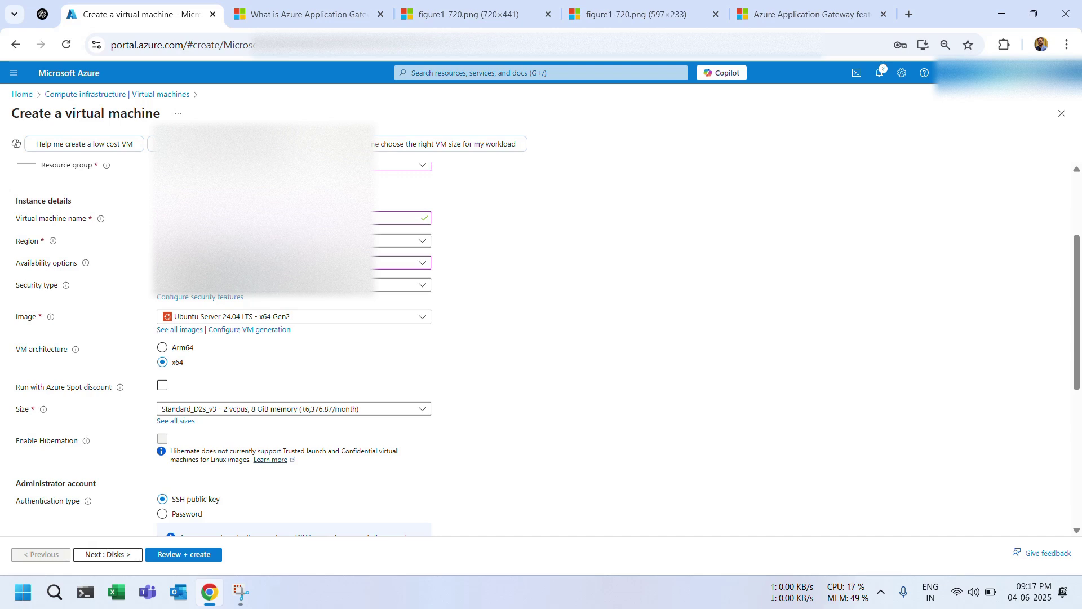
click(225, 262)
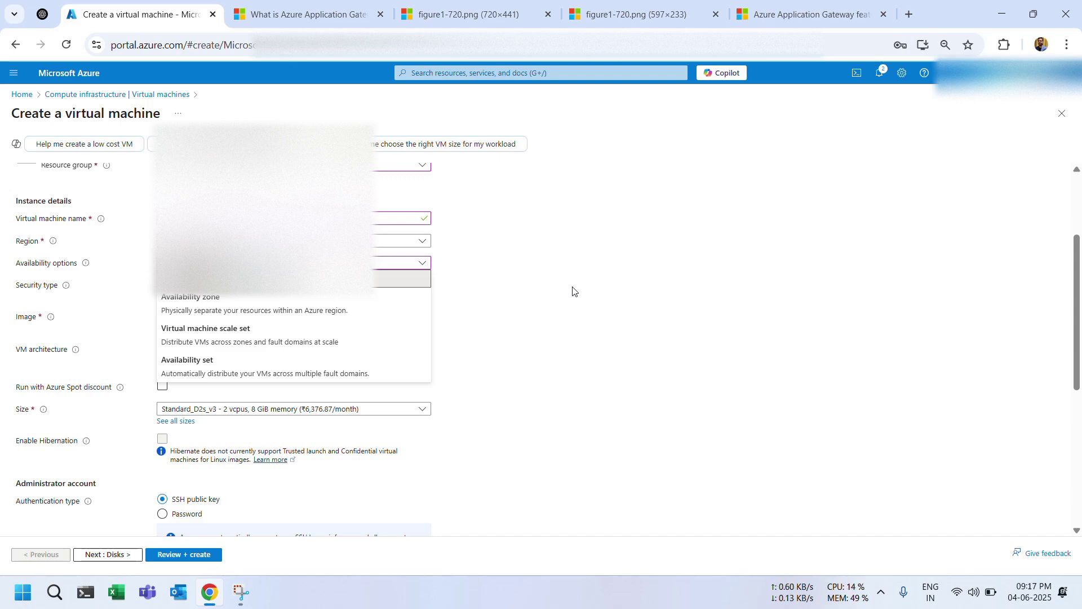
click(41, 296)
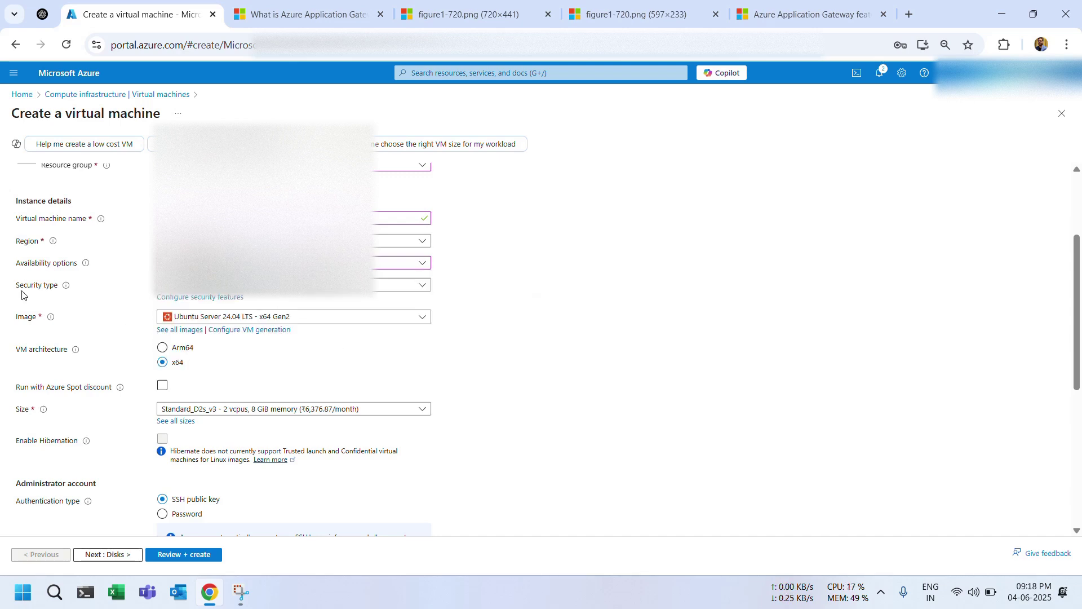
click(203, 289)
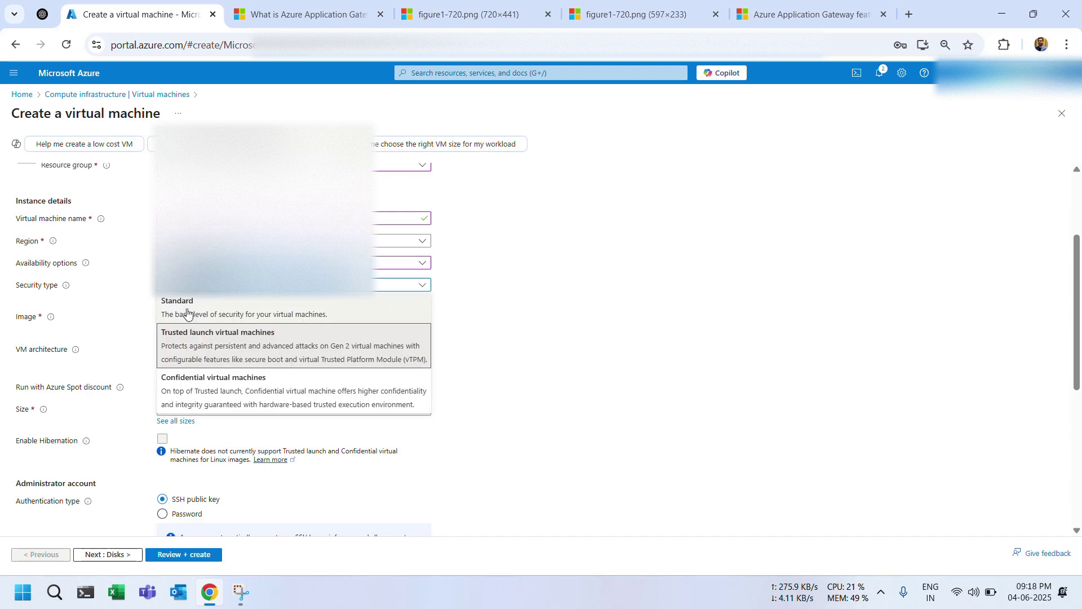
click(188, 313)
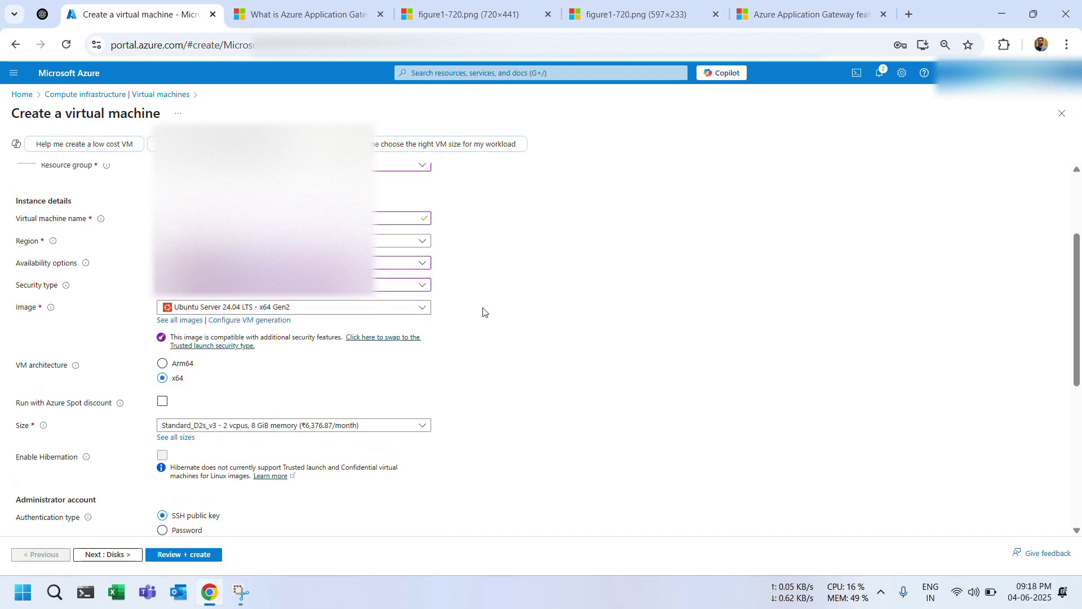
click(321, 304)
click(217, 362)
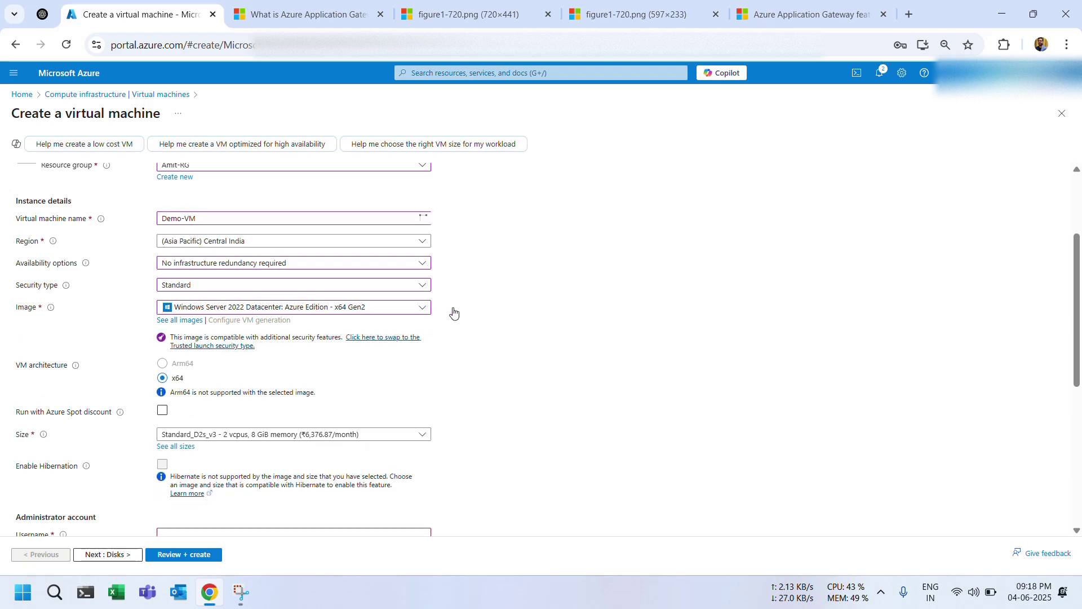
Set the virtual machine size to Standard_B4als_v2 with 4 vcpus and 8 GiB memory
scroll(484, 310, down, 1)
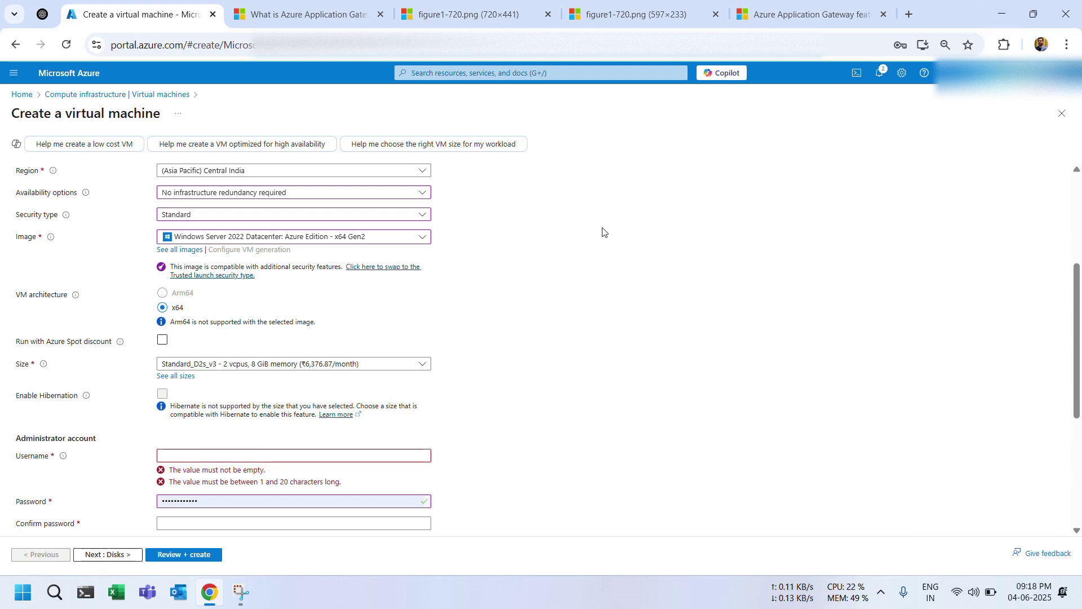
click(471, 27)
click(245, 369)
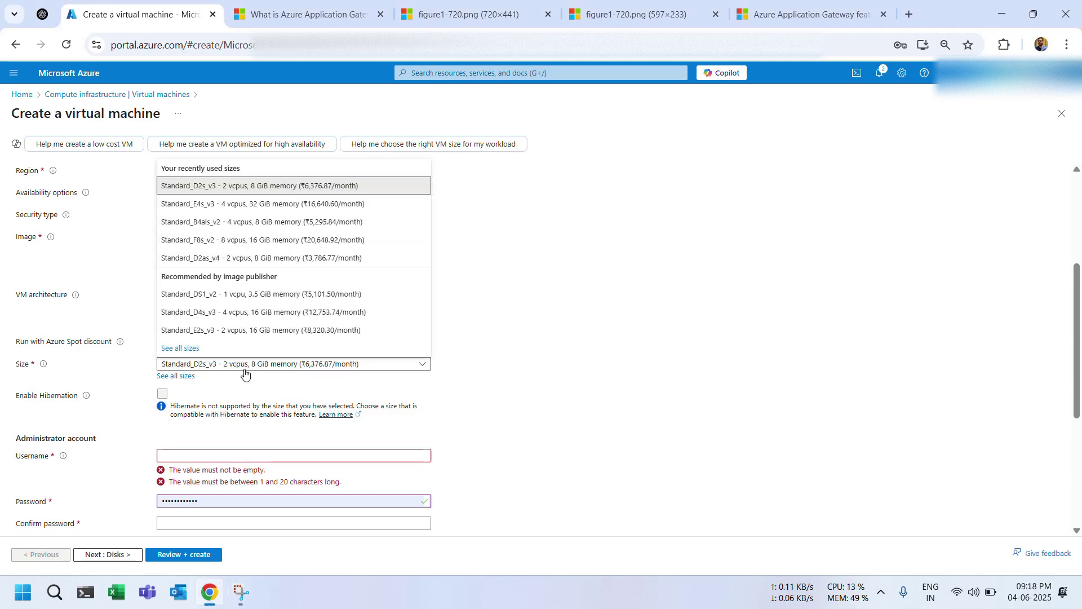
click(213, 223)
Set the administrator username to techadmin, then enter and confirm the account password
scroll(606, 266, down, 4)
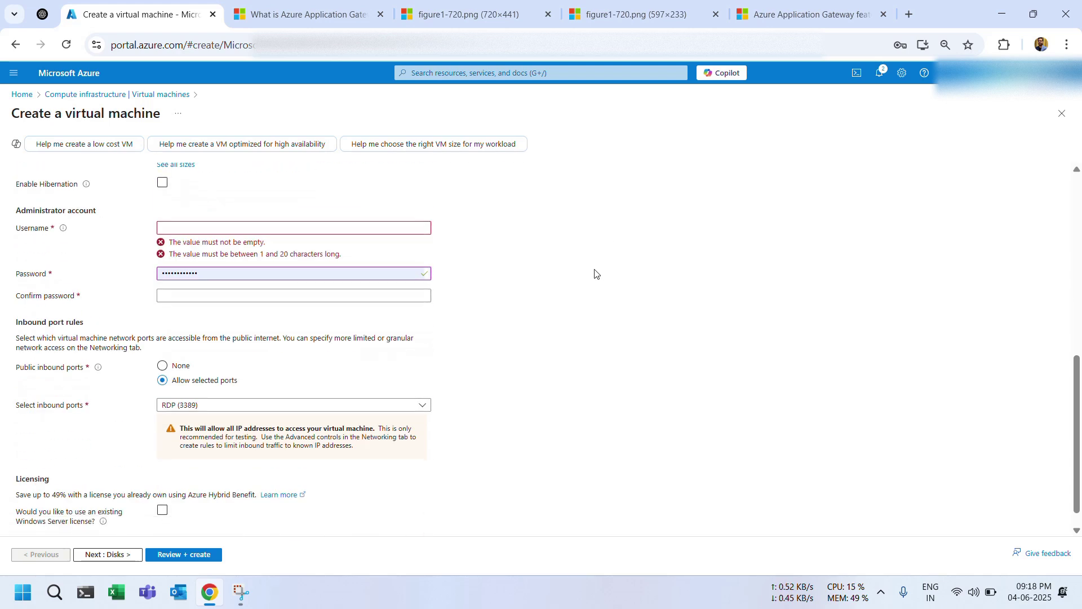
scroll(196, 288, up, 2)
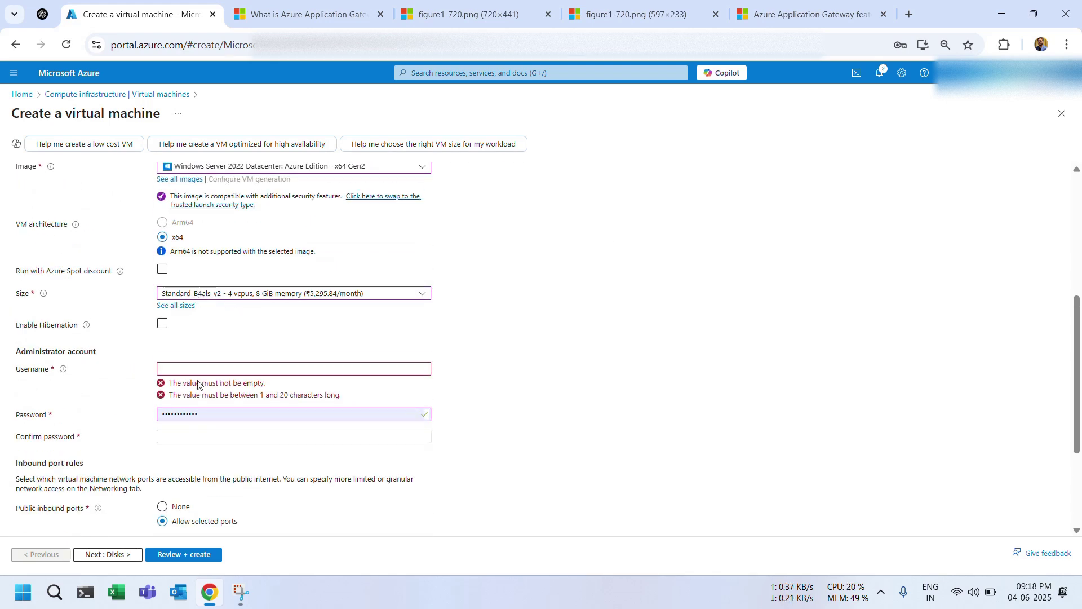
scroll(475, 375, up, 2)
scroll(449, 177, down, 1)
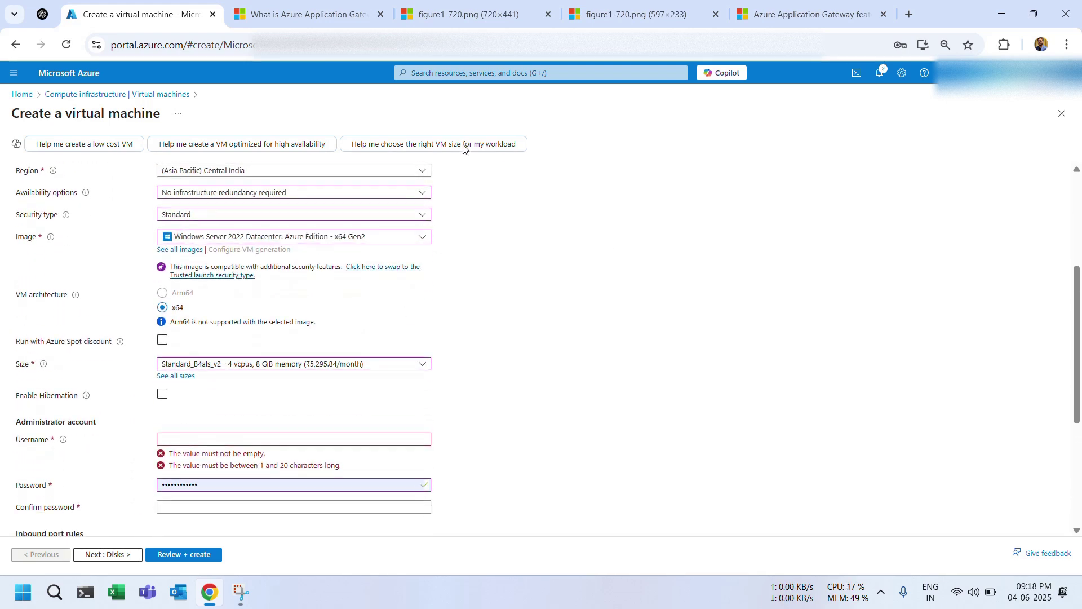
scroll(283, 293, down, 3)
click(283, 294)
text(techadmin)
key(Tab)
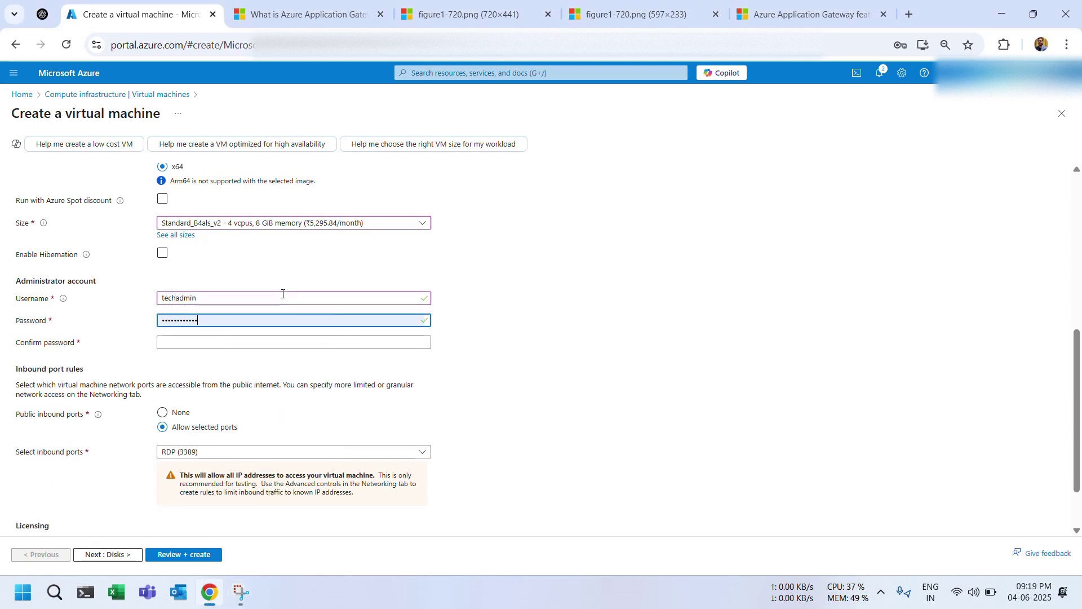
key(ctrl+a)
text(••)
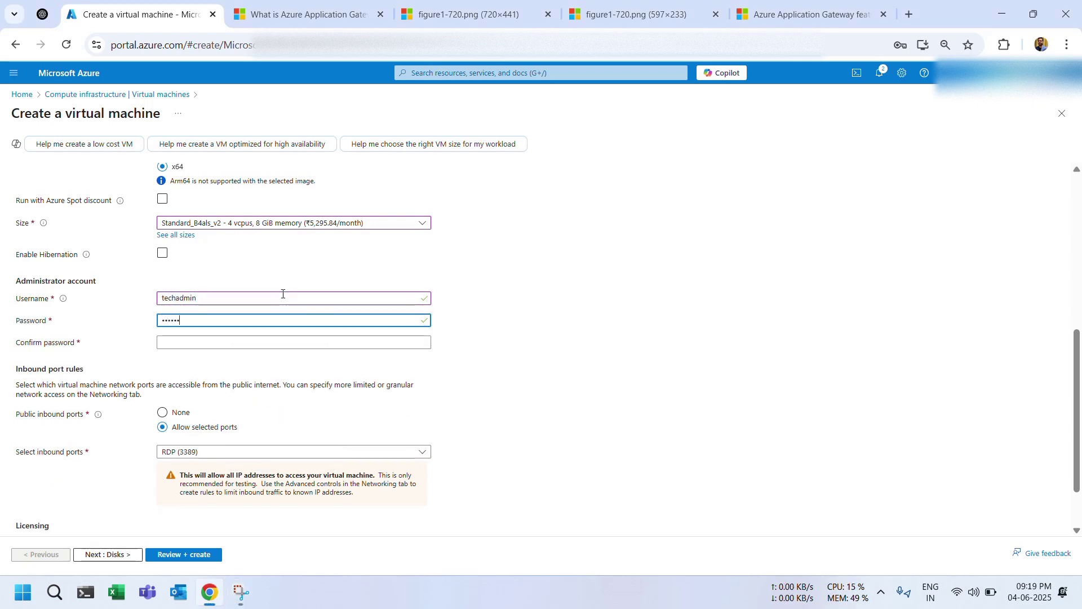
key(Tab)
text(•••)
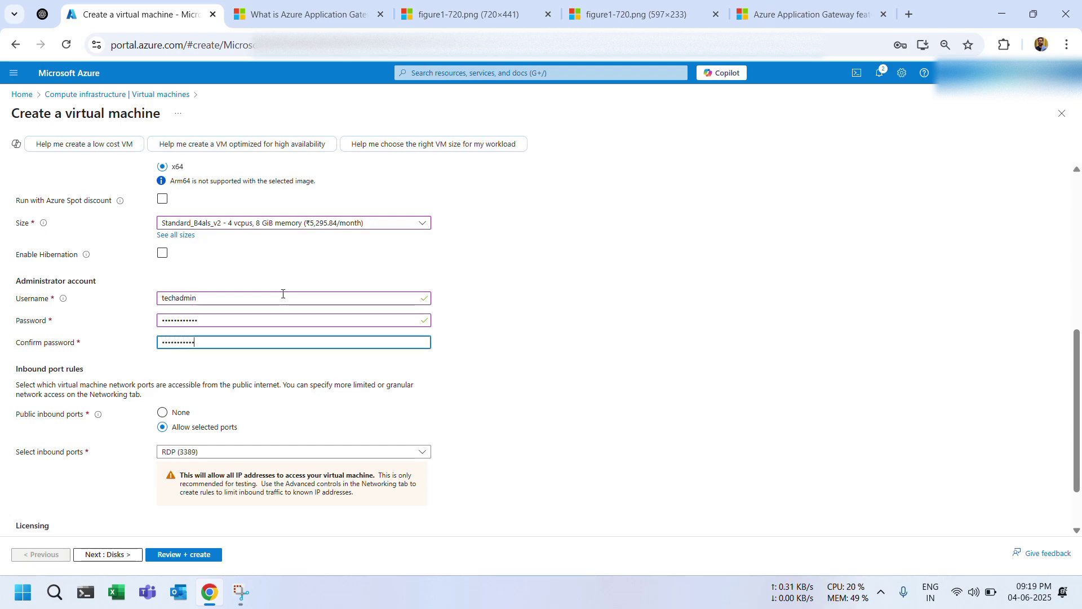
Proceed to the disk settings and set the OS disk type to Standard SSD with locally-redundant storage
scroll(702, 332, down, 1)
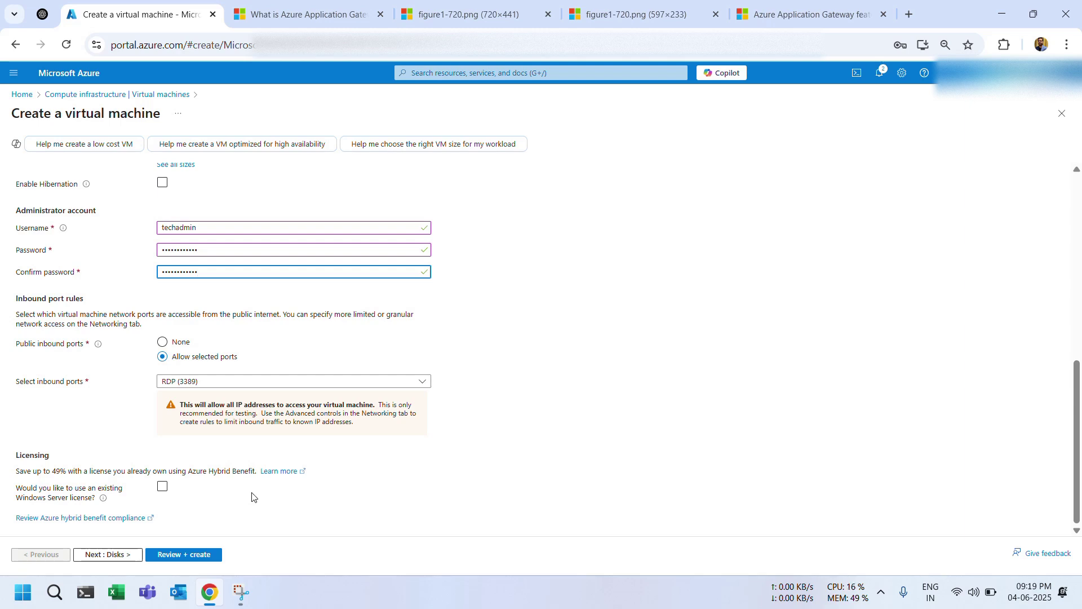
click(100, 555)
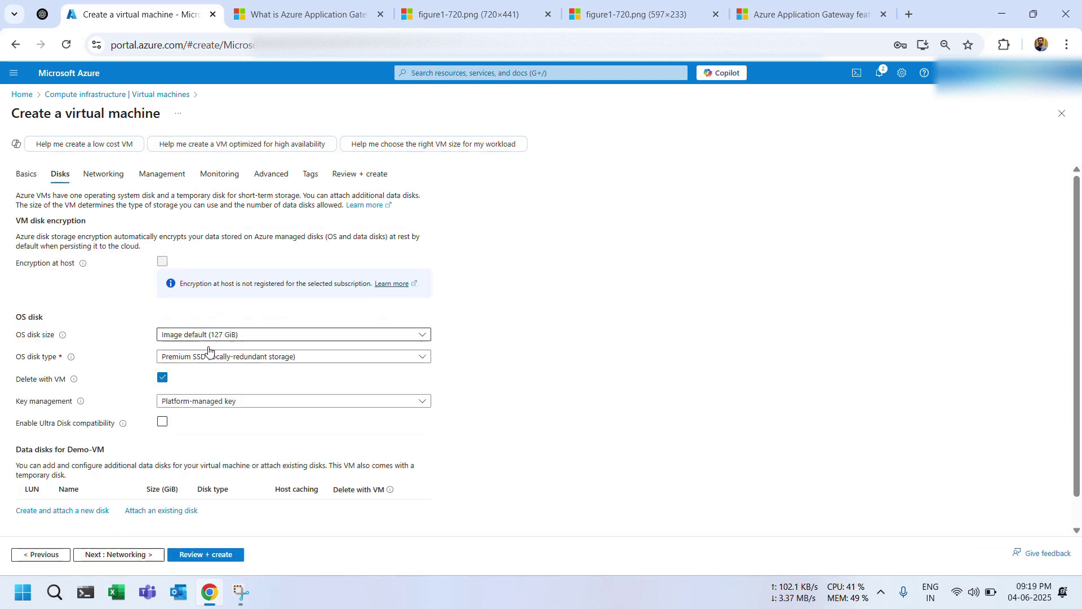
click(209, 357)
click(236, 207)
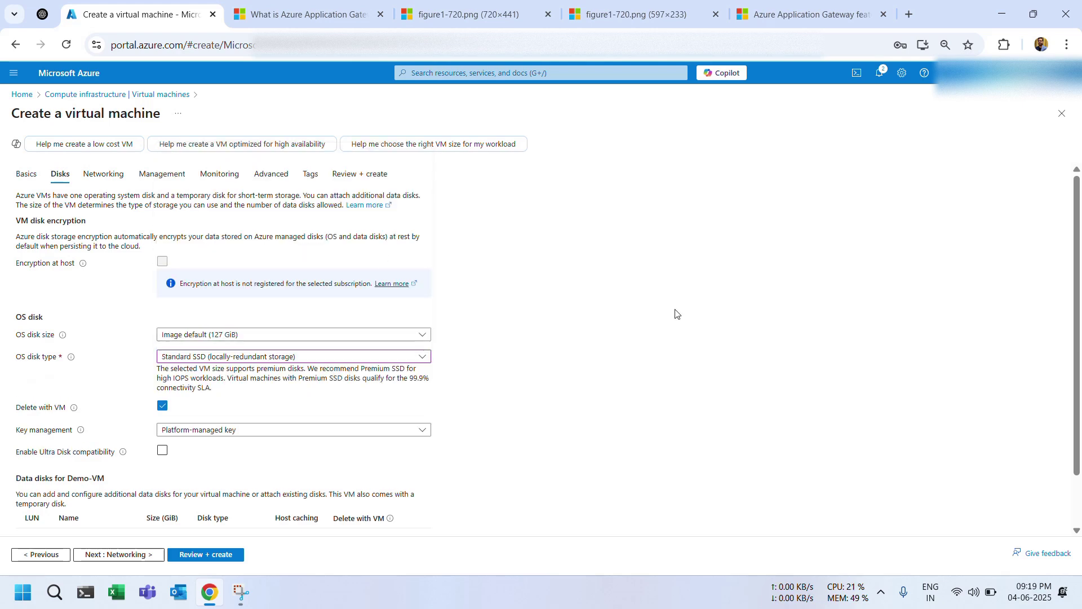
scroll(582, 463, down, 1)
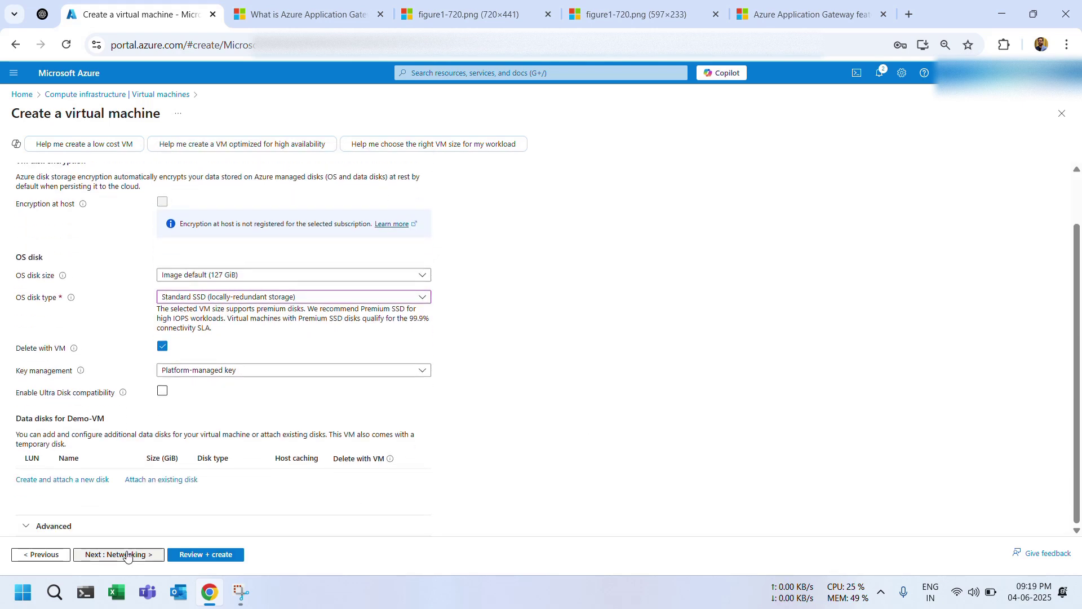
click(243, 297)
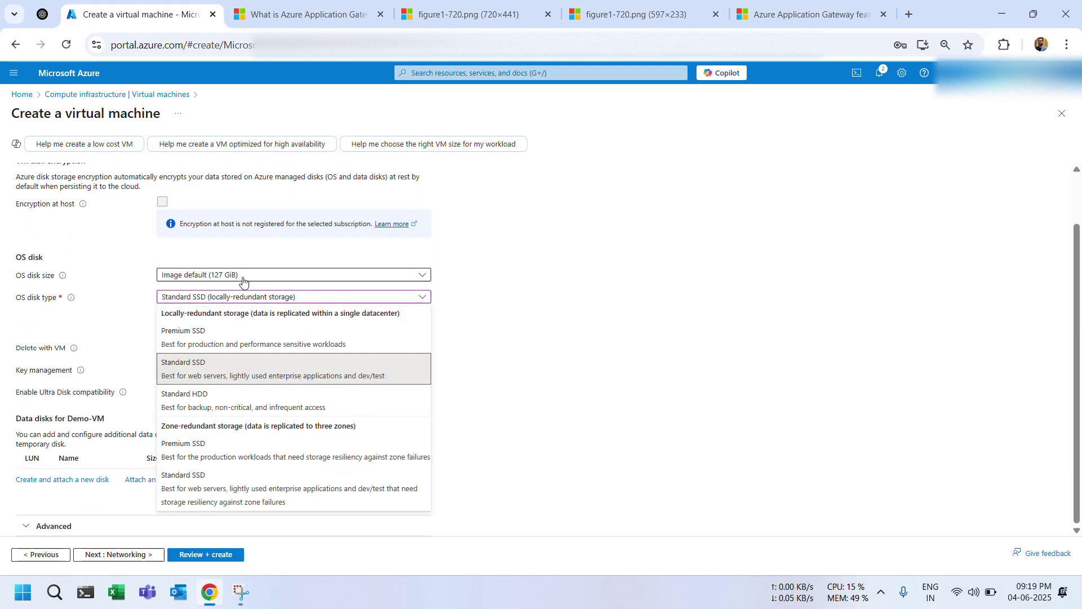
click(277, 372)
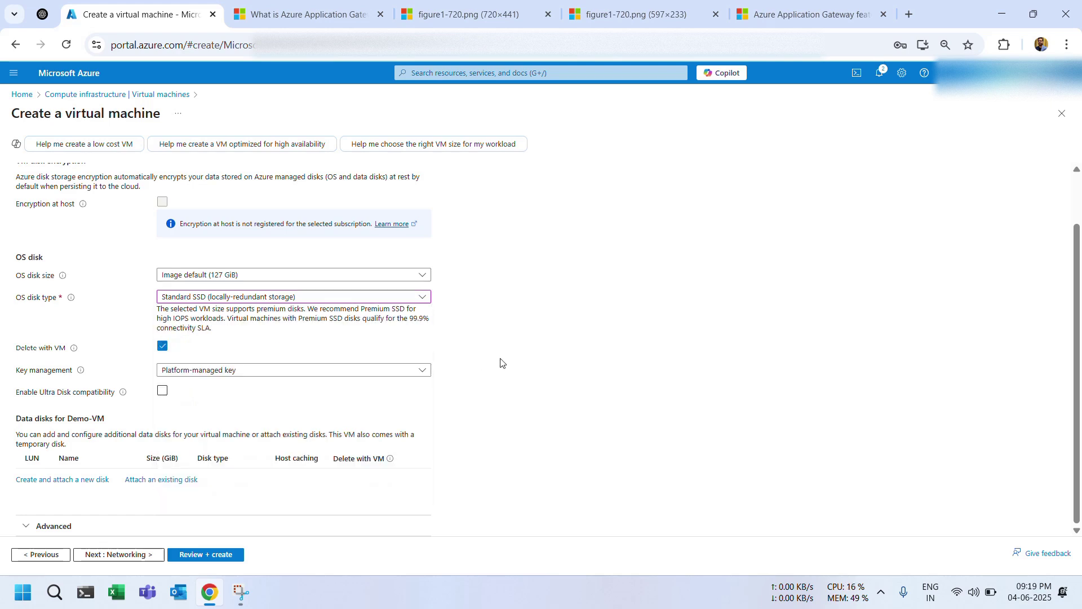
Proceed to the networking settings and place the virtual machine in vnet-02 on the Application (10.1.0.0/24) subnet
click(113, 554)
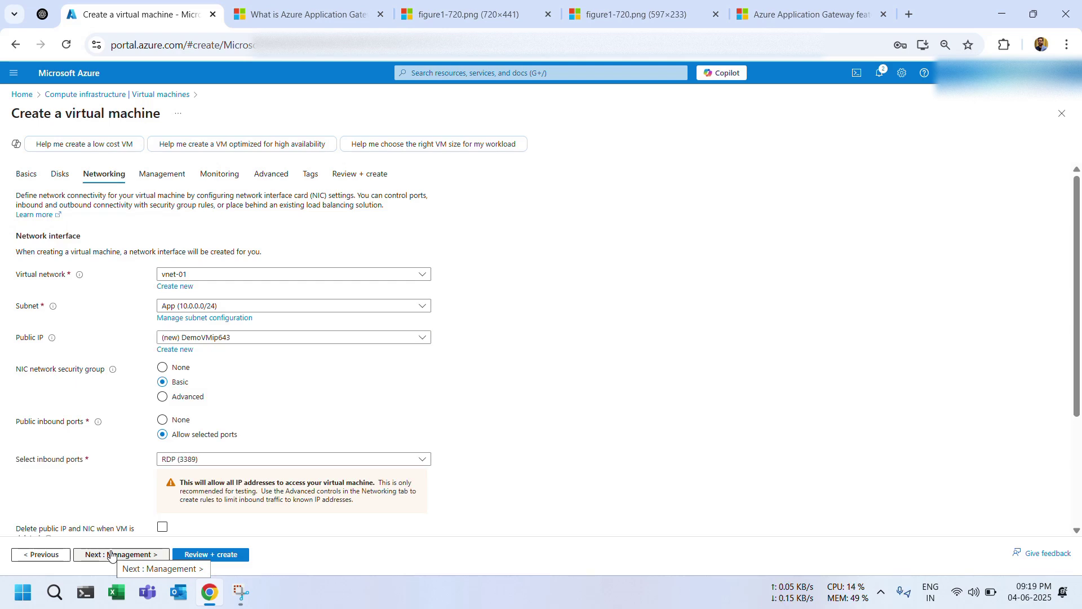
click(209, 307)
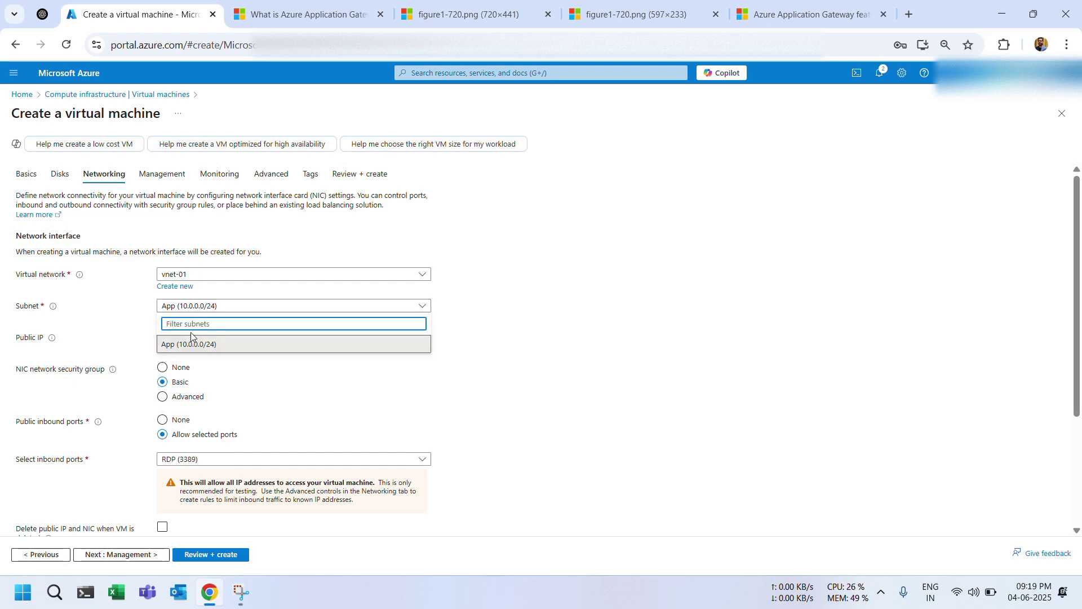
click(179, 274)
click(188, 349)
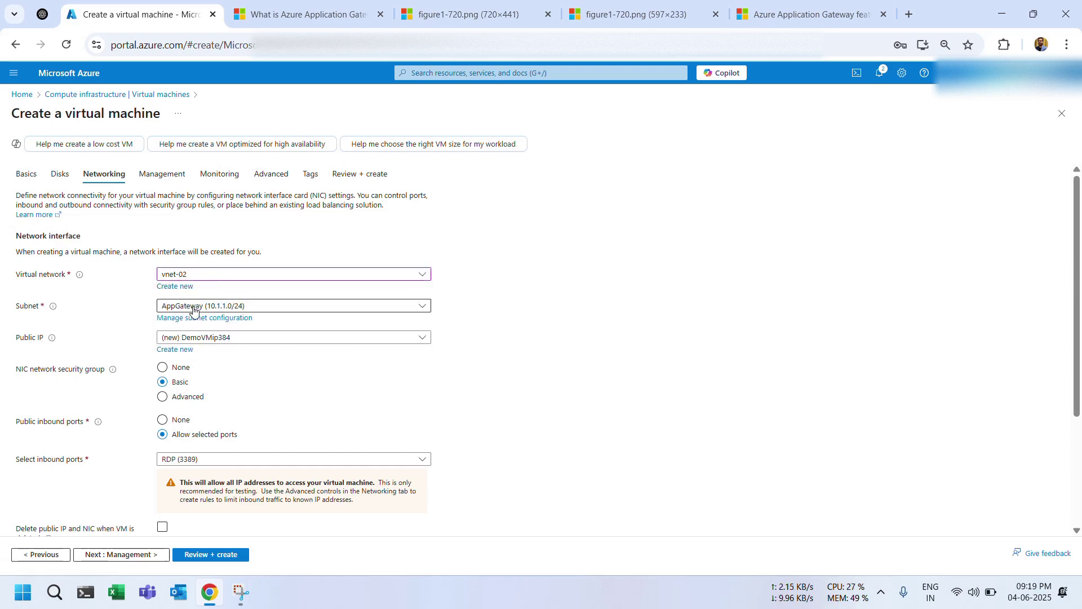
click(191, 307)
click(179, 364)
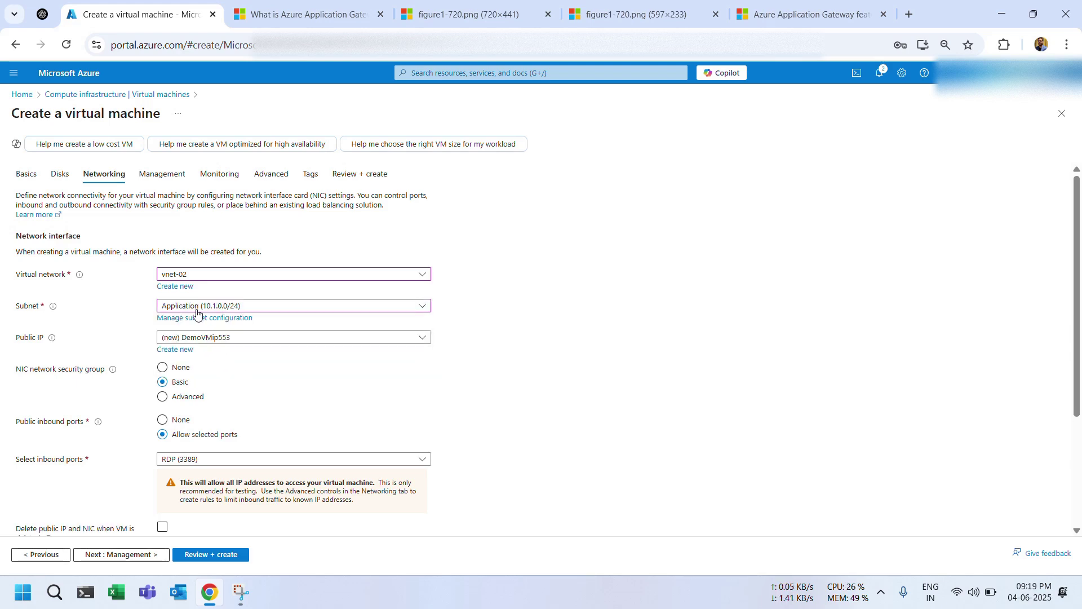
Keep the new public IP and add HTTP (80) to the allowed inbound ports alongside RDP (3389)
click(235, 342)
click(534, 339)
scroll(380, 387, down, 3)
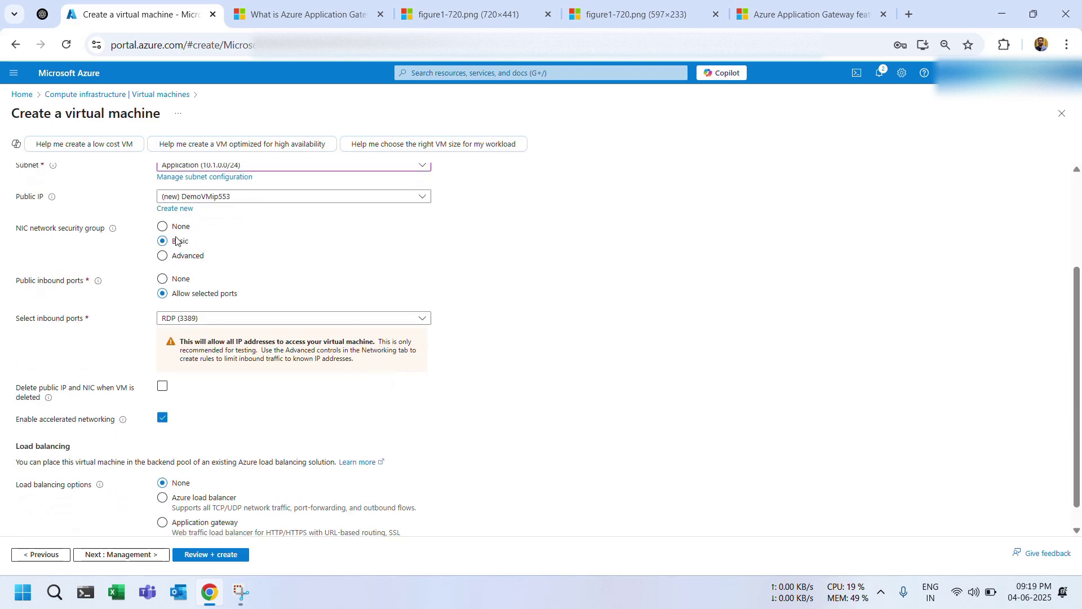
click(168, 320)
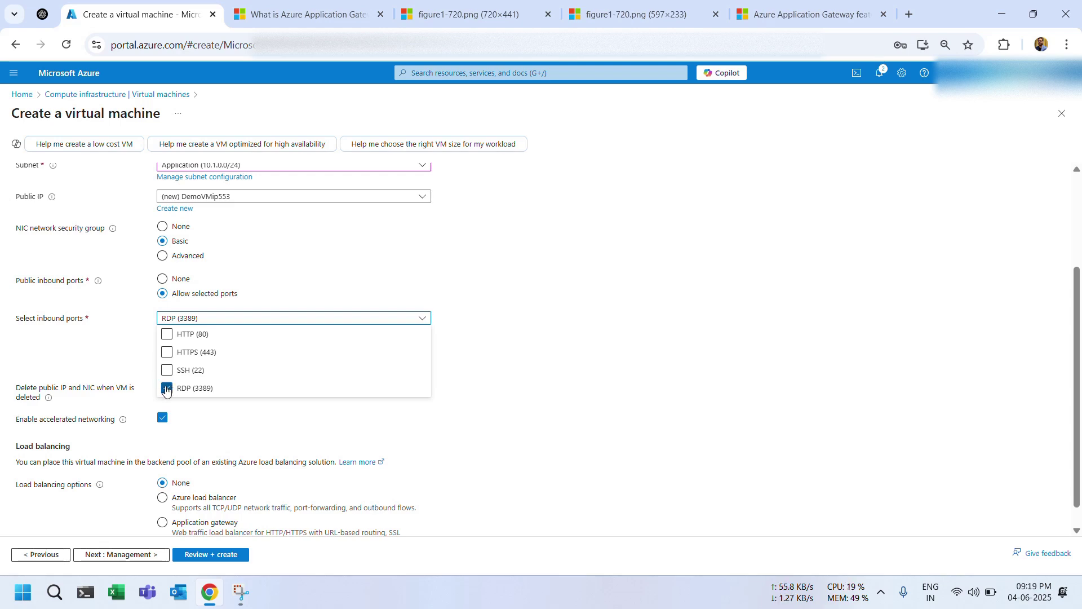
click(167, 334)
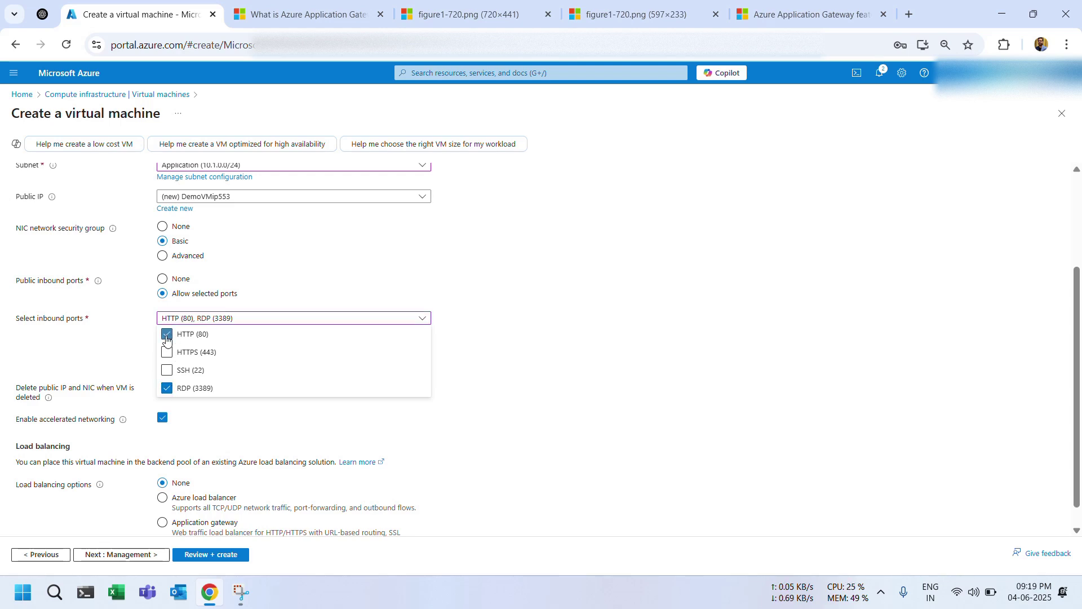
Remove HTTP (80) from the allowed inbound ports, keeping RDP (3389), and enable deleting the public IP and NIC with the VM
click(128, 351)
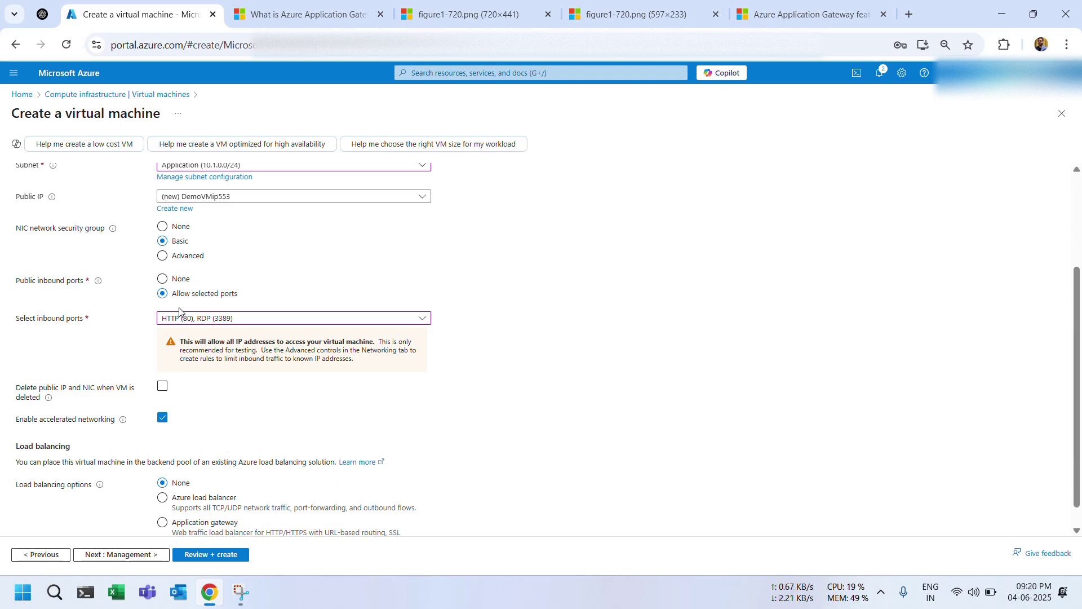
scroll(122, 343, down, 1)
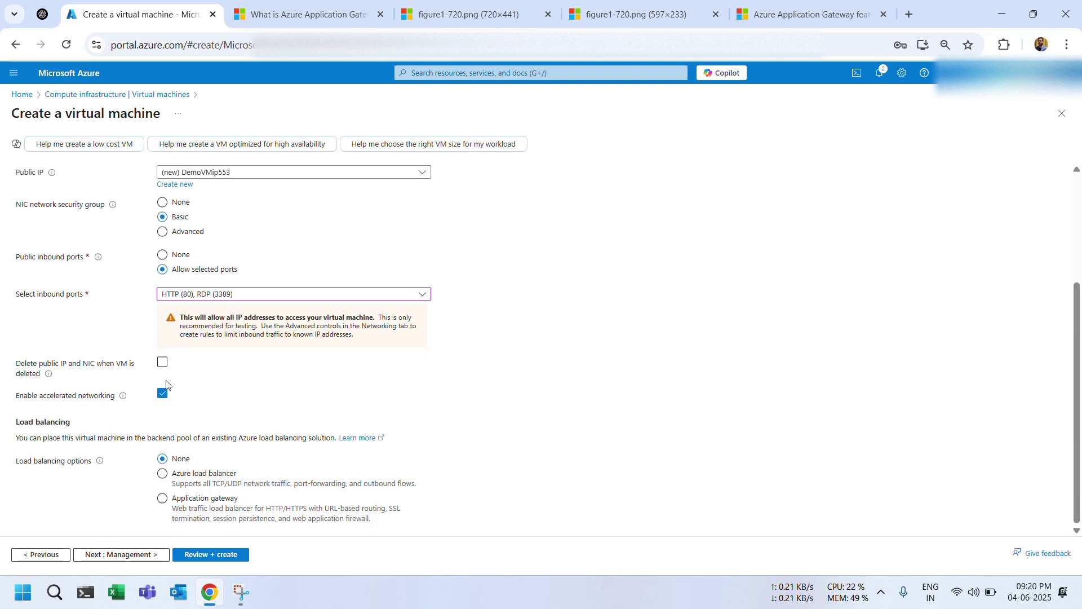
click(173, 298)
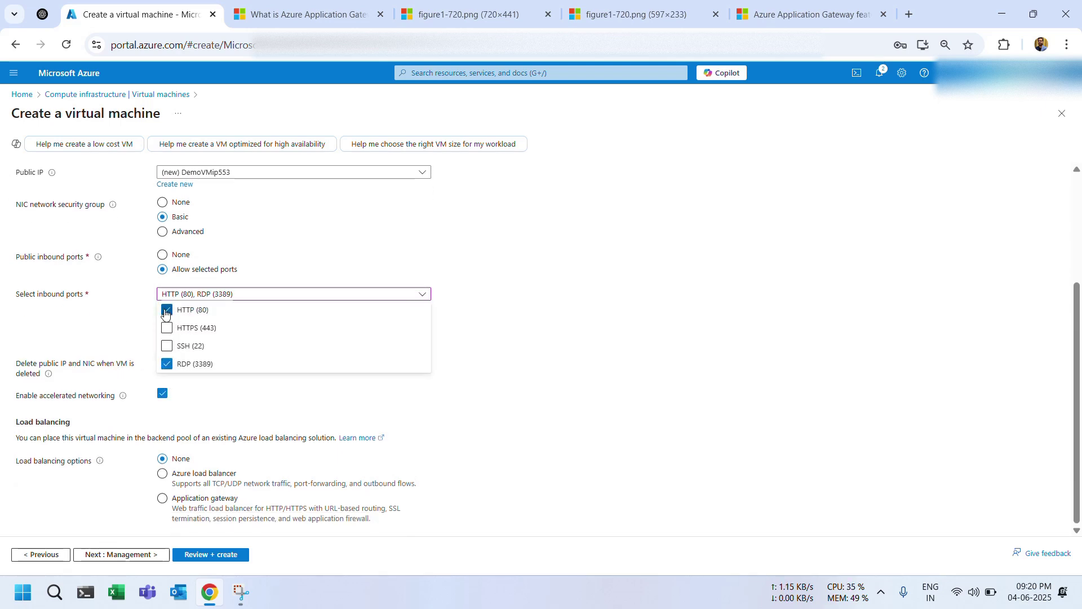
click(165, 314)
click(126, 314)
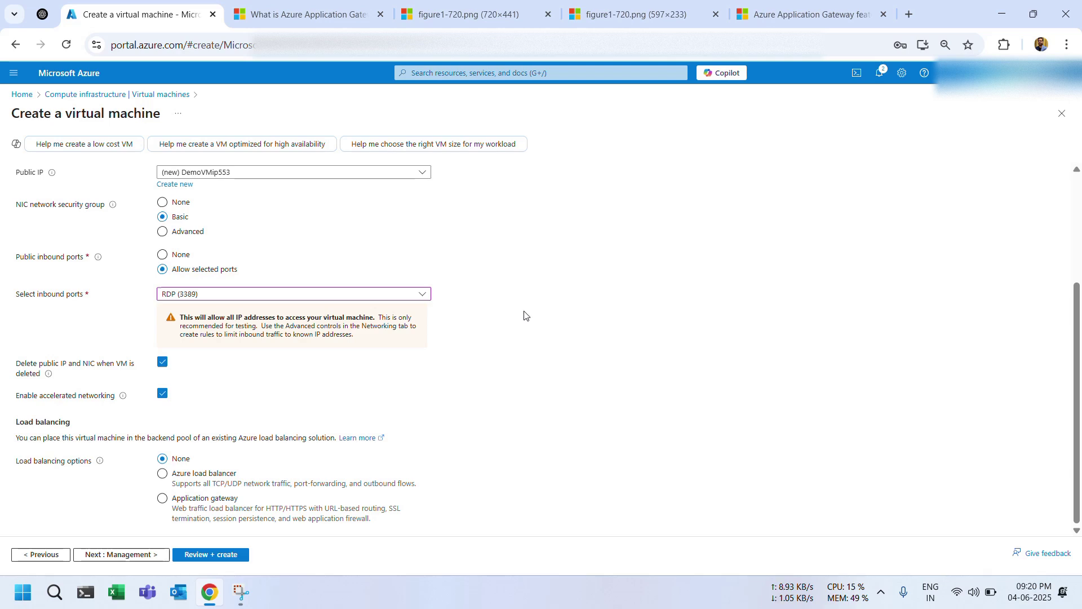
click(214, 295)
click(614, 304)
scroll(598, 326, up, 3)
scroll(596, 327, down, 3)
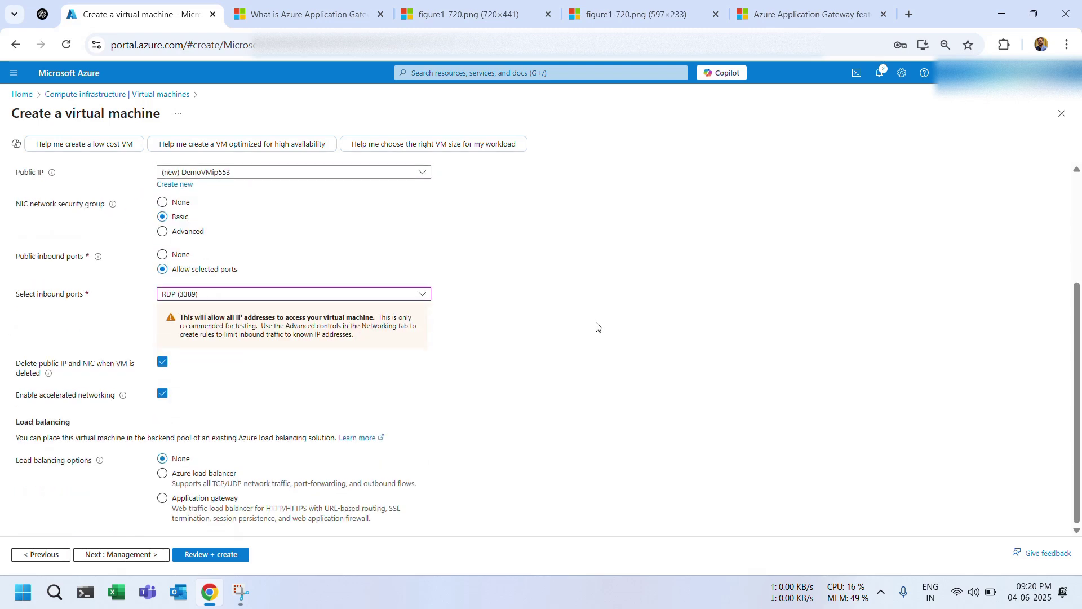
Proceed to the management settings and disable auto-shutdown for the virtual machine
click(113, 556)
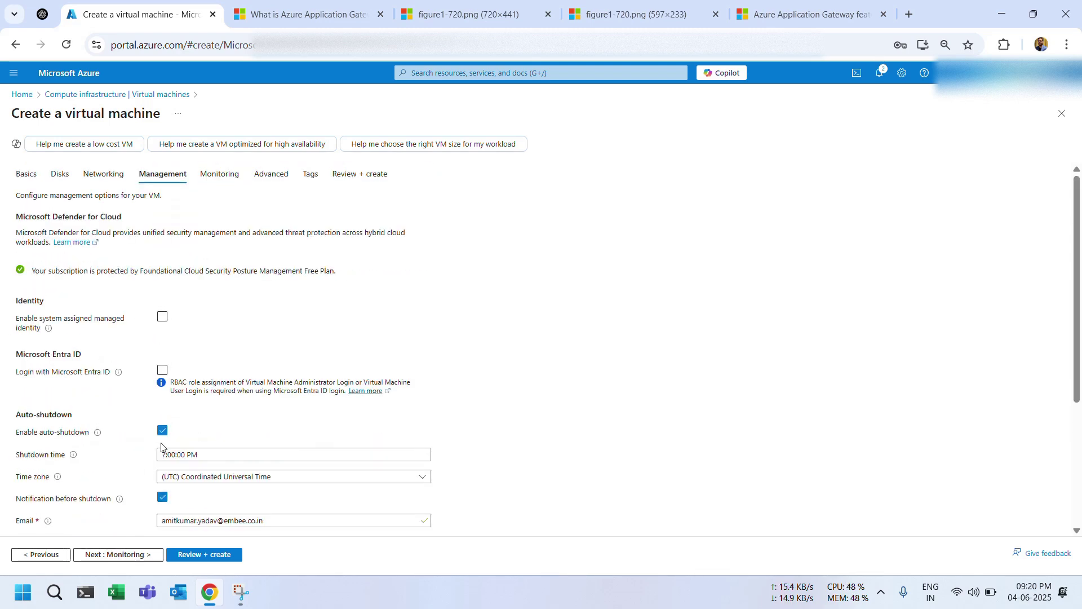
click(162, 430)
scroll(376, 396, down, 2)
scroll(376, 396, up, 2)
scroll(377, 397, down, 2)
Keep the default monitoring, advanced and tag settings, review the configuration summary, and create the virtual machine
click(104, 555)
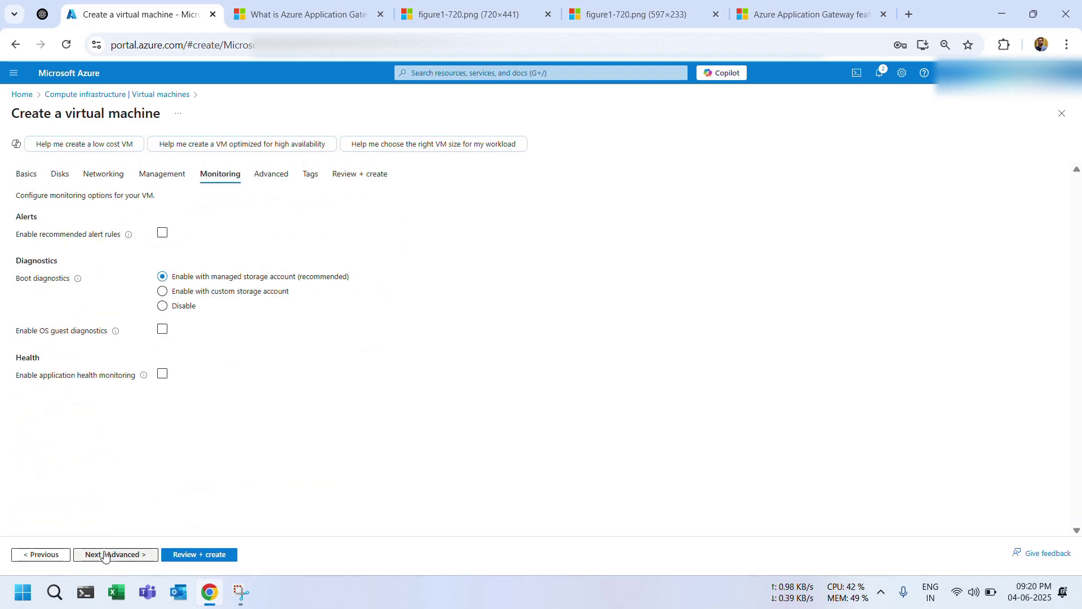
click(105, 555)
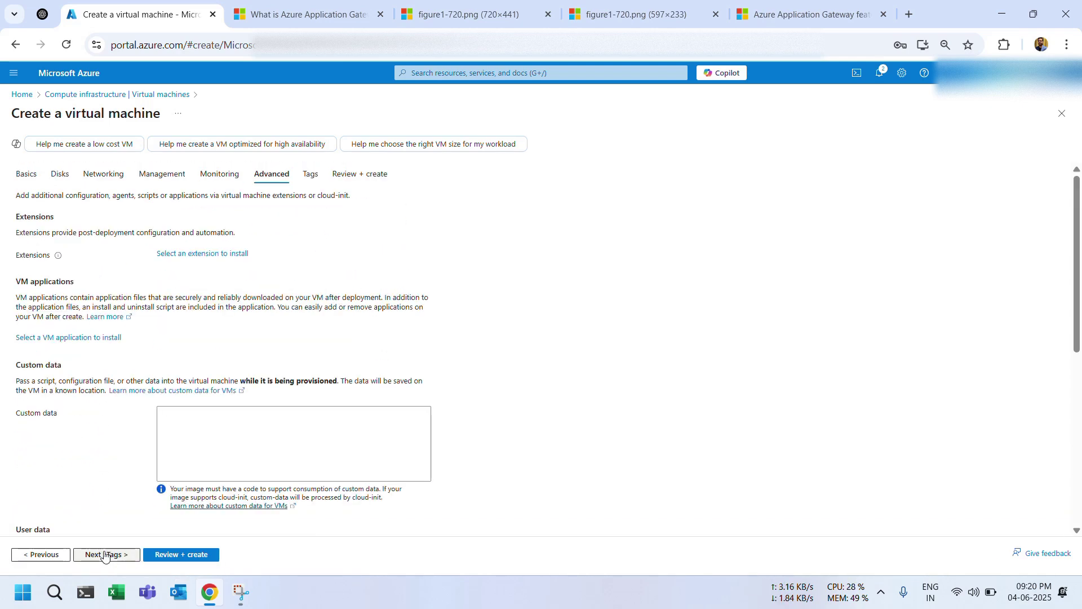
click(104, 555)
click(228, 555)
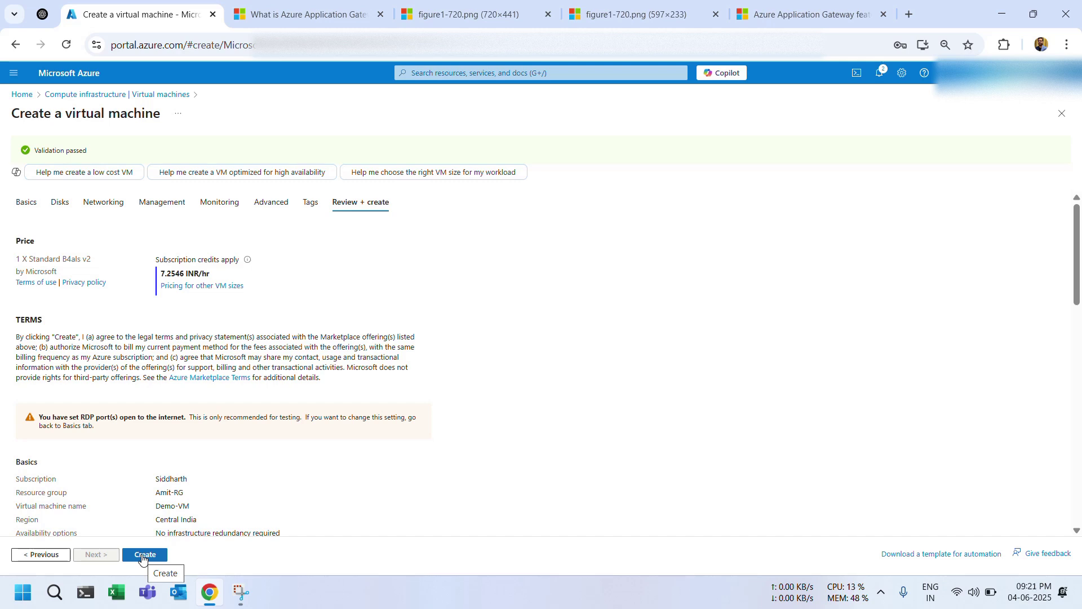
scroll(255, 464, down, 15)
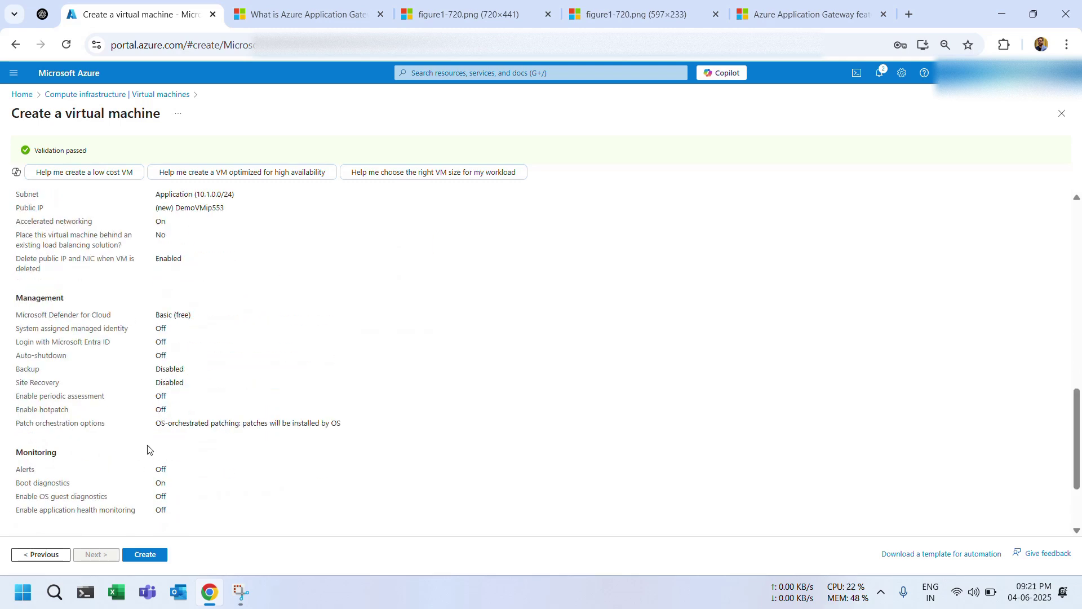
click(141, 558)
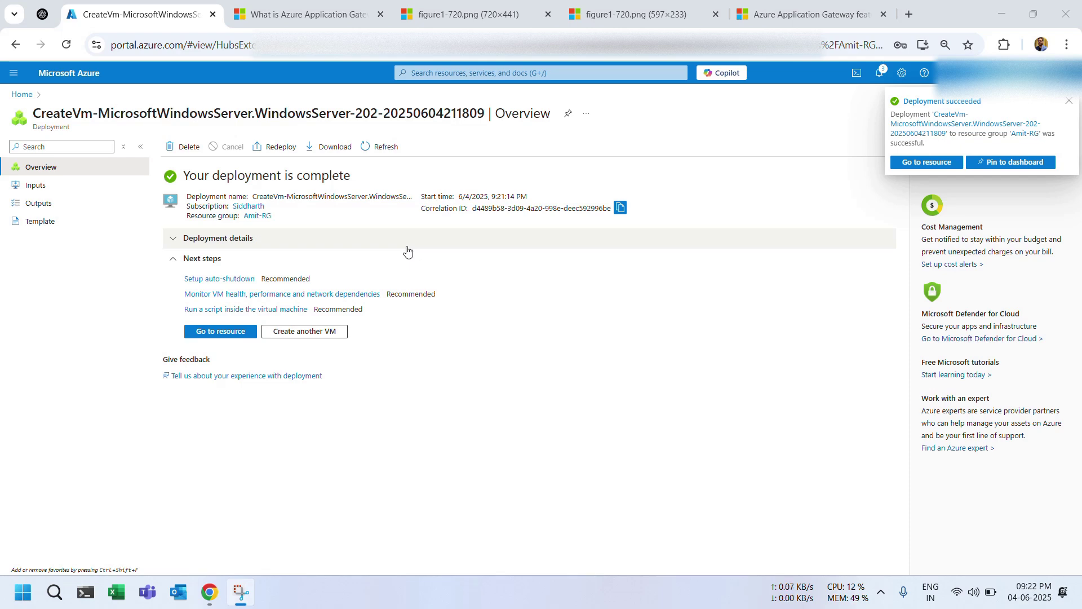
Open the deployed Demo-VM resource and copy its private IP address from the networking properties
click(214, 332)
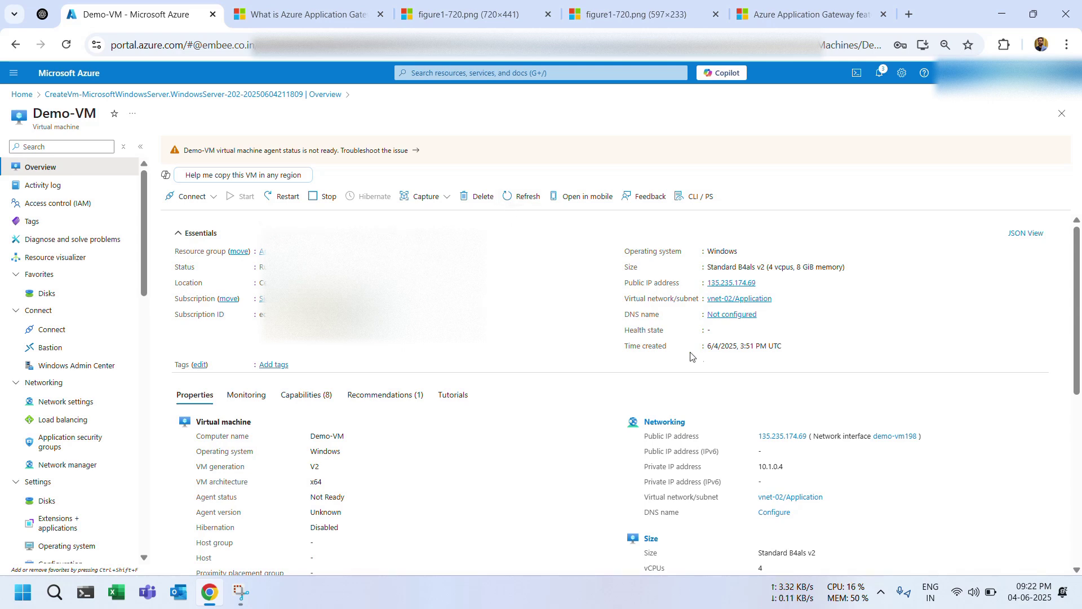
scroll(717, 372, down, 2)
double_click(769, 326)
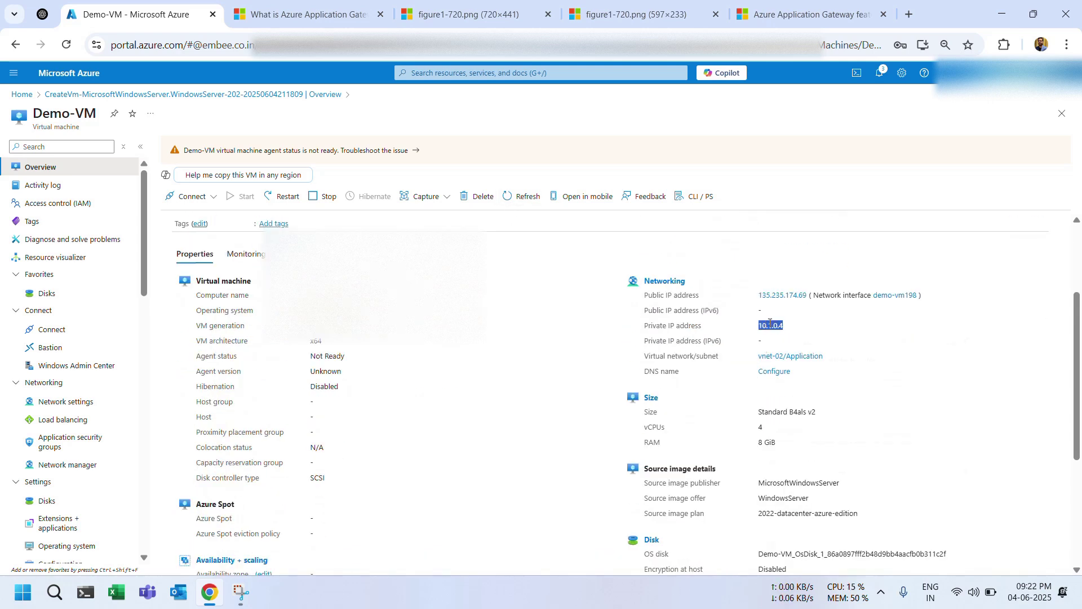
right_click(771, 326)
click(803, 344)
Examine the Application Gateway architecture and URL routing diagrams in the documentation, then return to the Azure portal
click(666, 25)
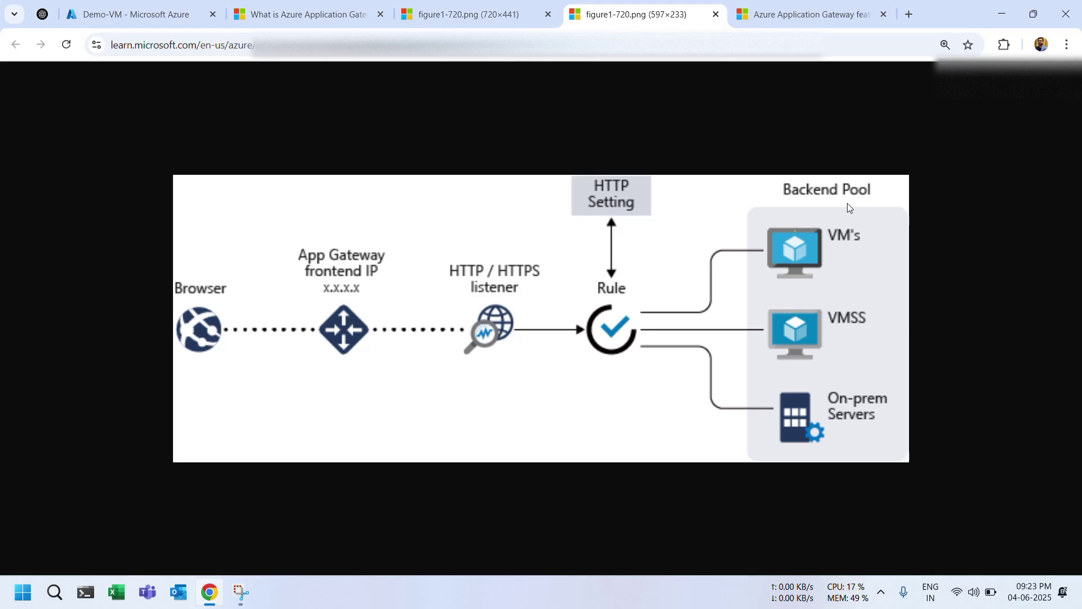
click(412, 14)
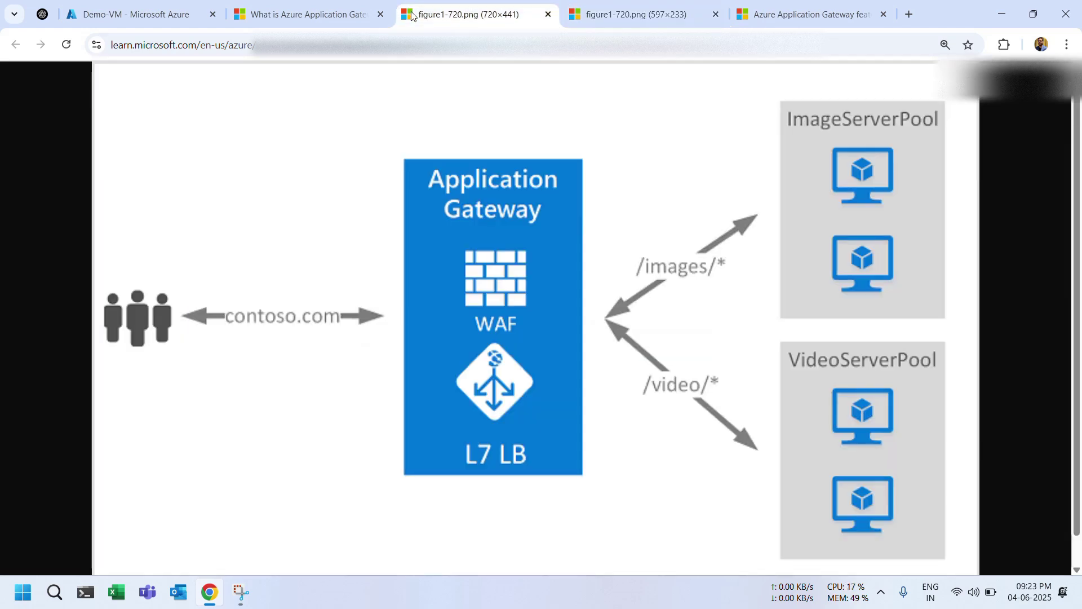
click(301, 14)
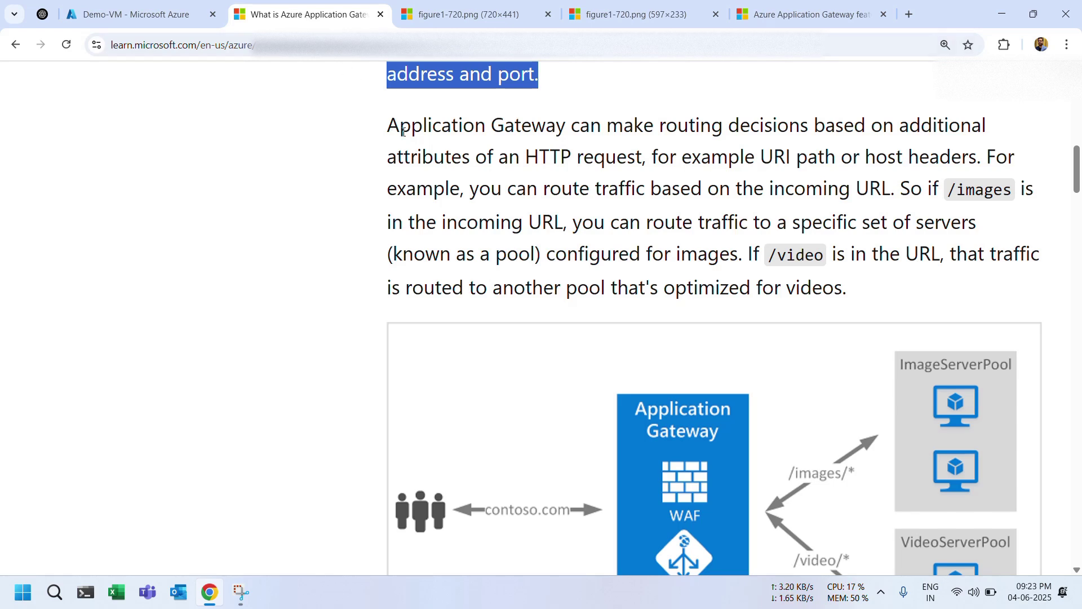
click(163, 19)
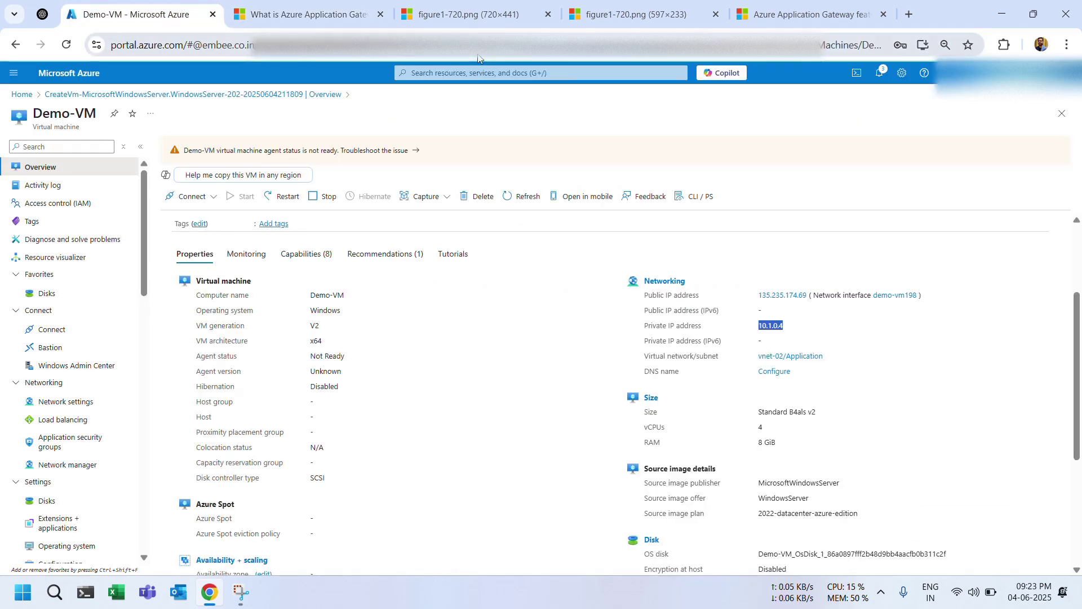
Search for "application", open the application gateways service, and start creating a new application gateway
click(468, 72)
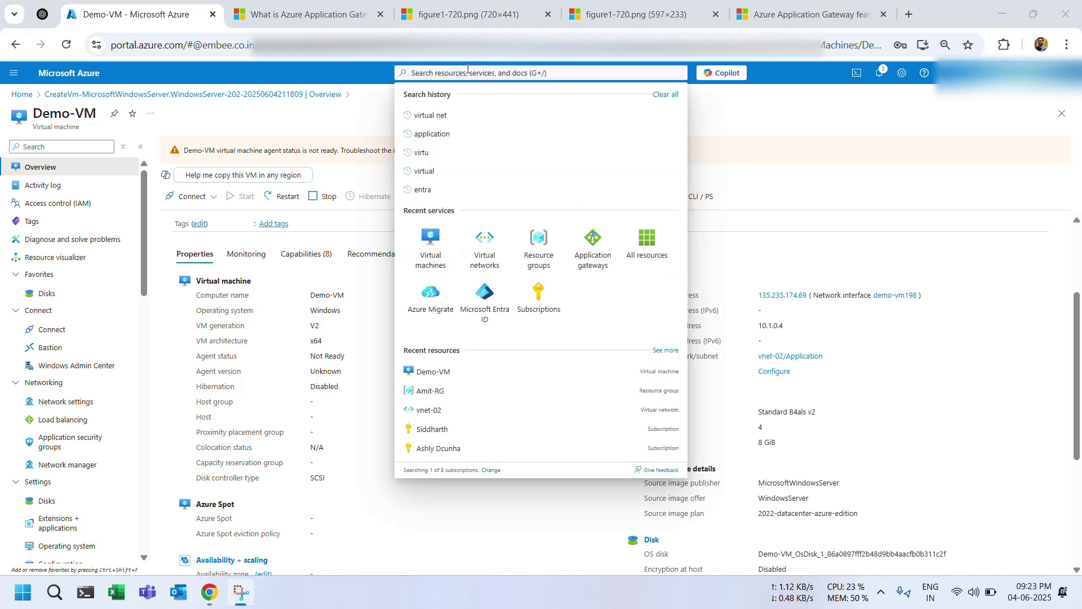
text(appli)
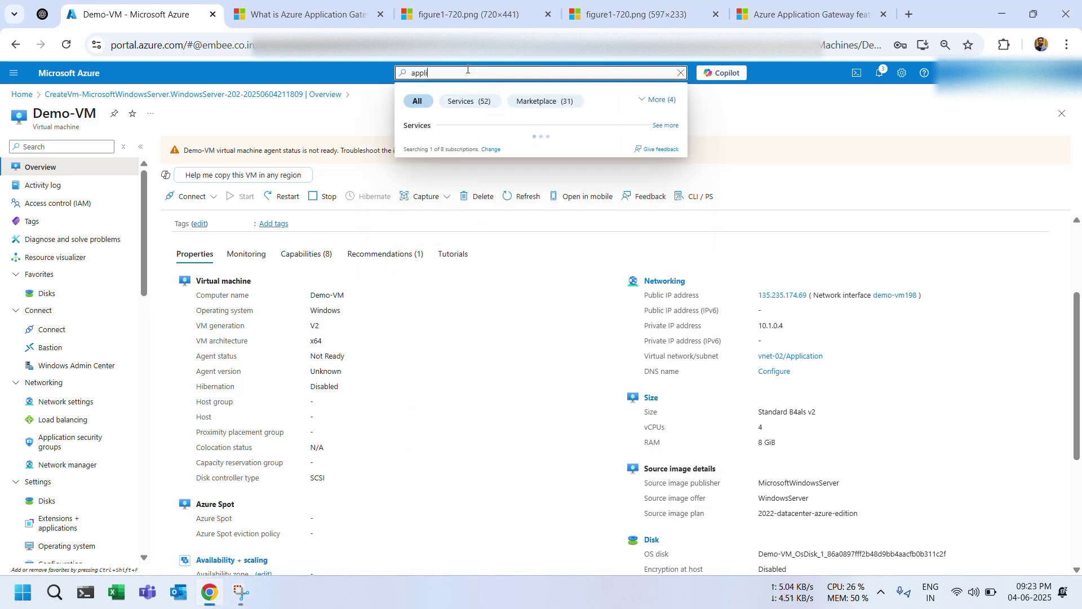
text(cation)
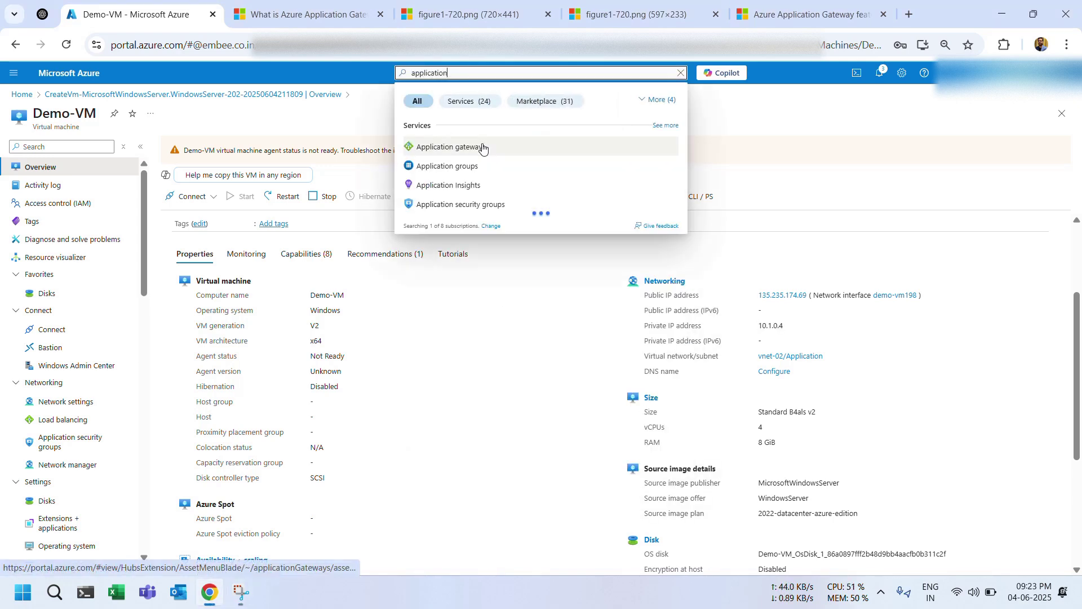
click(481, 146)
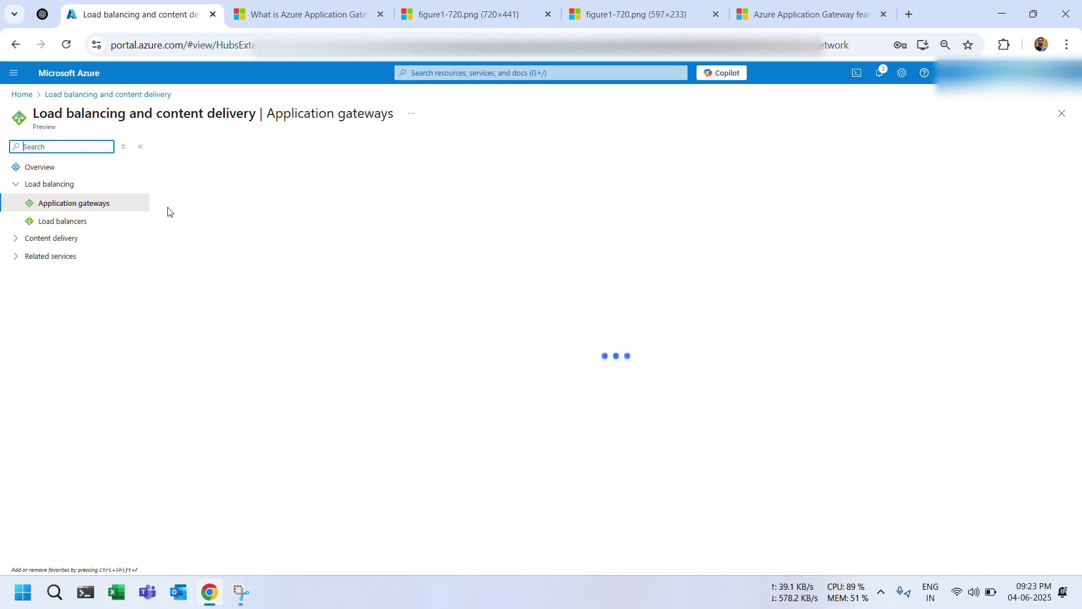
click(186, 148)
click(193, 169)
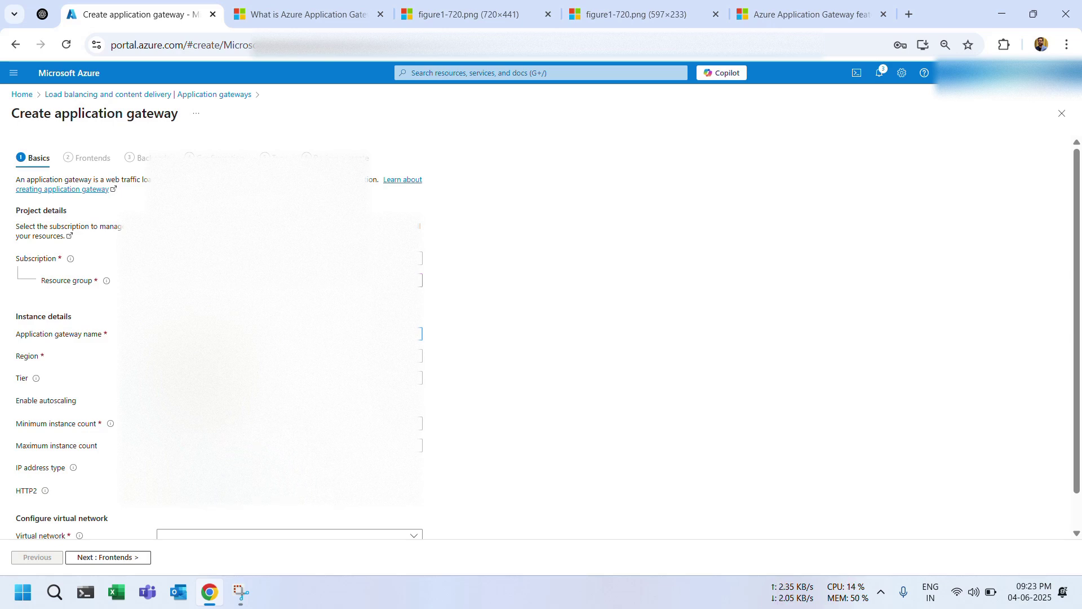
Name the application gateway appgateway019 in the Central India region and keep the Standard V2 tier
click(558, 310)
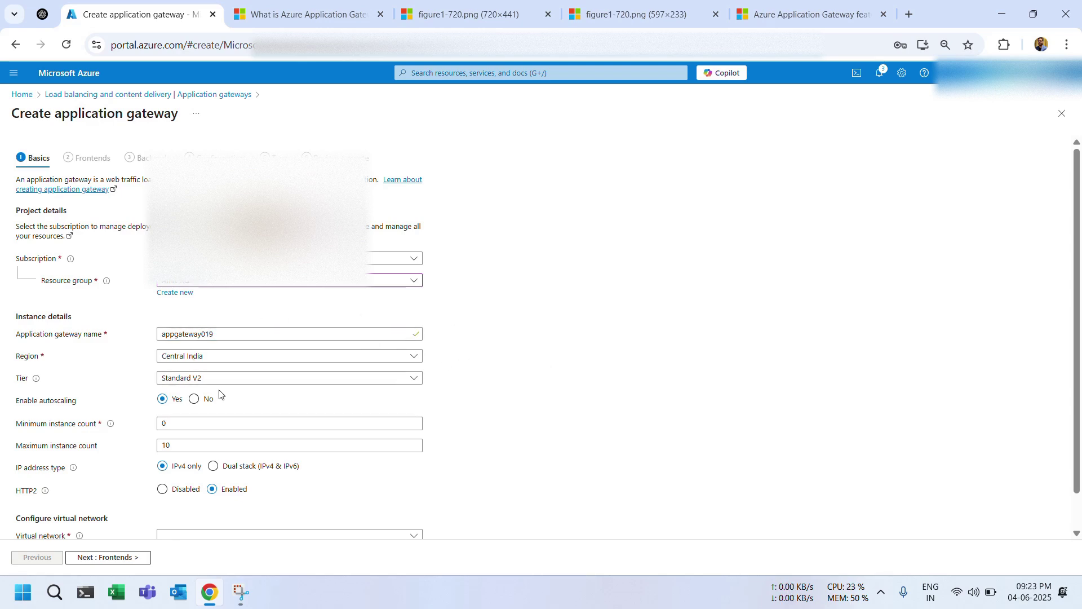
click(186, 381)
click(130, 383)
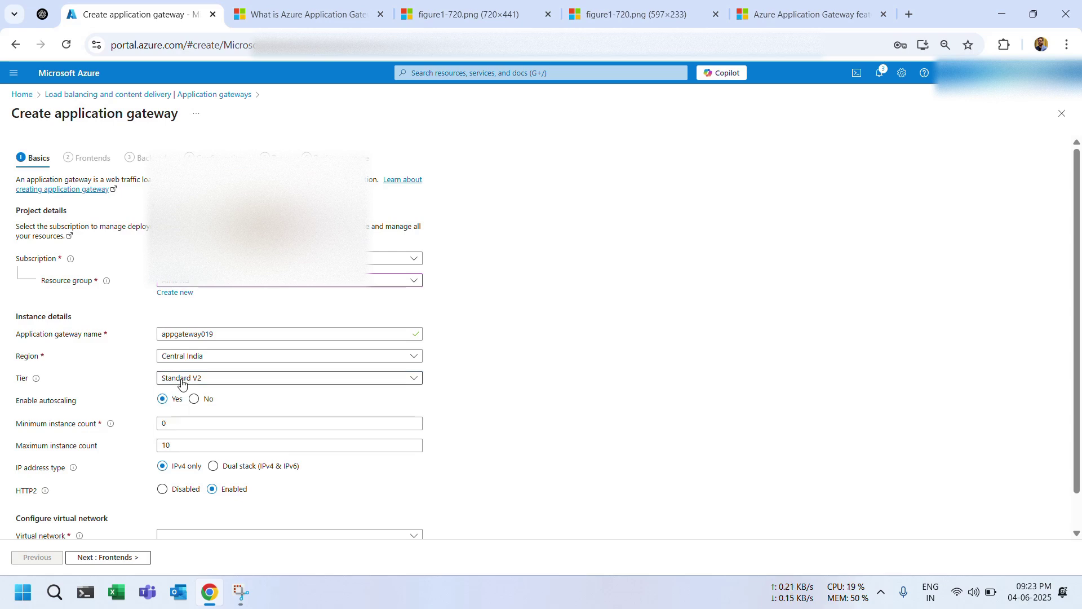
Set the gateway's maximum autoscaling instance count to 2
scroll(134, 381, down, 1)
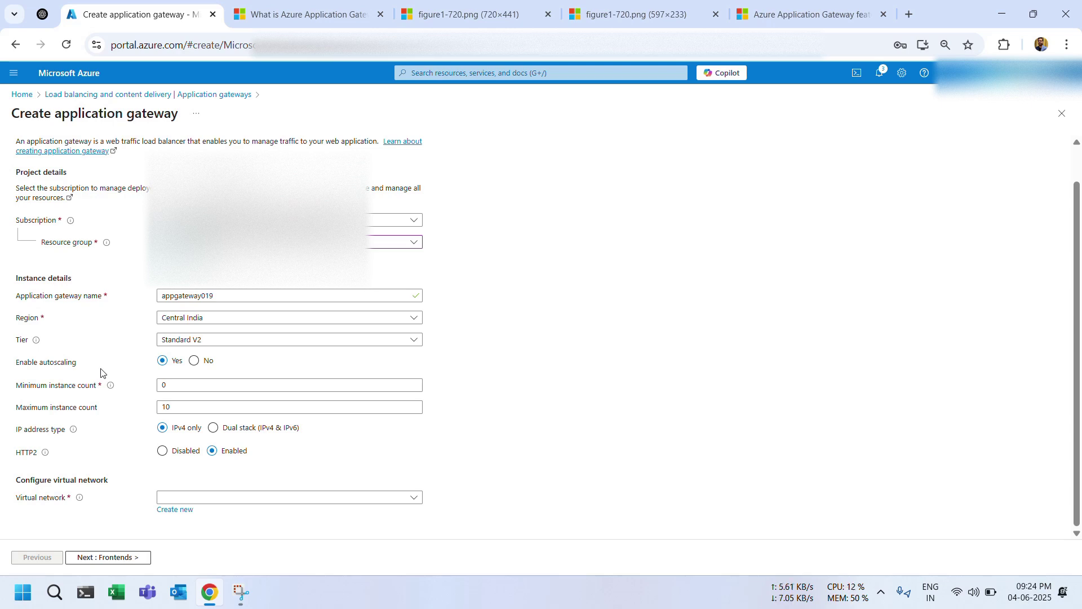
double_click(183, 407)
key(BackSpace)
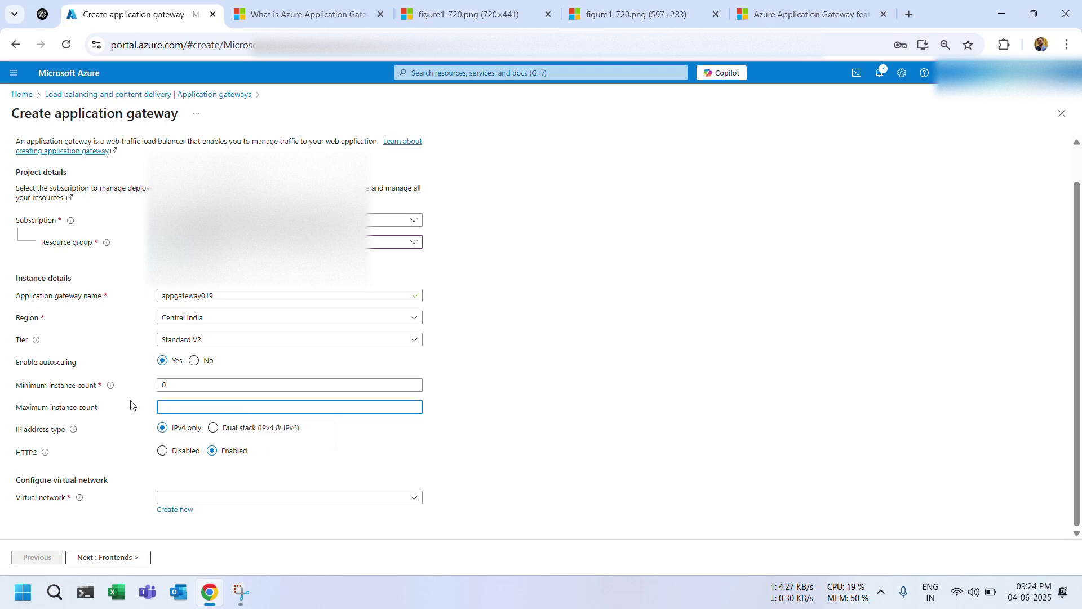
text(2)
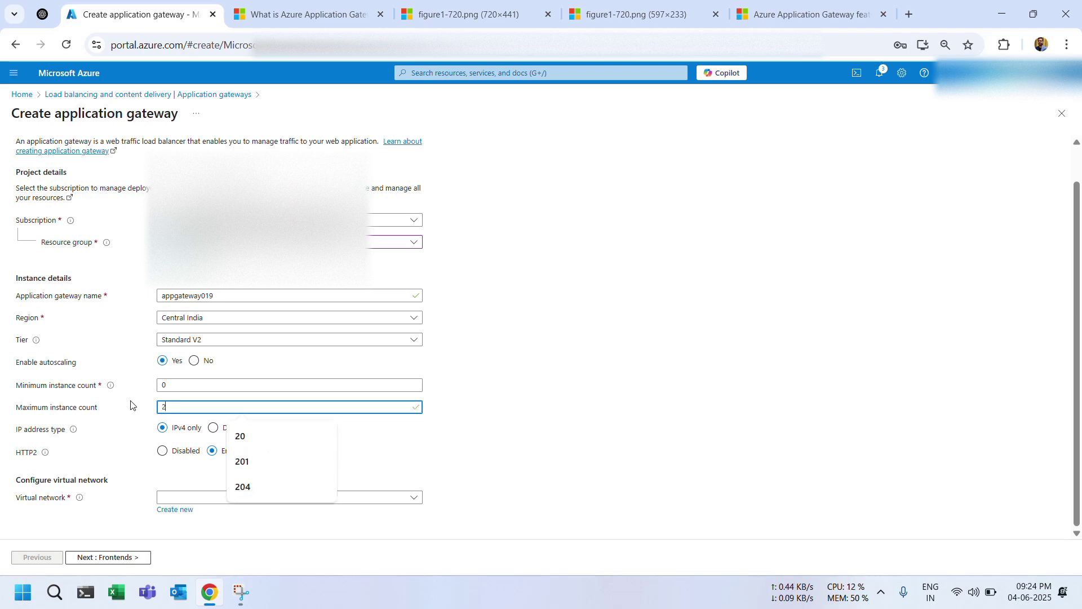
click(132, 405)
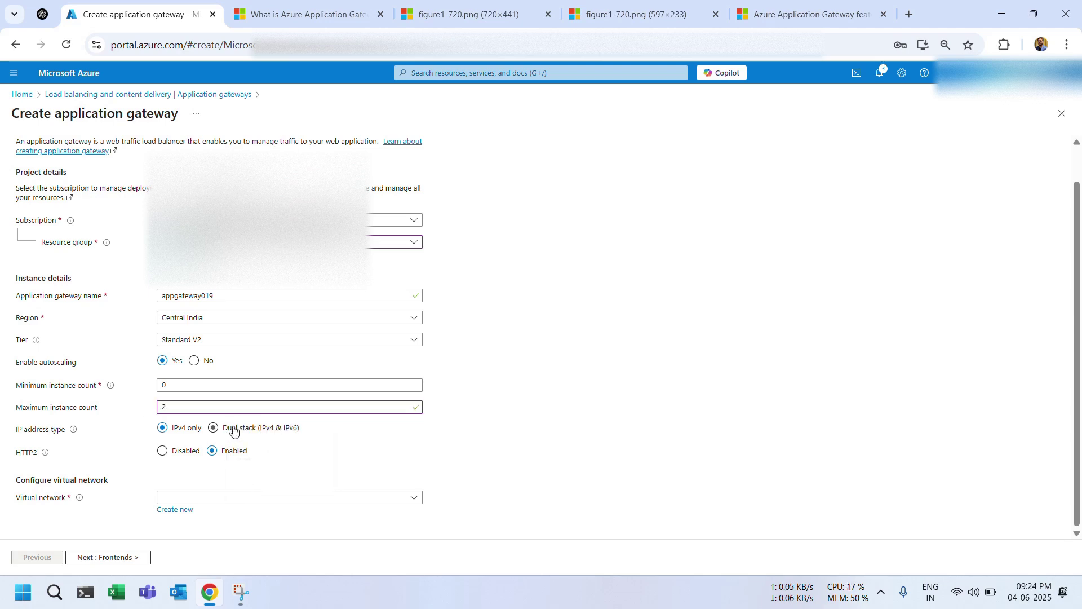
key(super+shift+s)
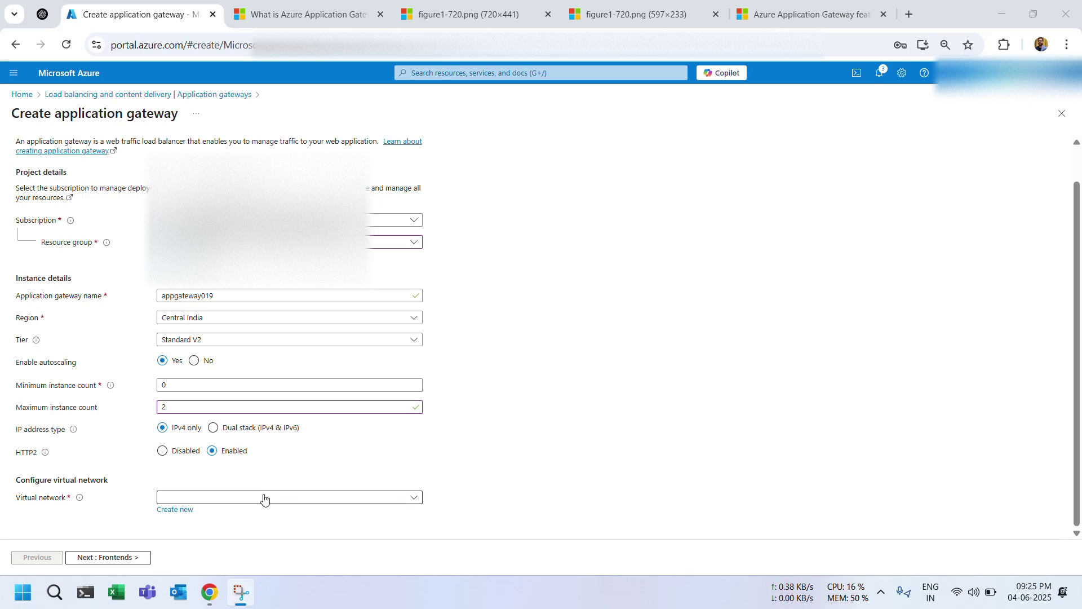
Place the application gateway in vnet-02 on the AppGateway (10.1.1.0/24) subnet and proceed to the frontend settings
click(313, 502)
click(183, 461)
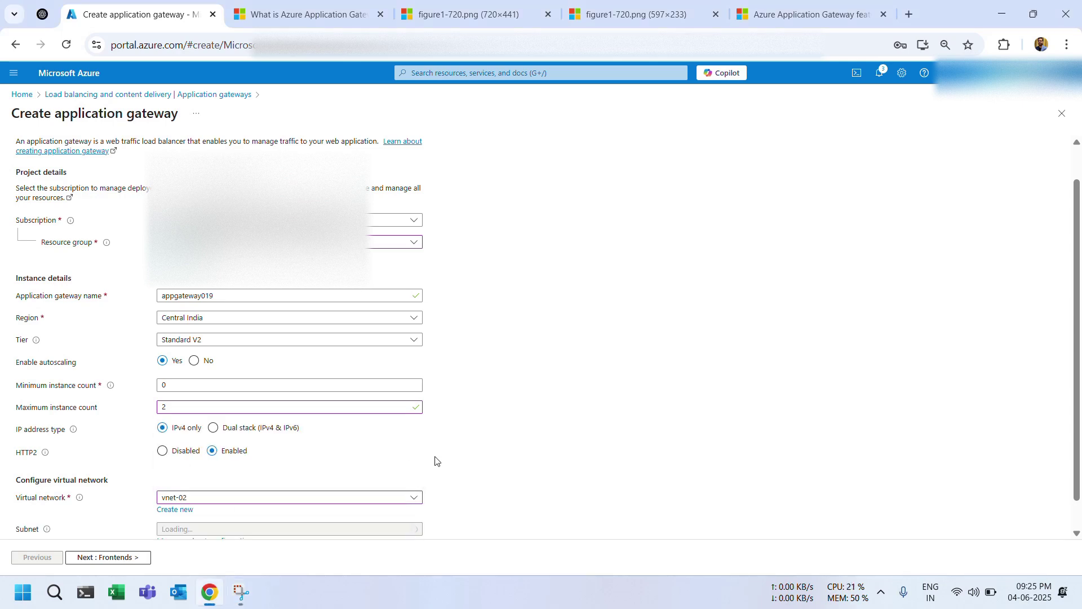
scroll(435, 460, down, 1)
click(278, 497)
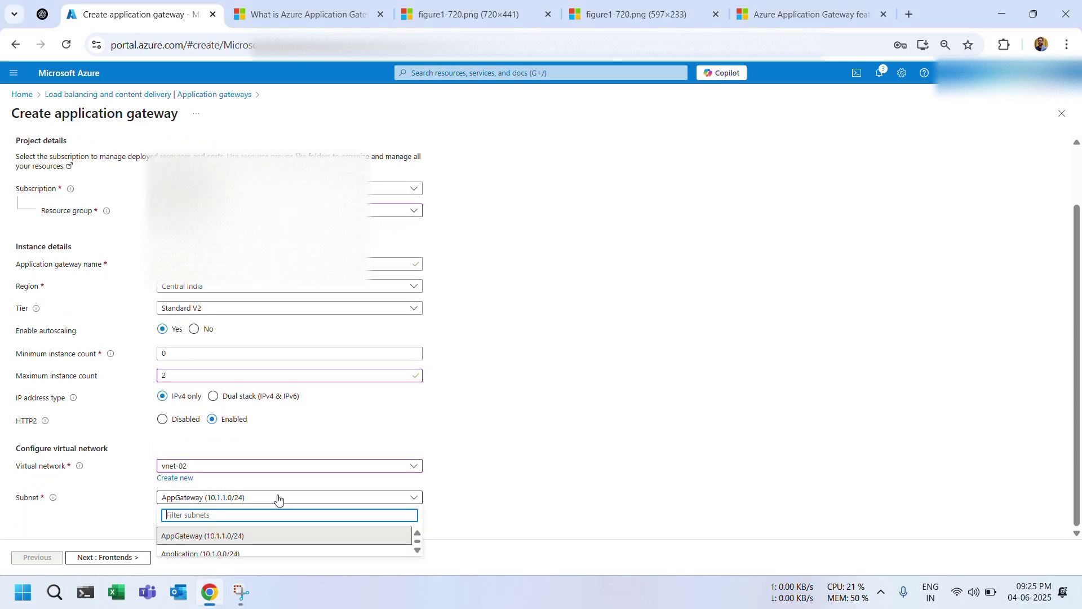
click(189, 539)
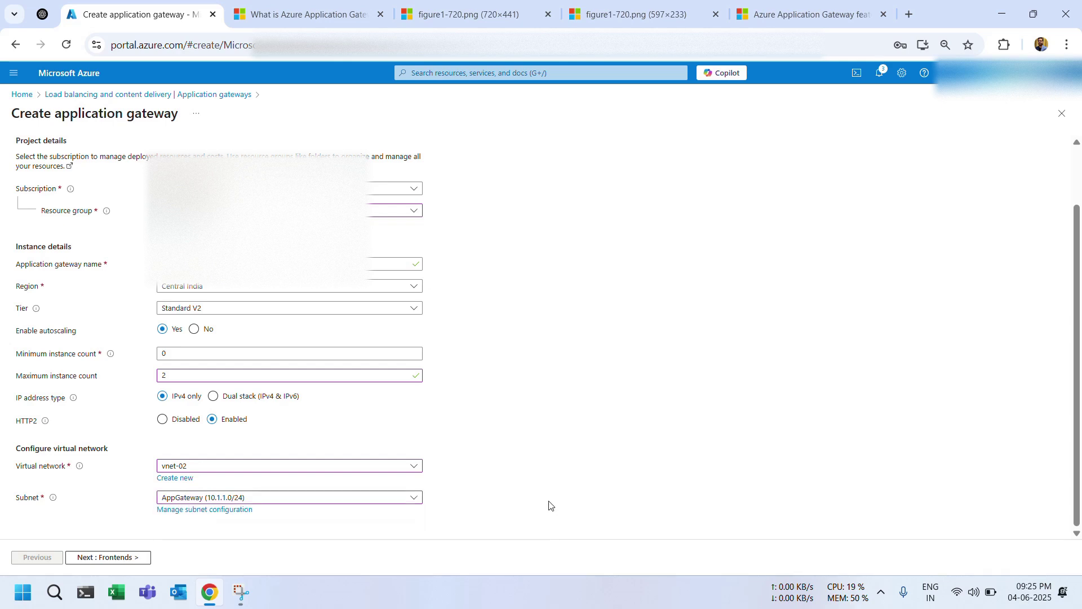
click(110, 557)
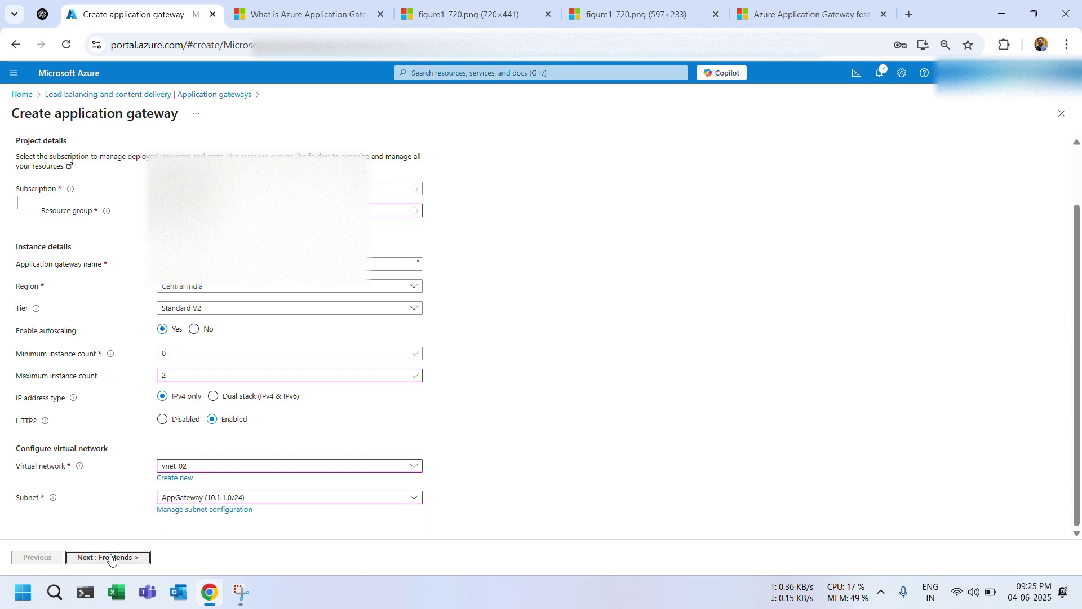
click(111, 557)
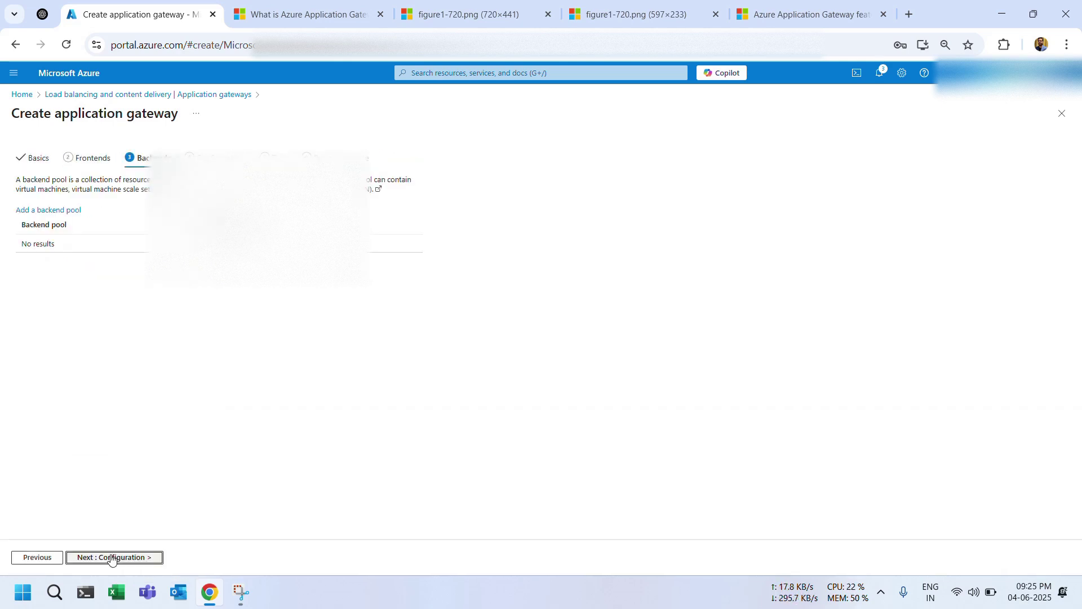
click(44, 559)
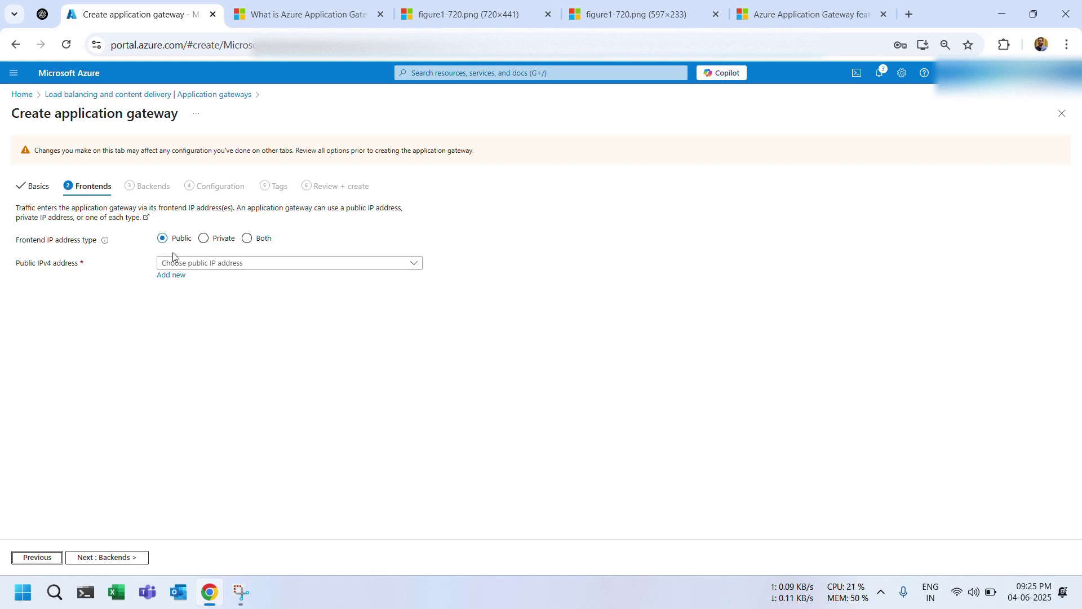
Assign the existing public IP appgateway01-pip to the gateway's frontend and proceed to the backend settings
click(181, 264)
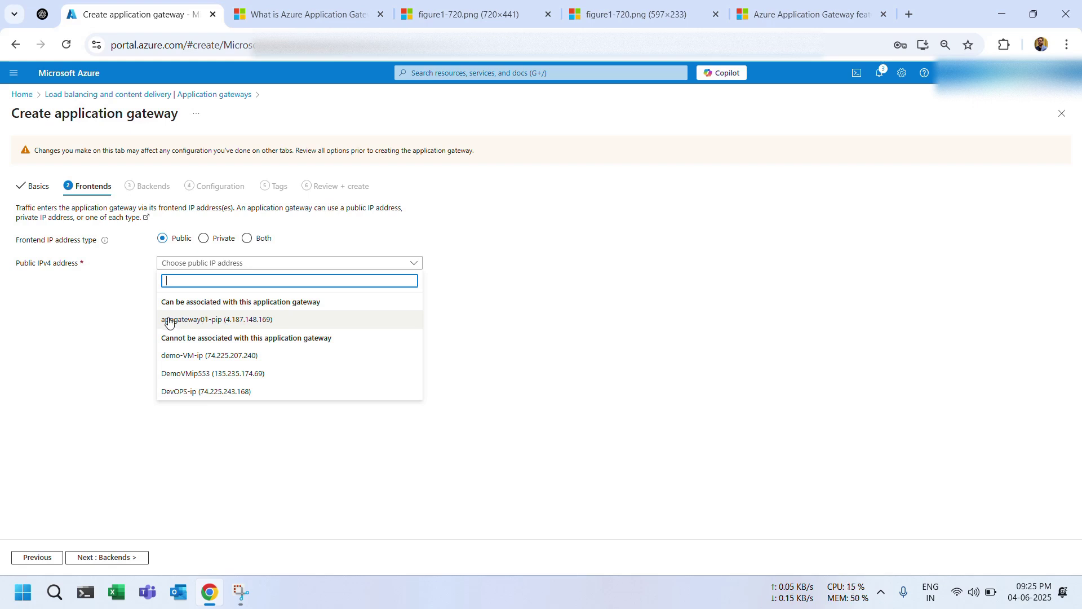
click(218, 319)
click(173, 276)
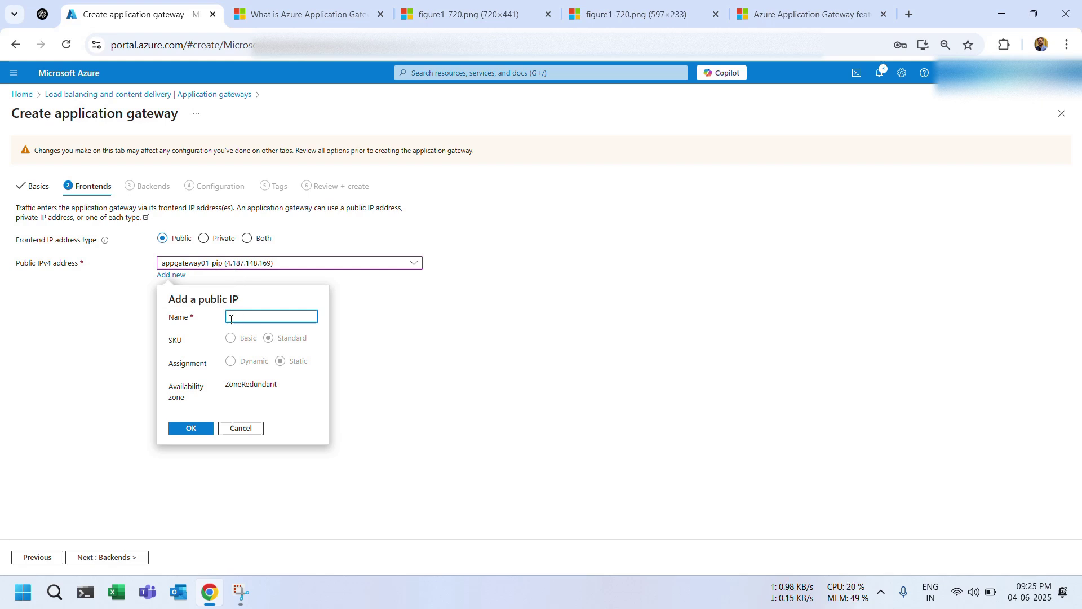
click(191, 429)
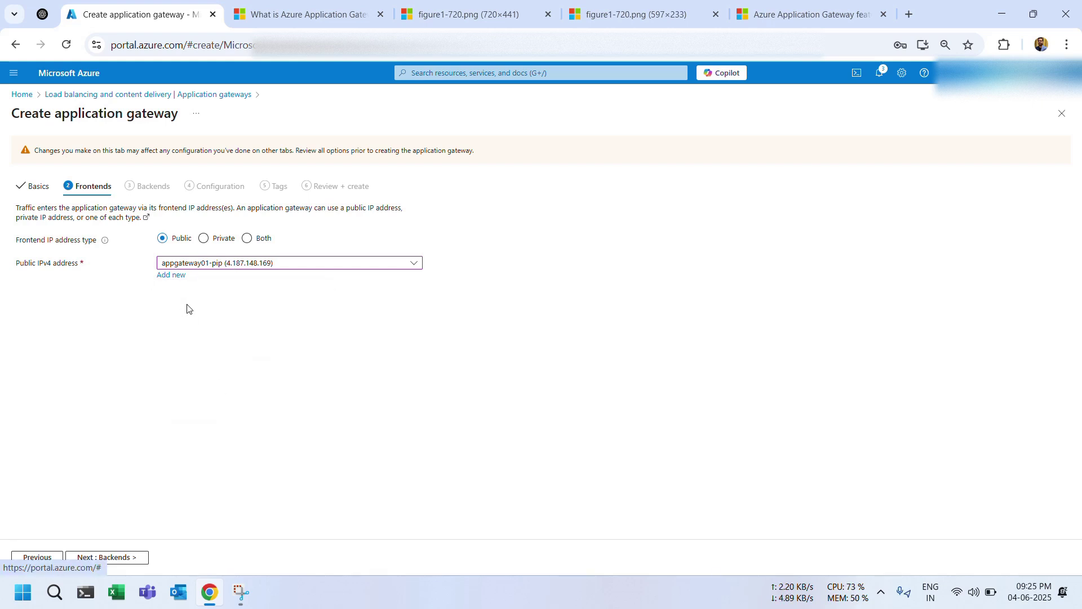
click(125, 558)
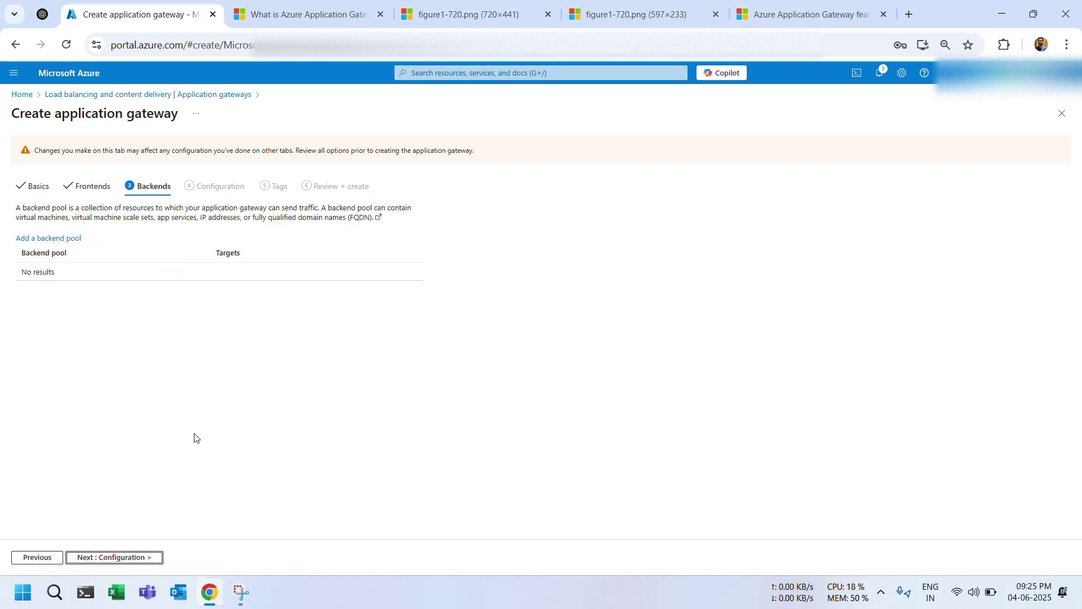
Start a backend pool with 10.1.0.4 as its IP address target, and consult the backend pool part of the gateway diagram
click(38, 239)
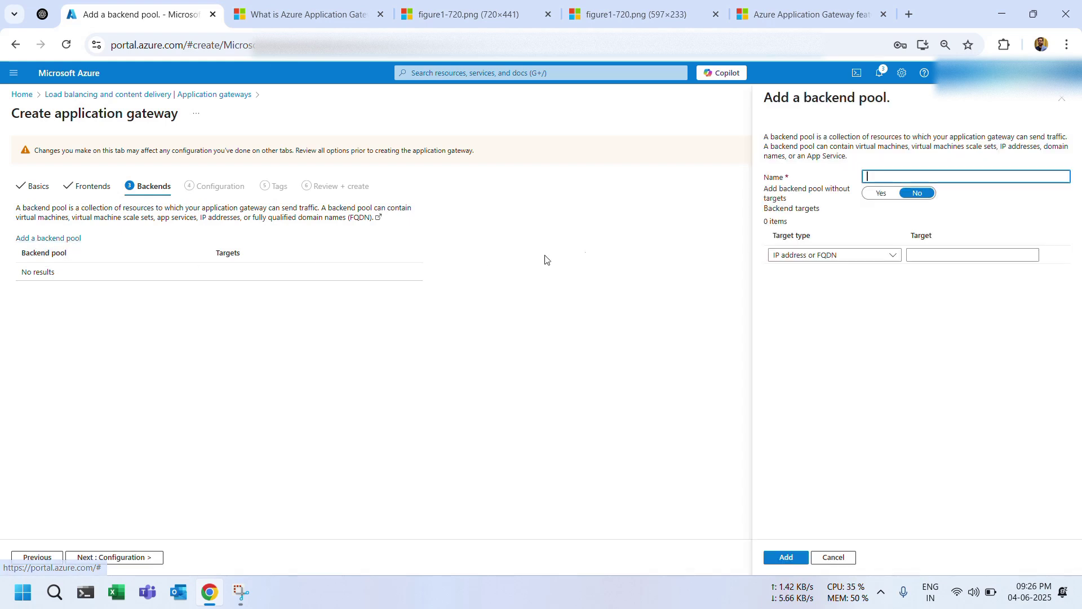
click(881, 193)
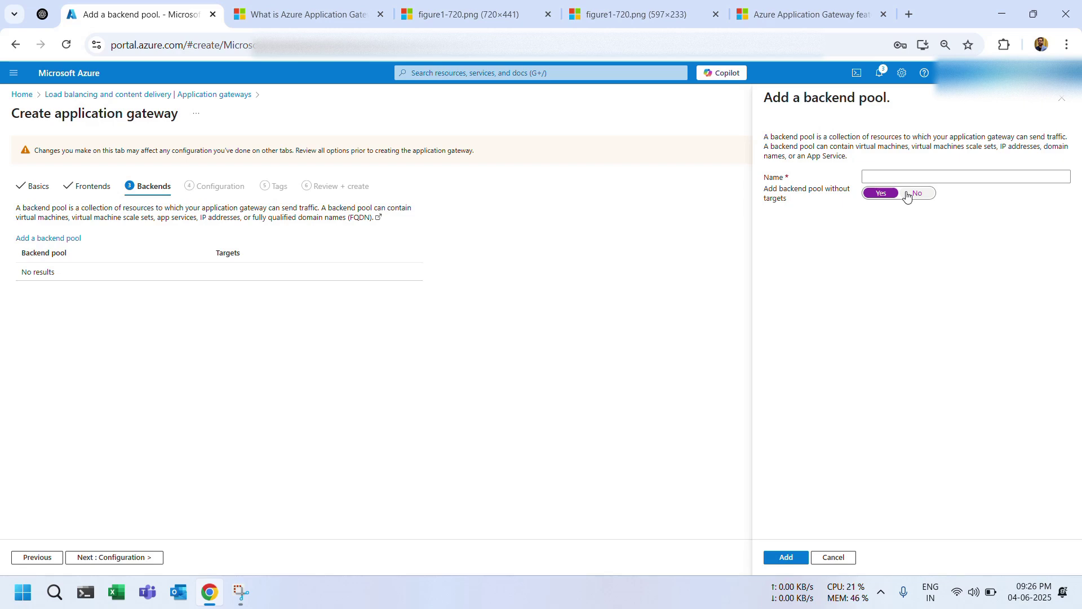
click(908, 194)
click(919, 255)
text(10.1.0.4)
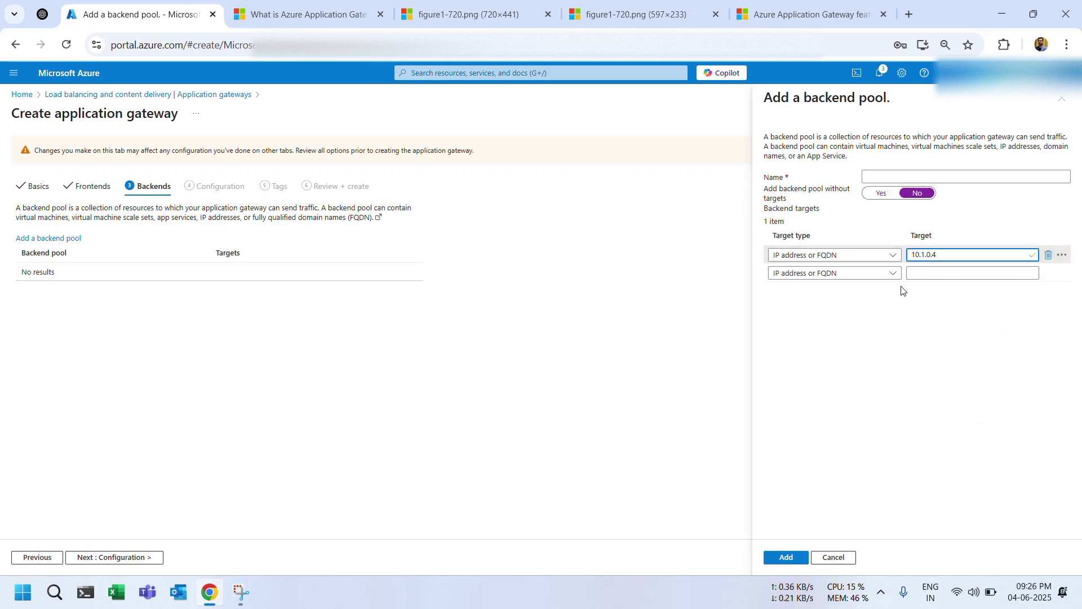
click(663, 19)
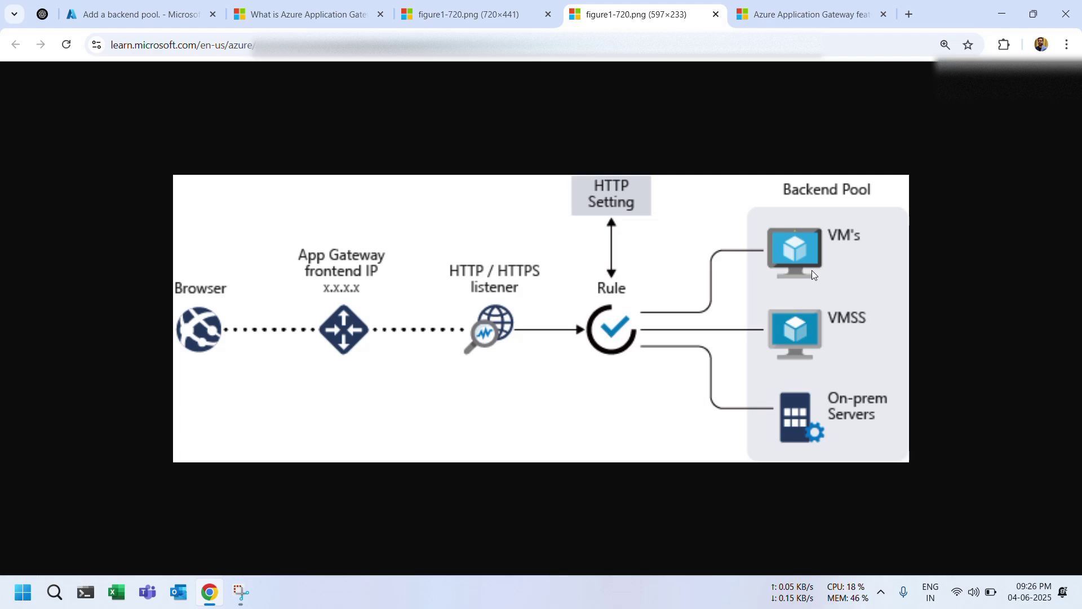
click(135, 14)
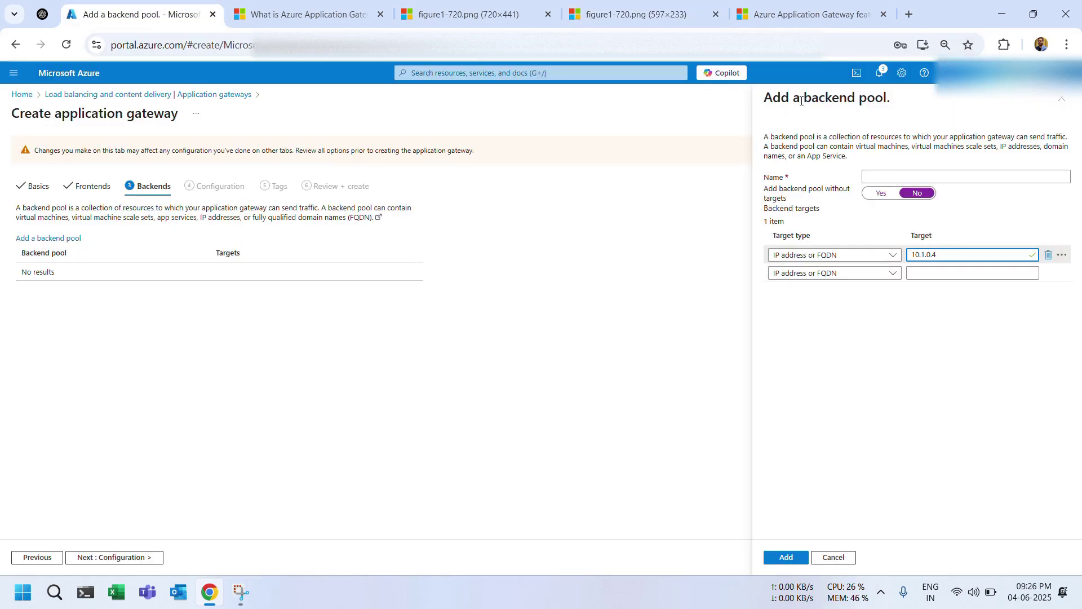
drag(804, 97, 894, 102)
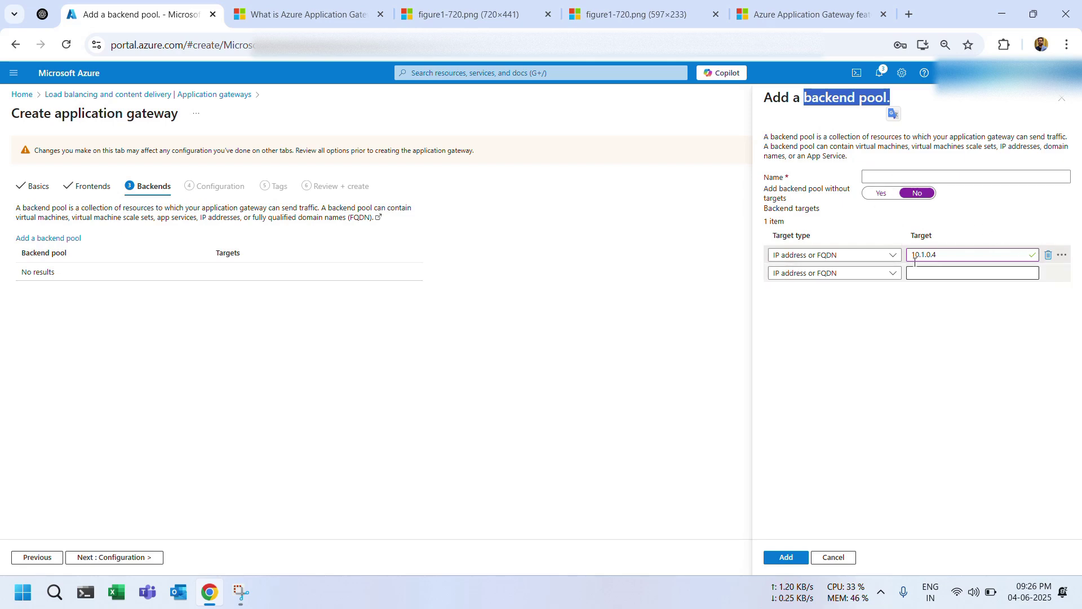
Try the Virtual machine target type with demo-vm198, and switch the backend target back to IP address or FQDN
click(871, 256)
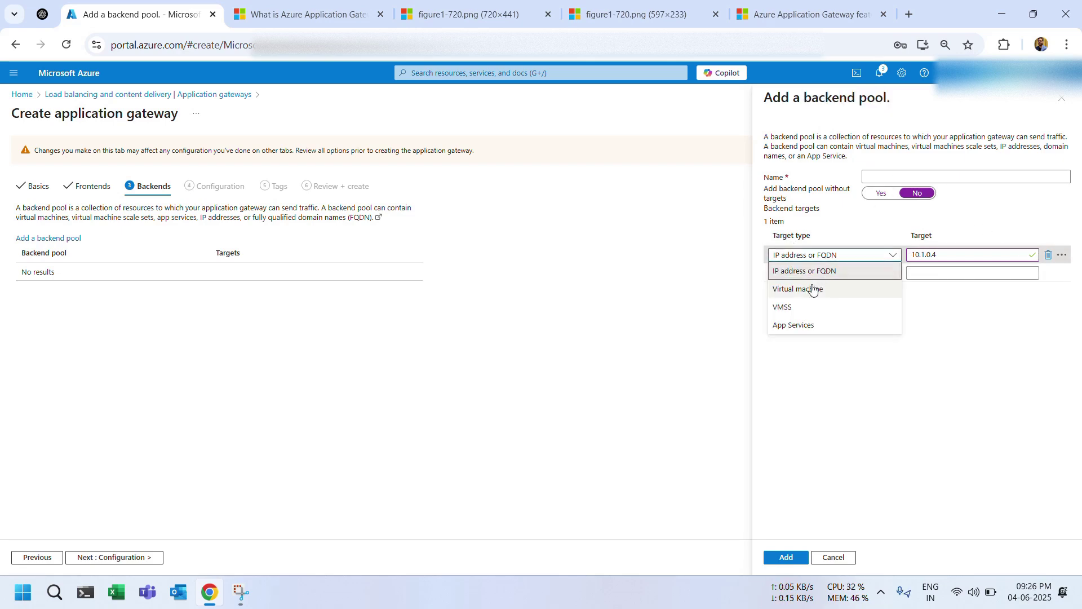
click(811, 290)
click(967, 260)
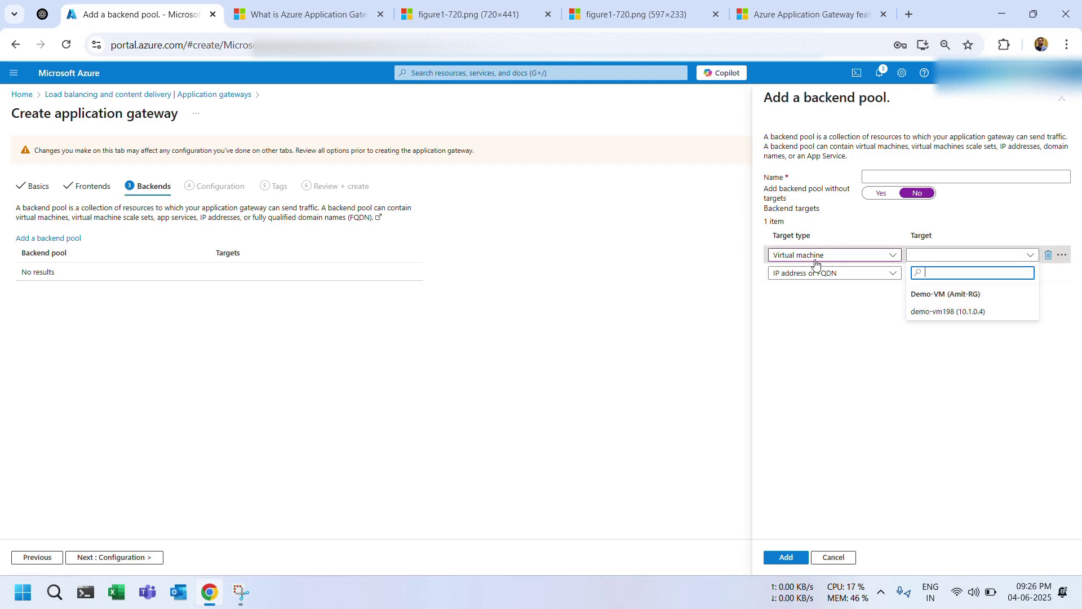
click(940, 311)
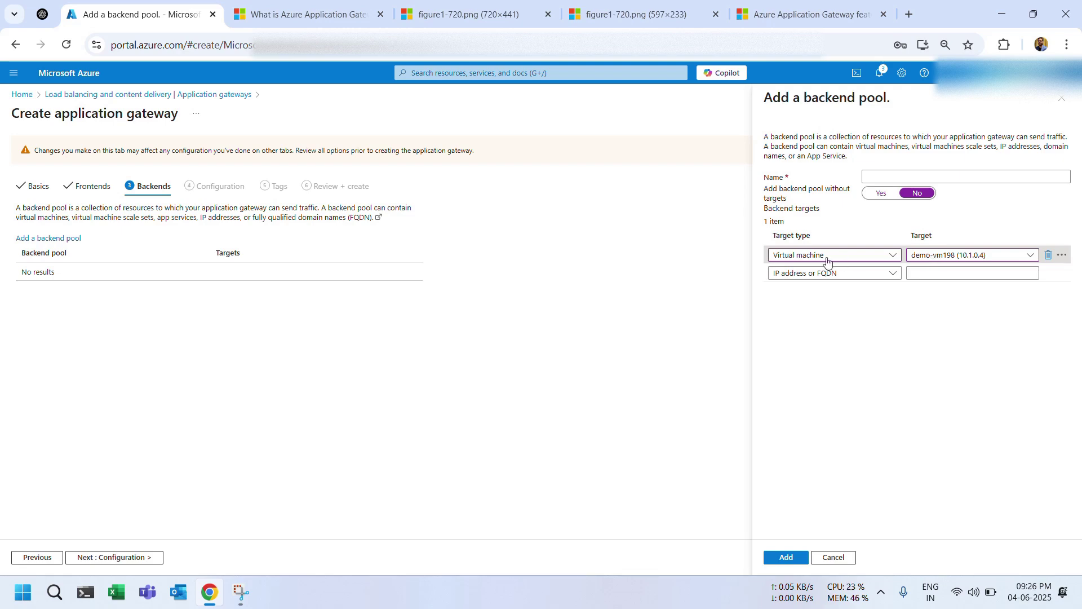
click(951, 258)
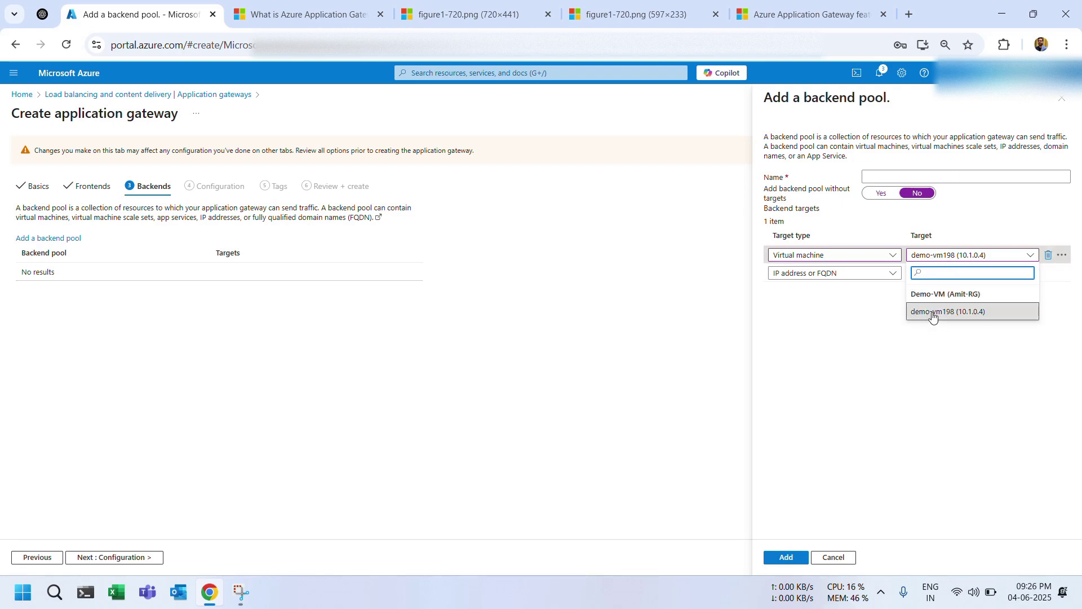
click(843, 315)
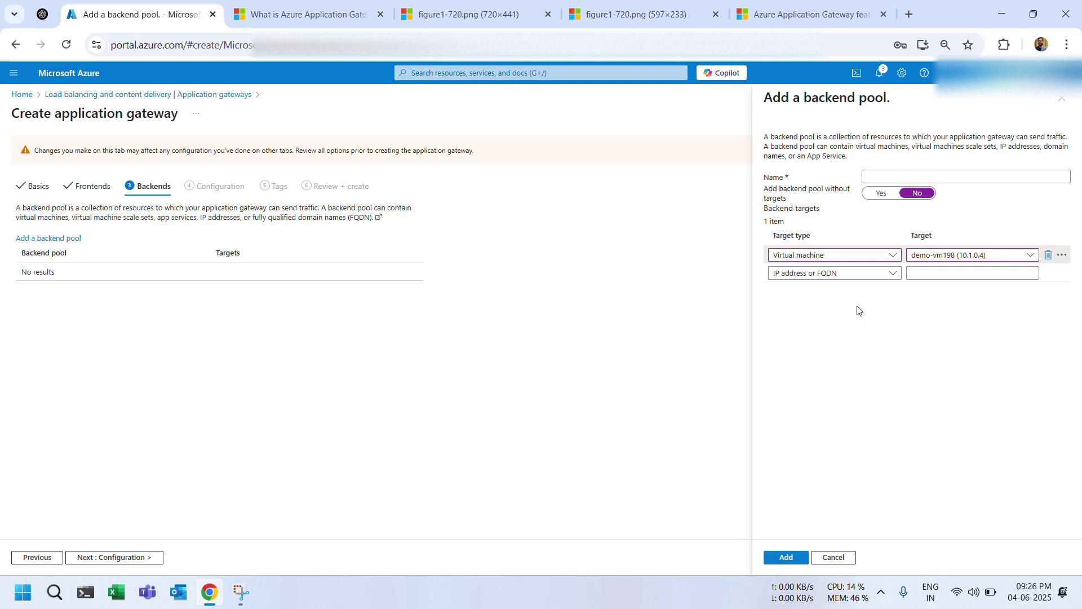
click(880, 256)
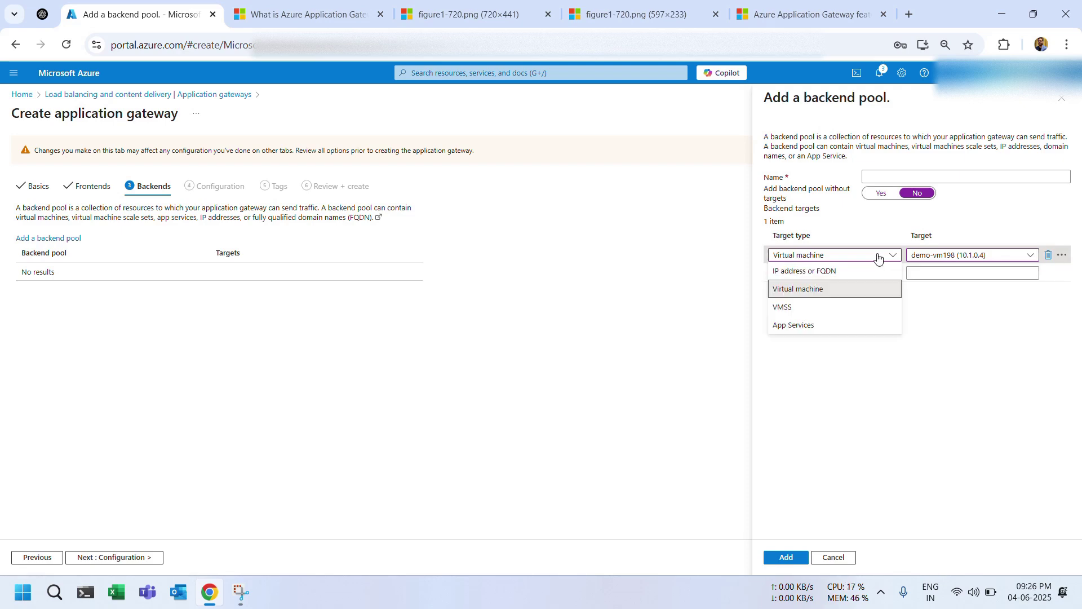
click(812, 272)
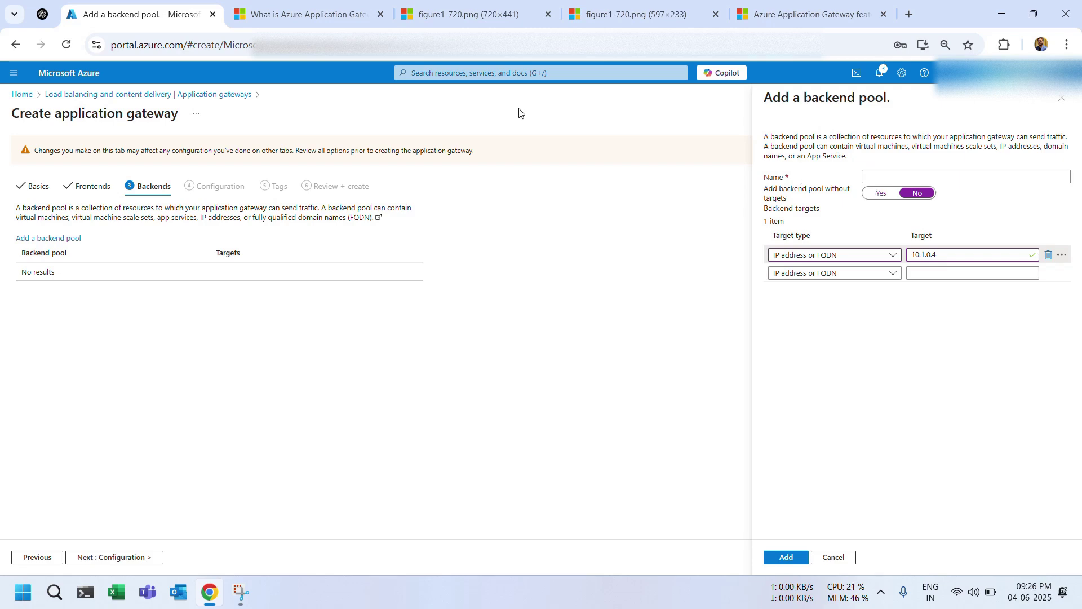
Name the backend pool backendpool, add it to the gateway, and proceed to the routing configuration
click(944, 177)
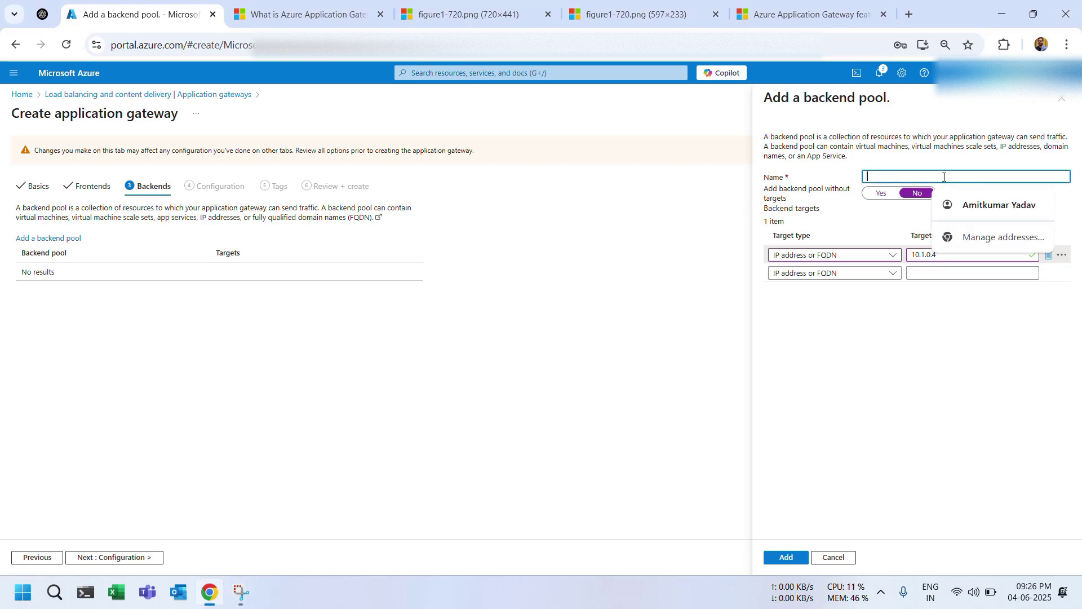
text(backendpool)
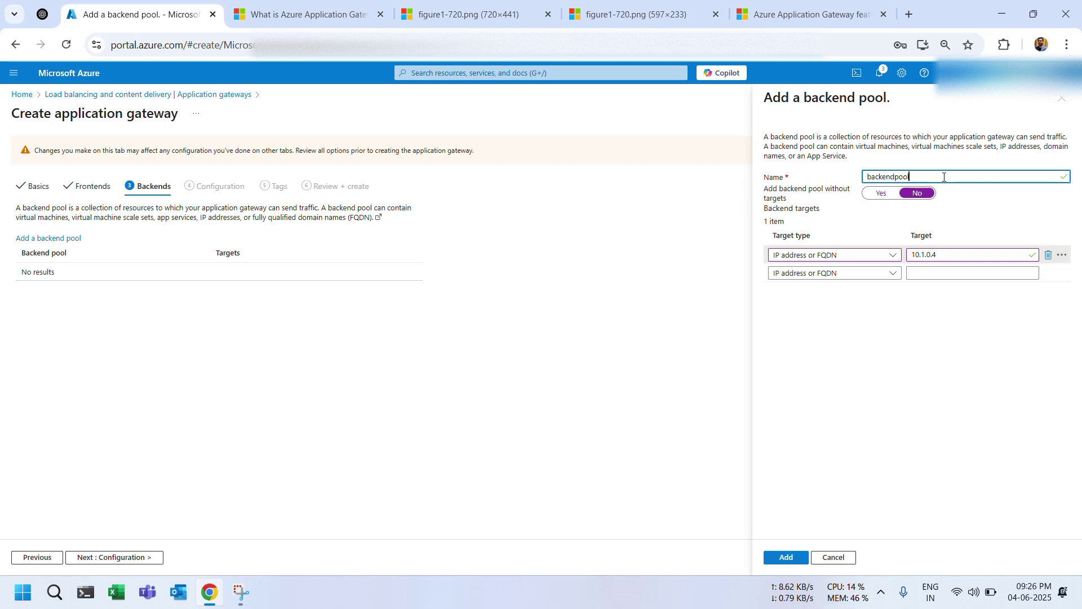
drag(944, 177, 840, 178)
click(917, 174)
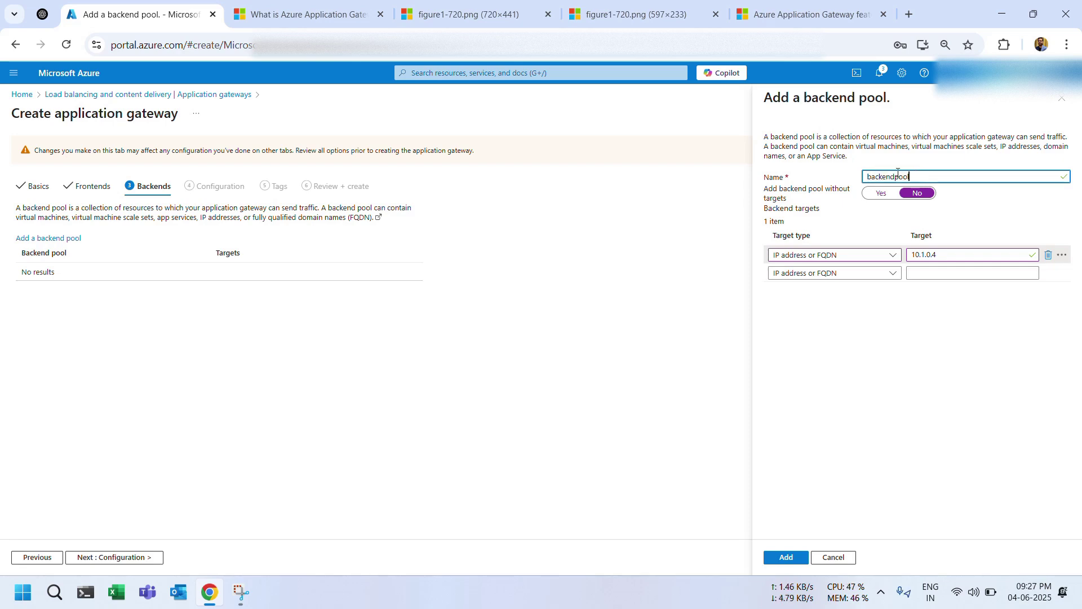
click(461, 26)
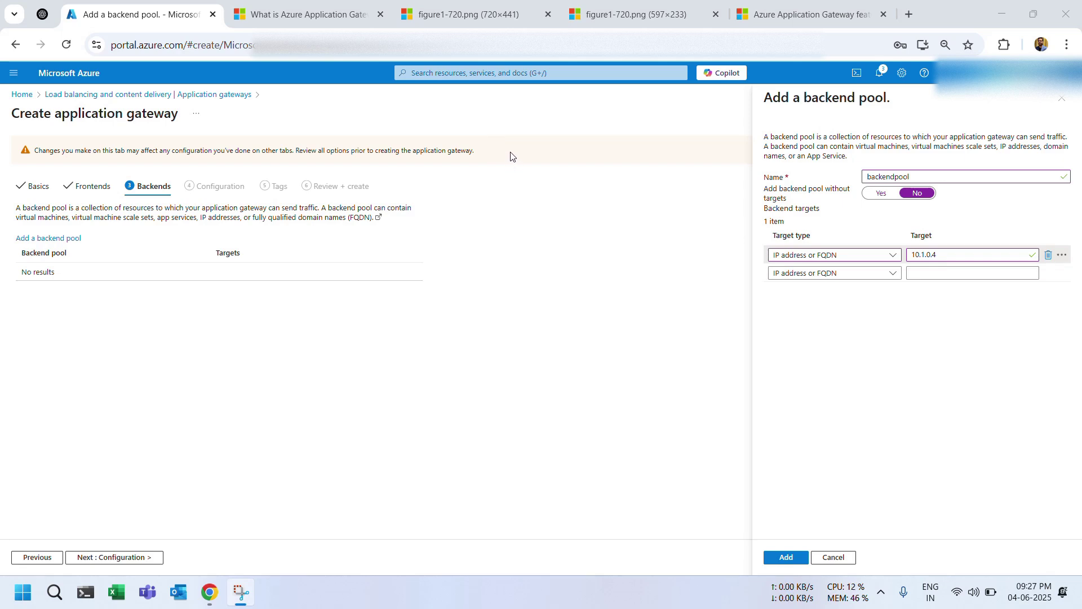
click(784, 557)
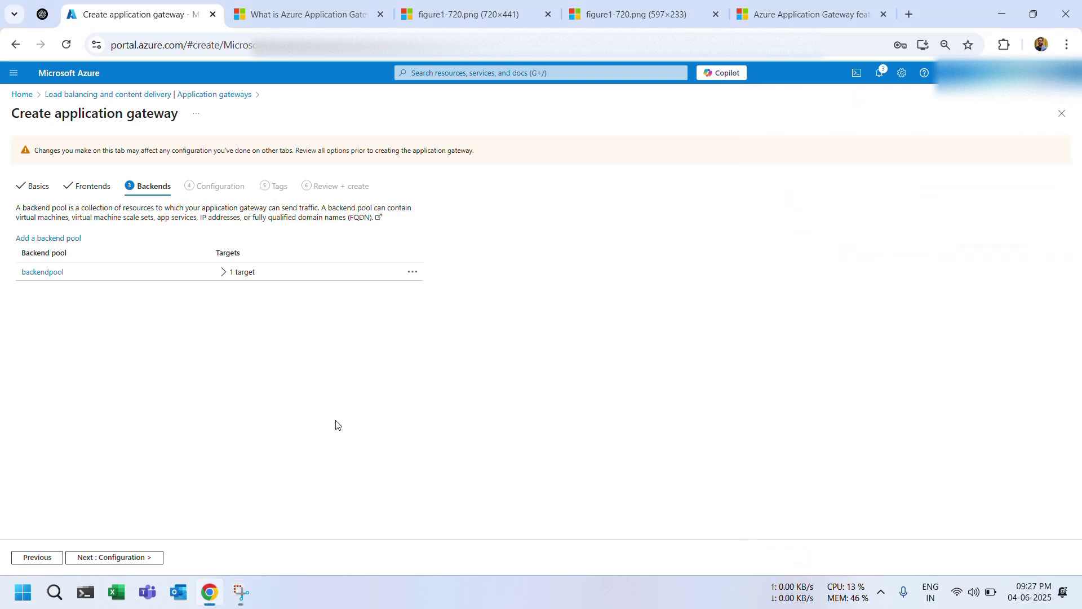
click(124, 557)
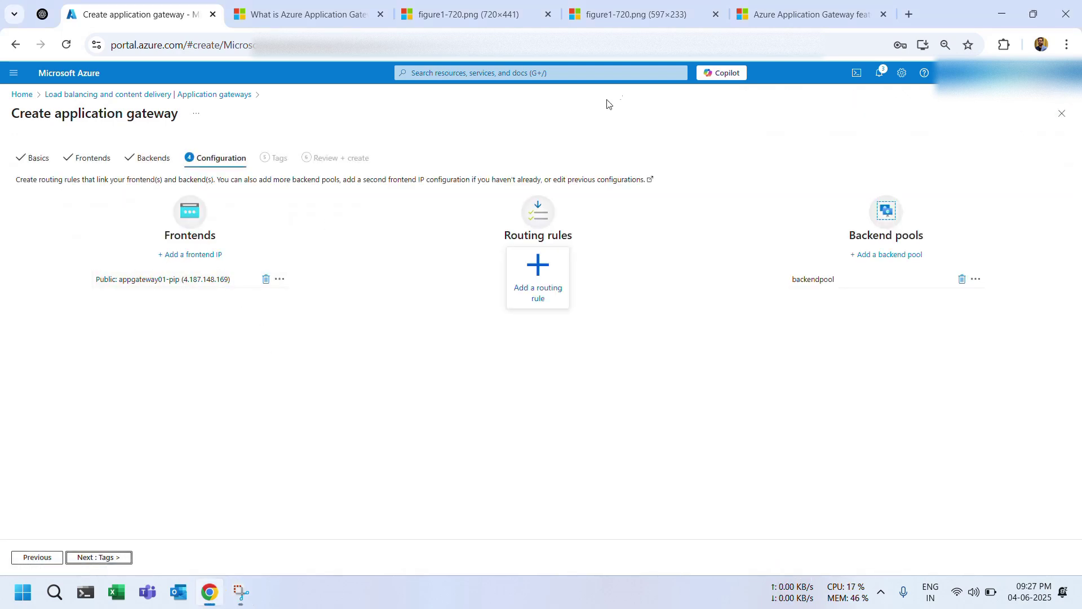
Compare the frontend, routing rule and backend pool layout with the Application Gateway traffic flow diagram
click(655, 16)
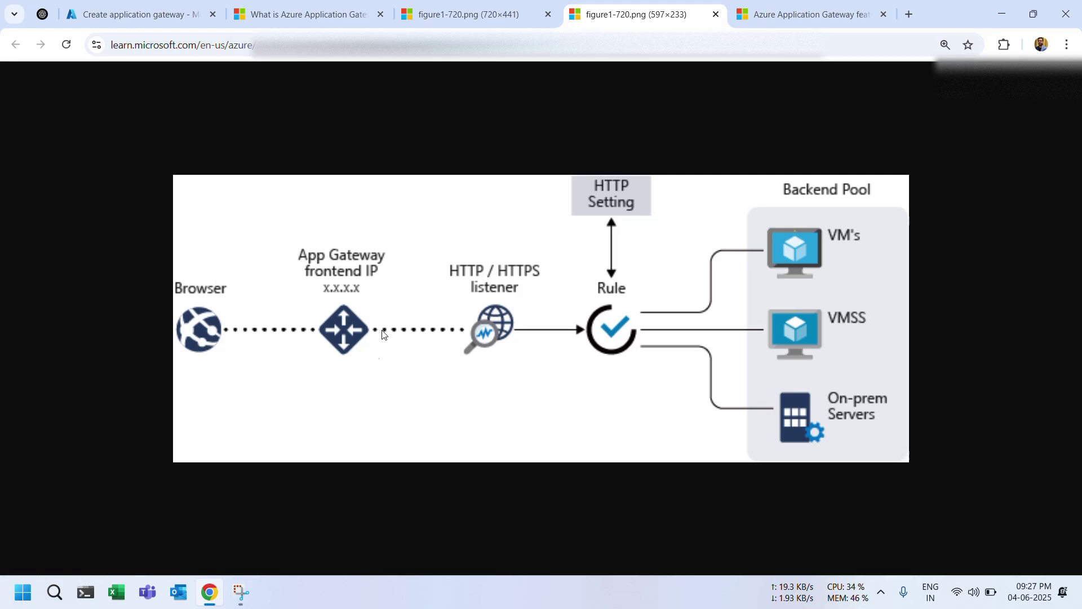
click(130, 15)
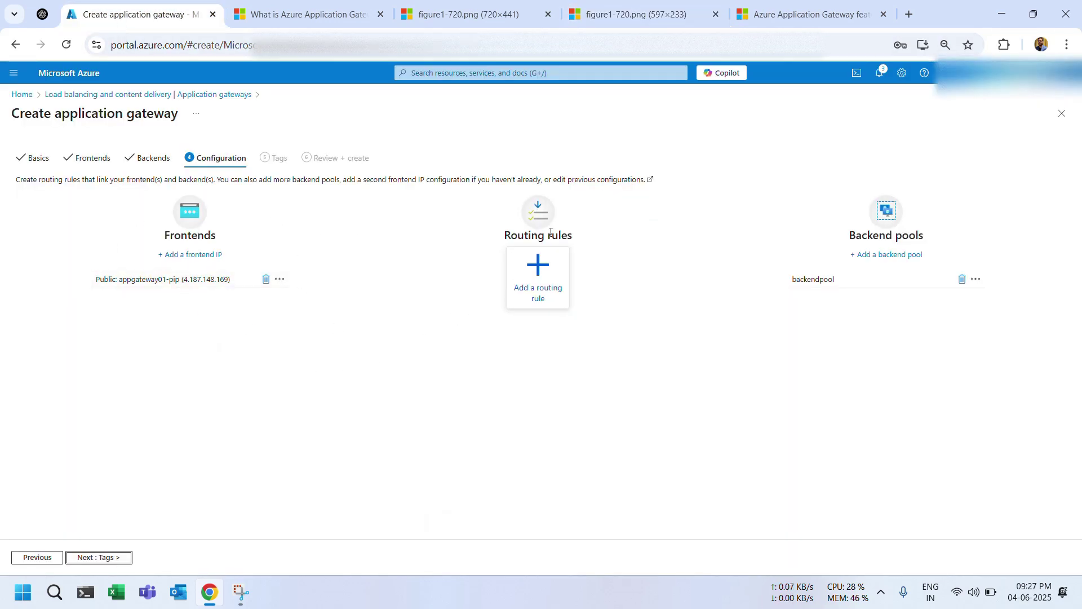
click(637, 14)
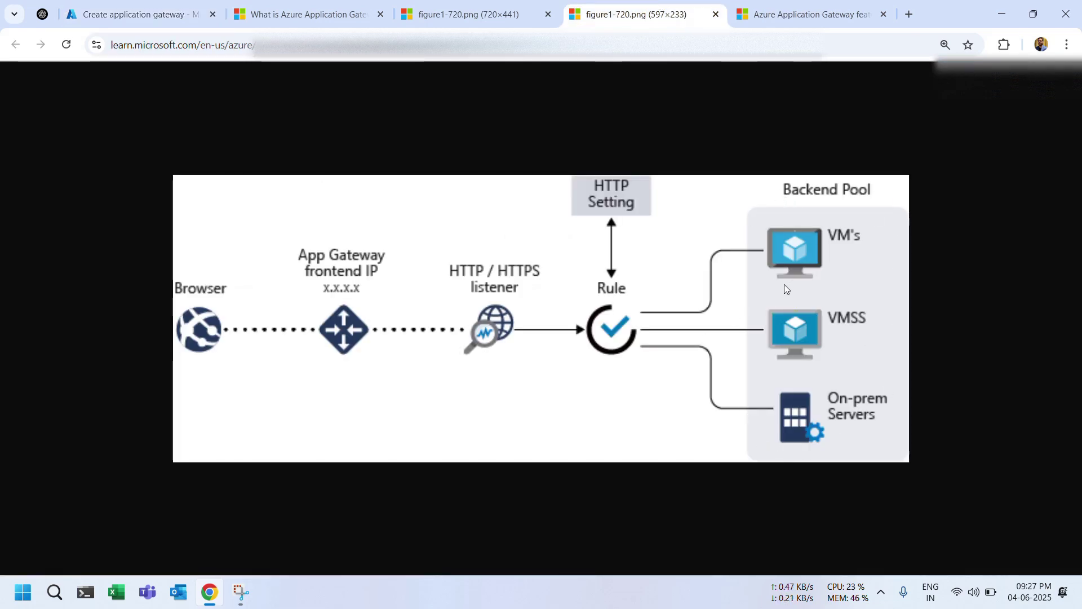
click(149, 15)
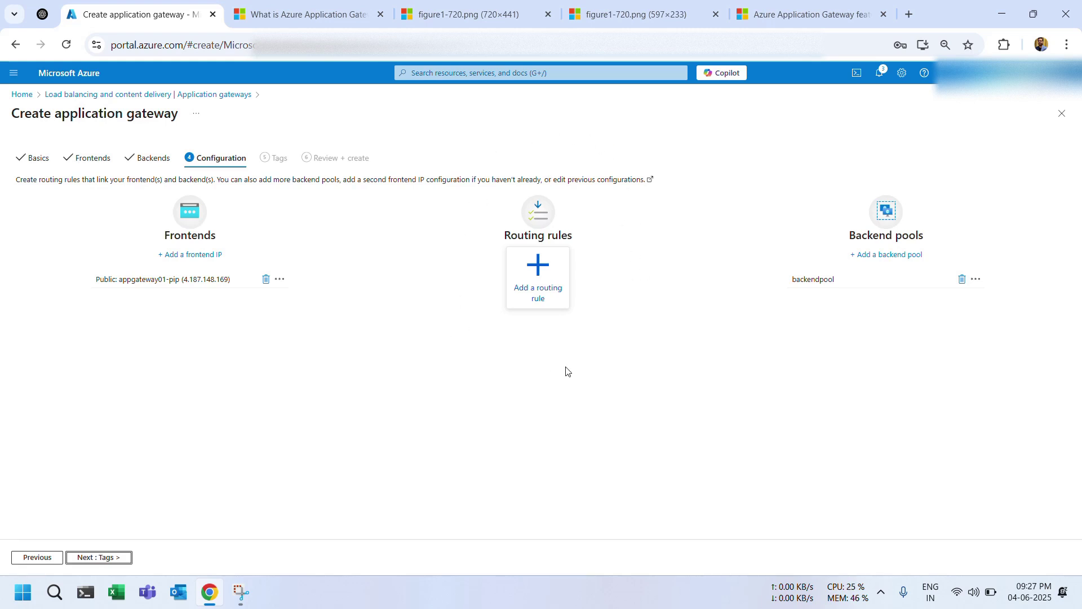
click(671, 16)
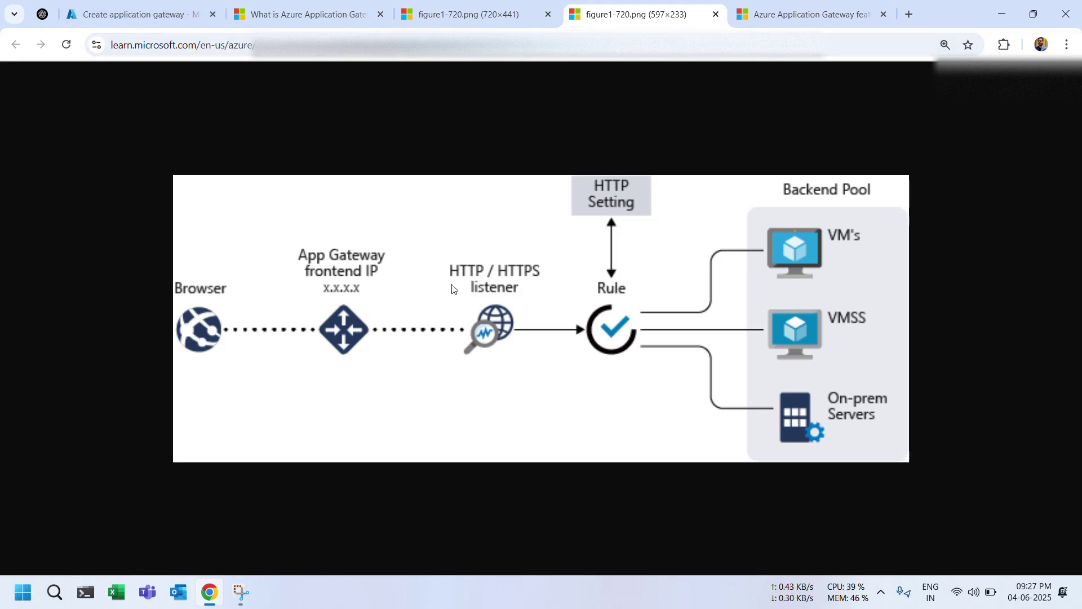
click(145, 21)
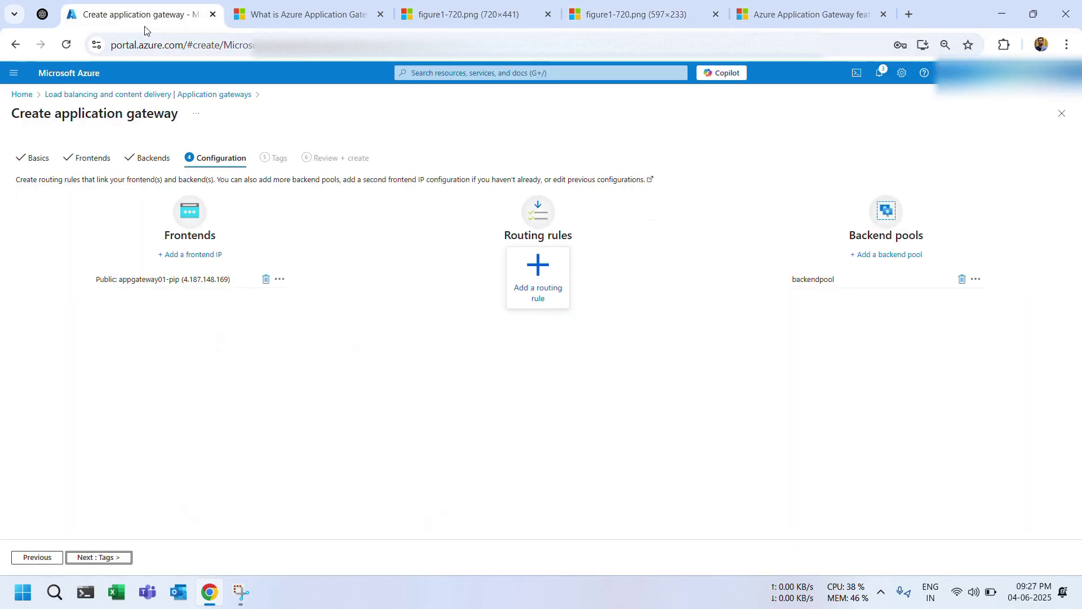
Start a routing rule named routingrule-01 with priority 100
click(531, 291)
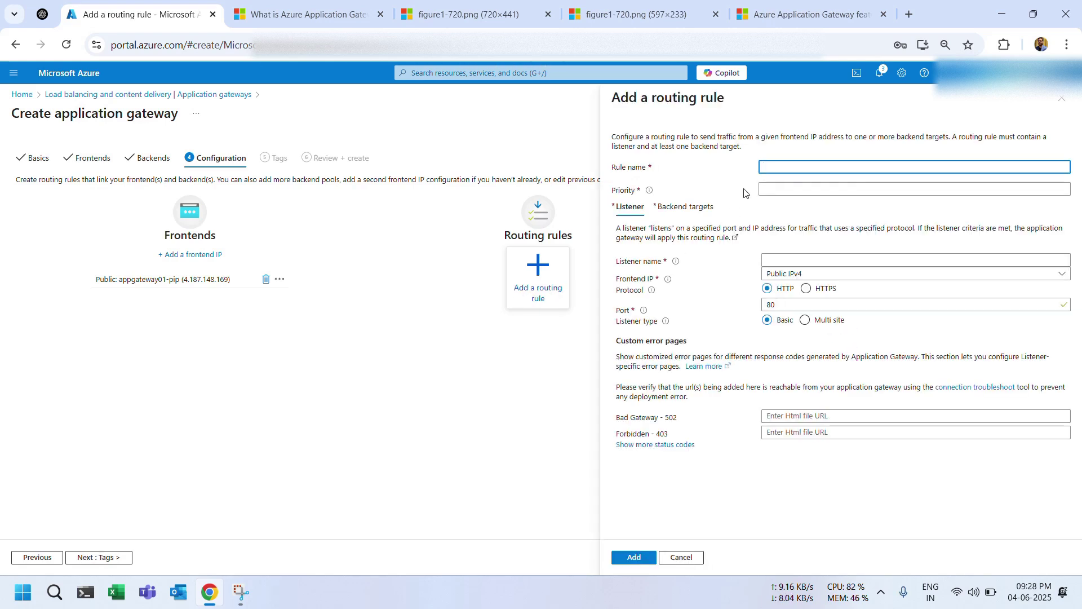
click(771, 167)
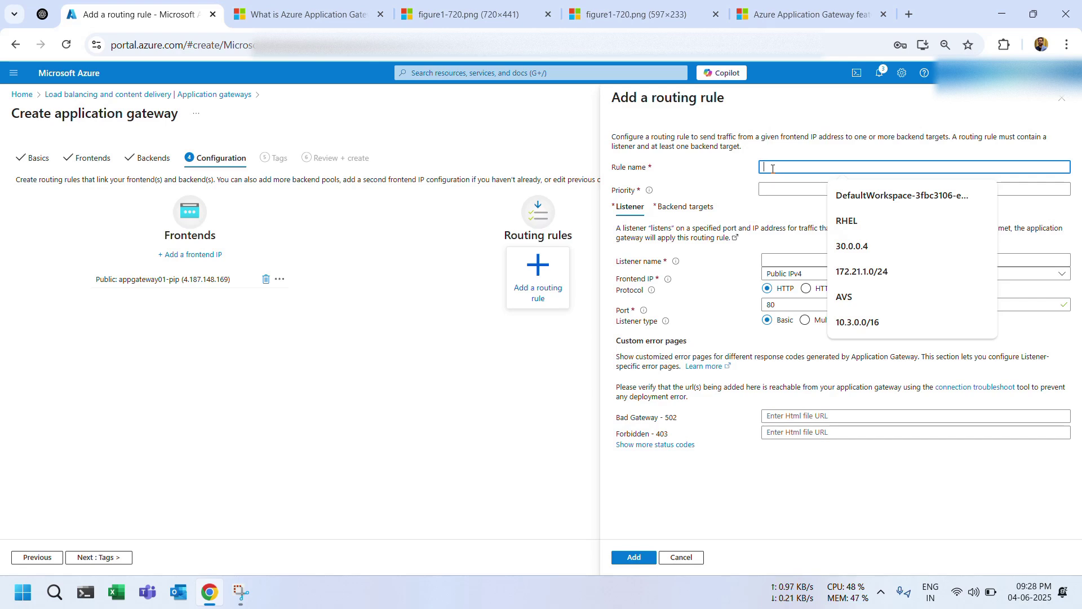
text(routingru)
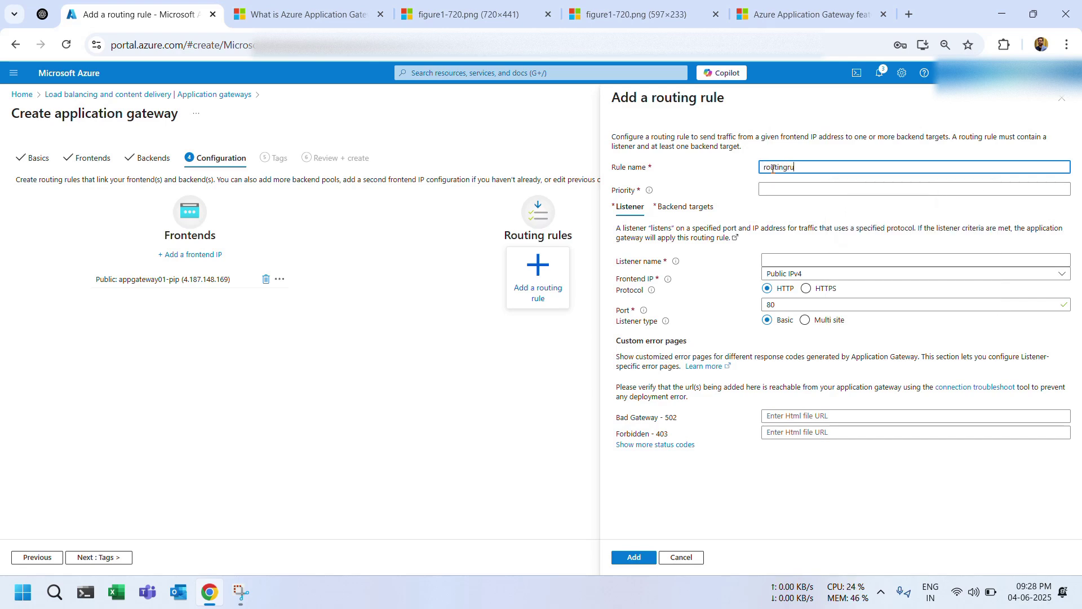
text(le-01)
click(792, 191)
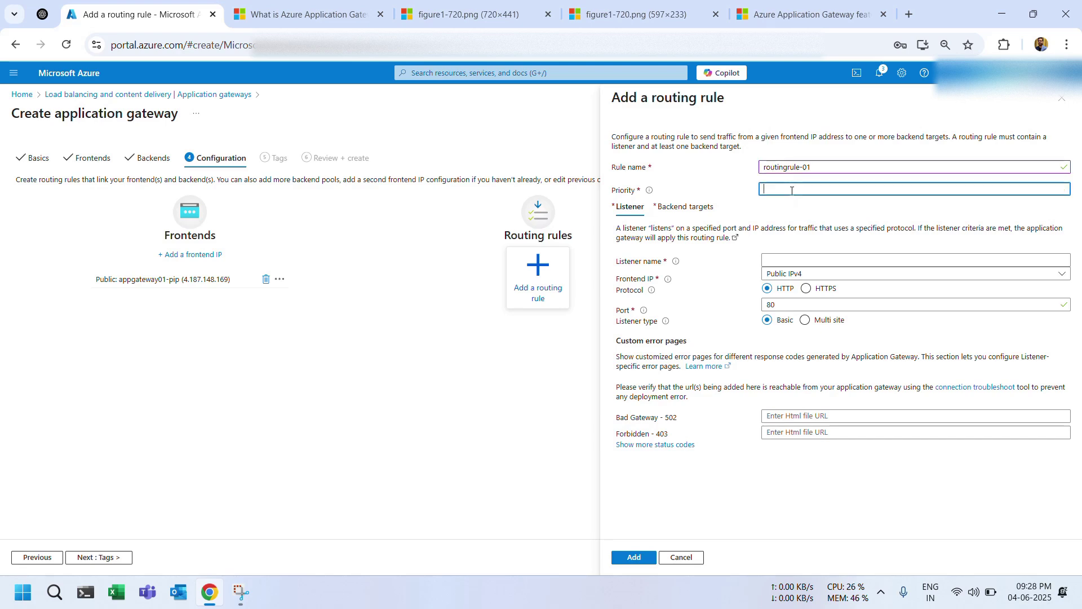
text(100)
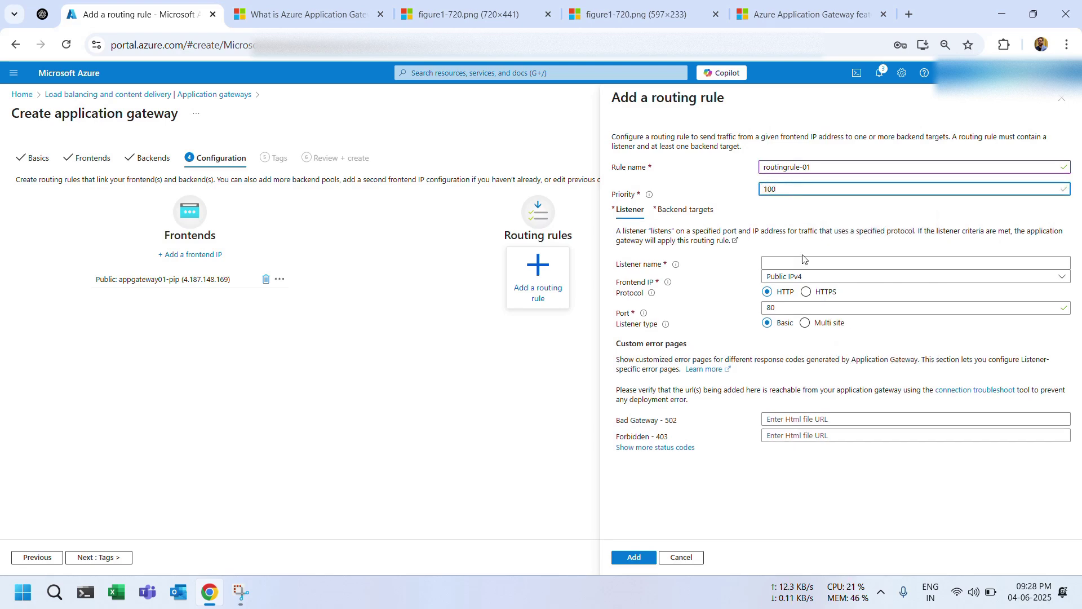
Name the routing rule's listener listener-01
click(795, 257)
click(747, 273)
click(797, 264)
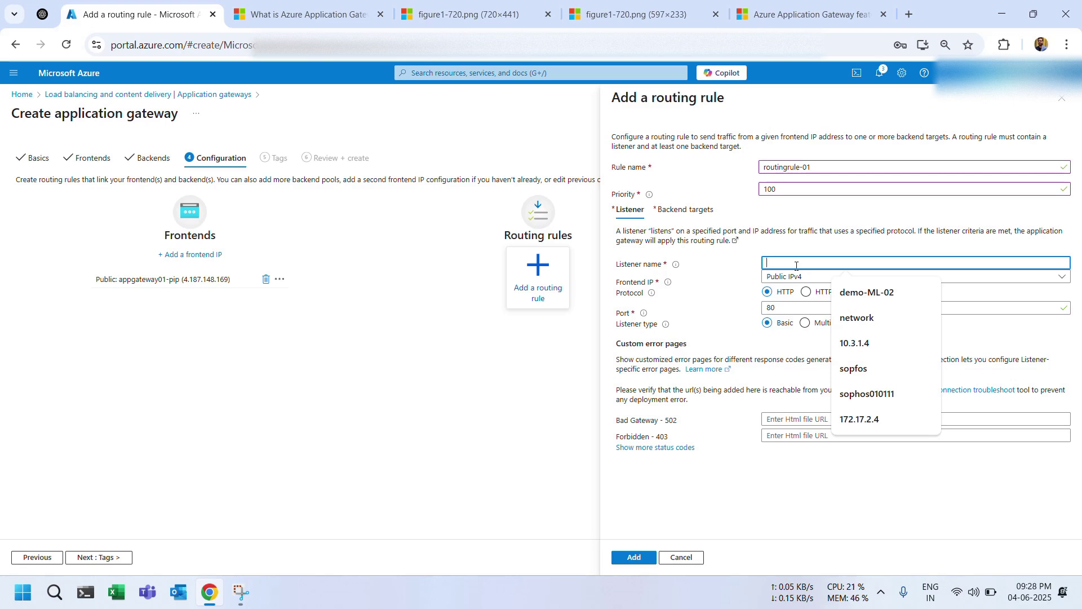
text(lister)
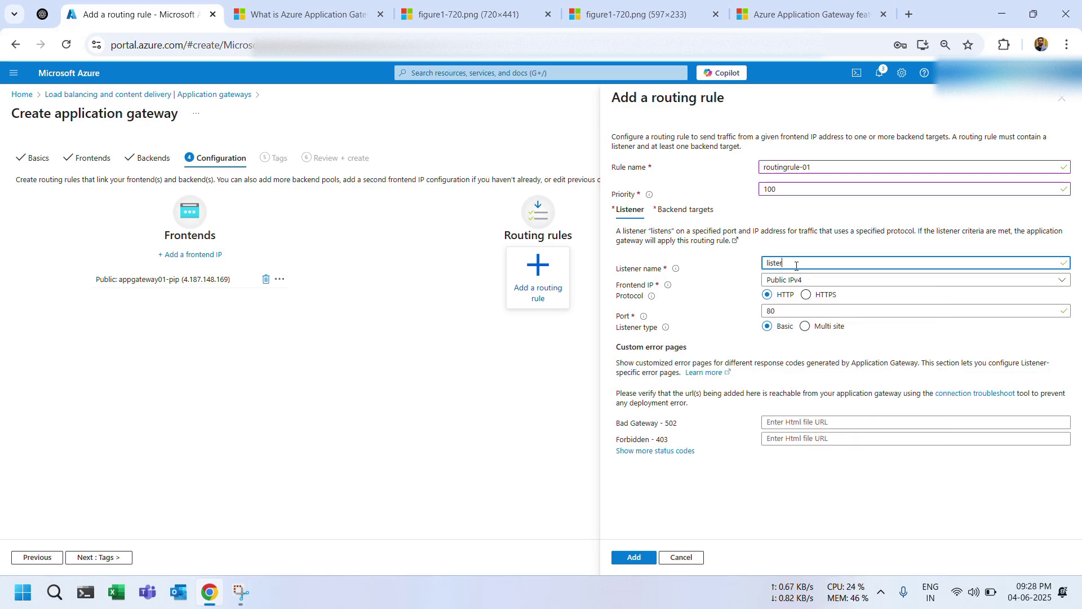
key(BackSpace)
text(ner-01)
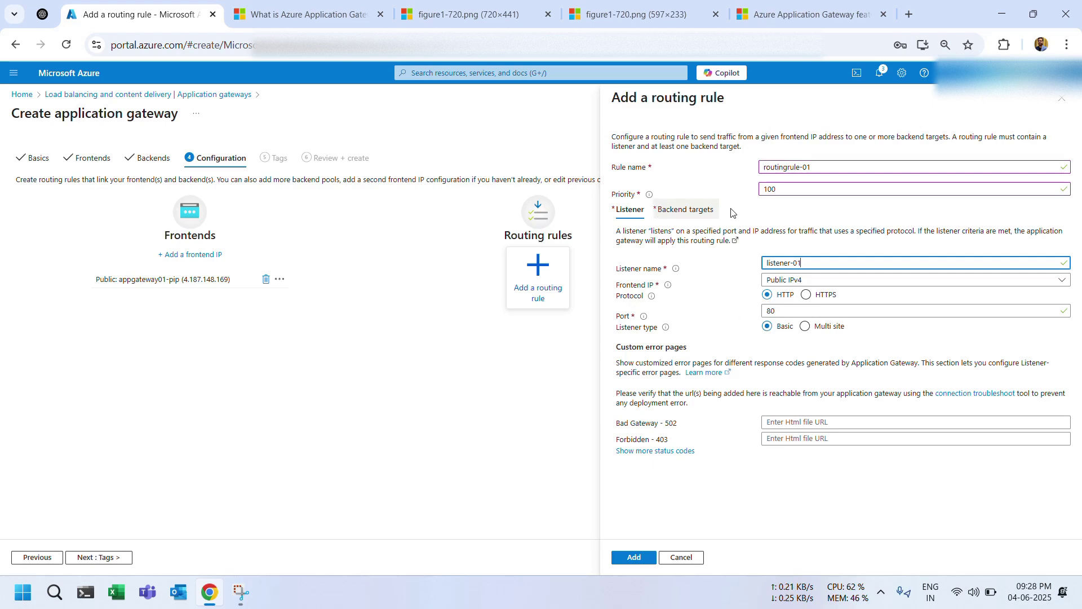
Set the routing rule's backend target to backendpool and check it against the Application Gateway traffic flow diagram
click(681, 210)
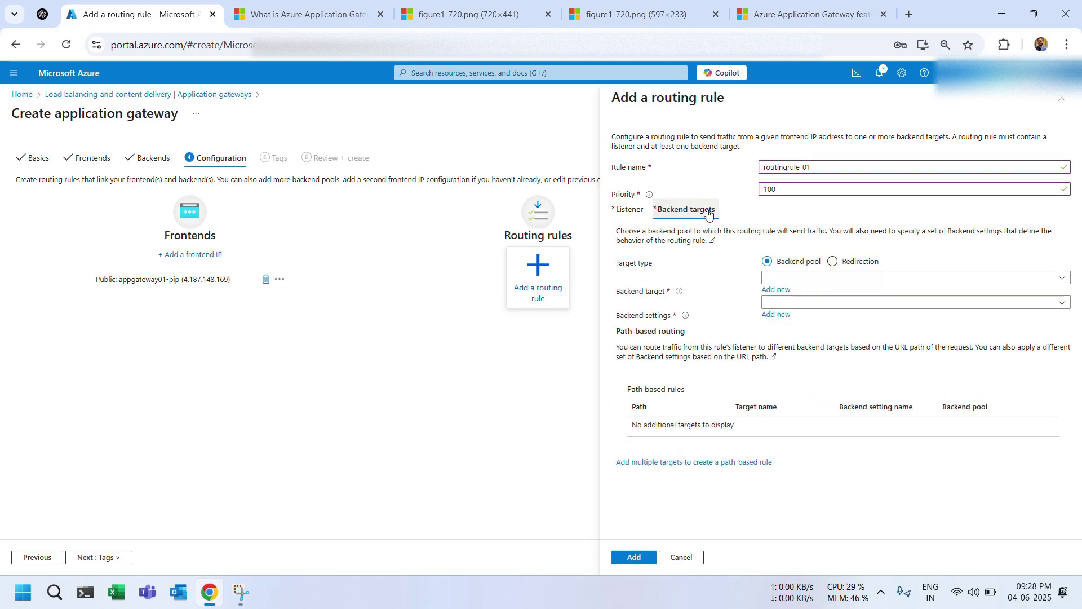
click(791, 276)
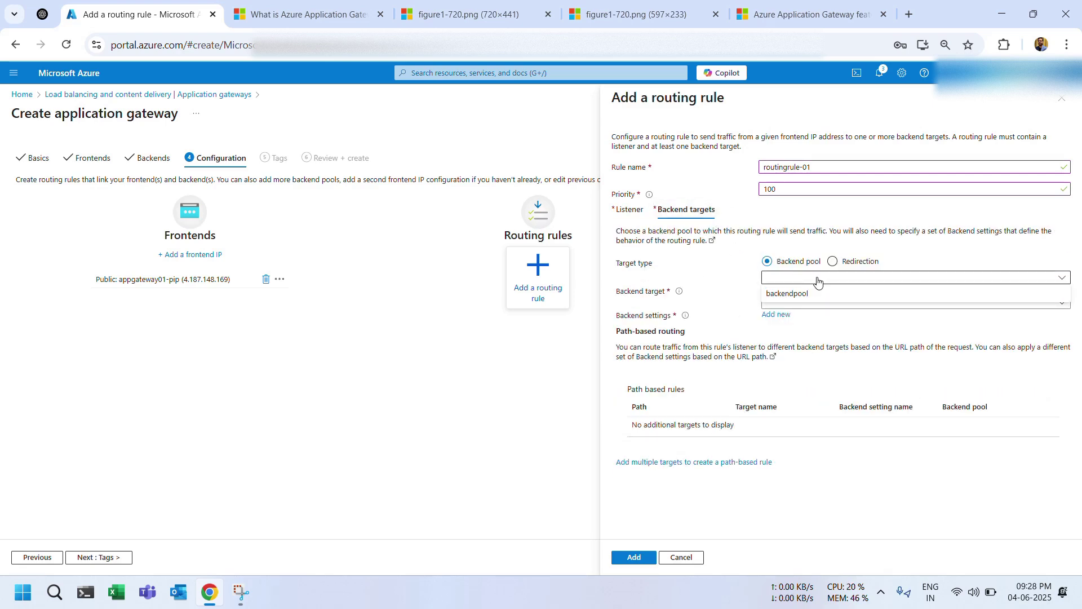
click(798, 292)
click(713, 4)
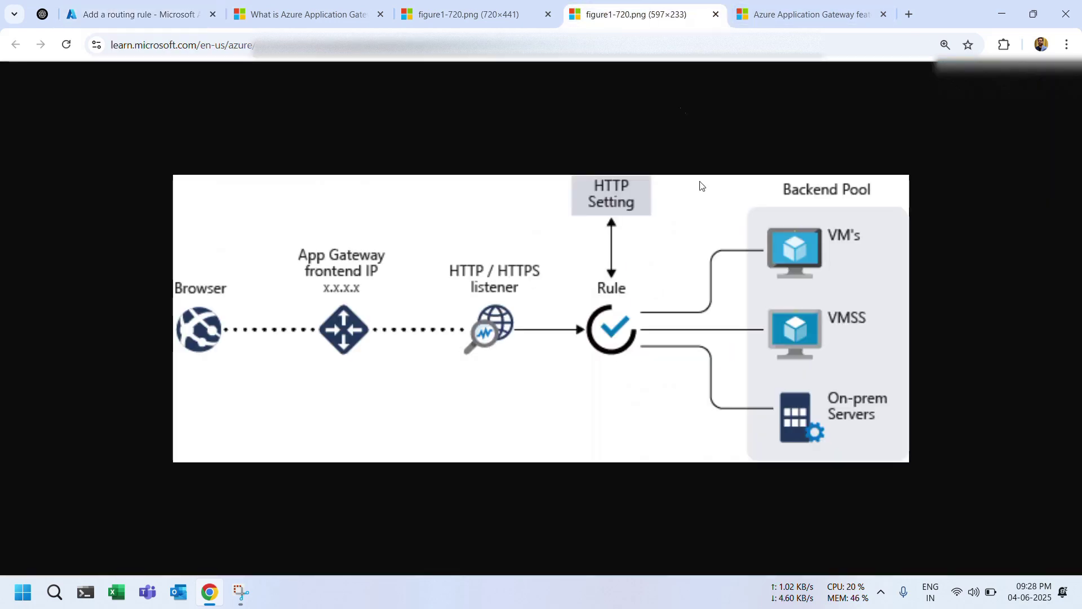
click(186, 16)
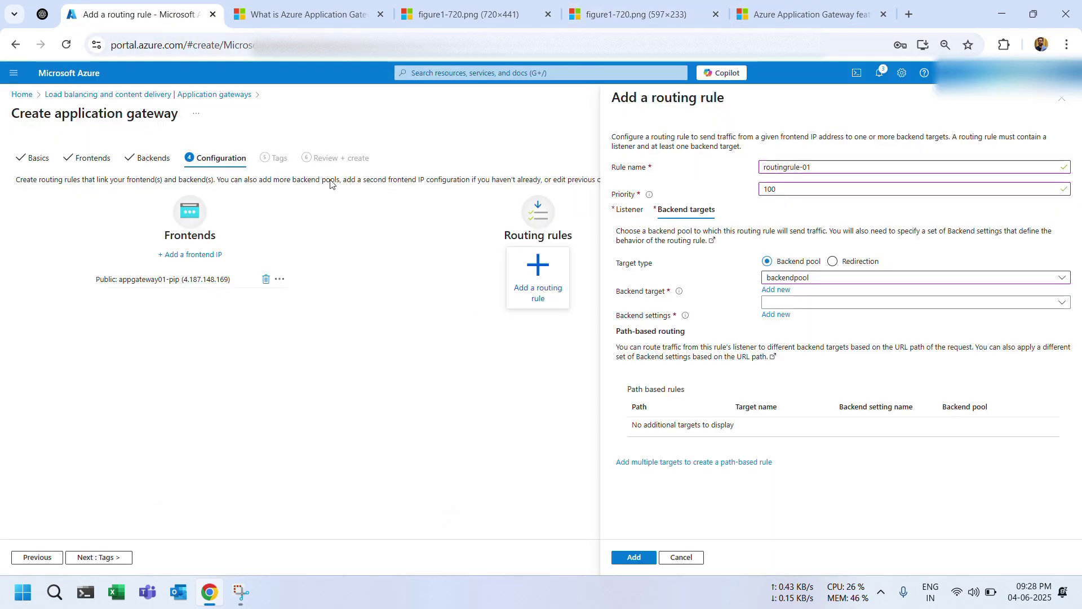
Create new backend settings named backendsettings for the routing rule, using HTTP on port 80
click(798, 305)
click(674, 308)
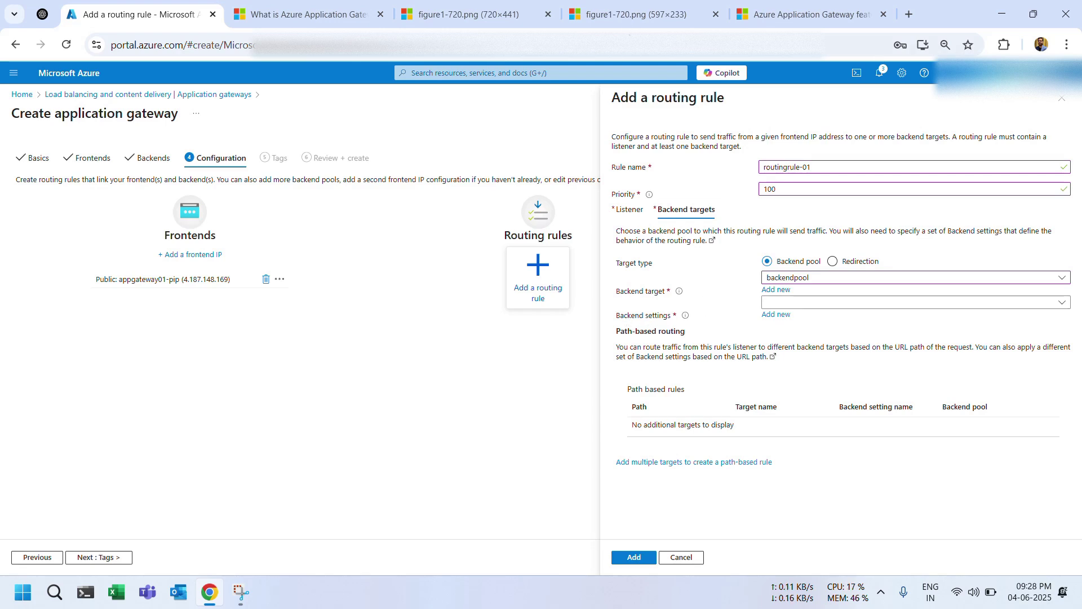
click(648, 14)
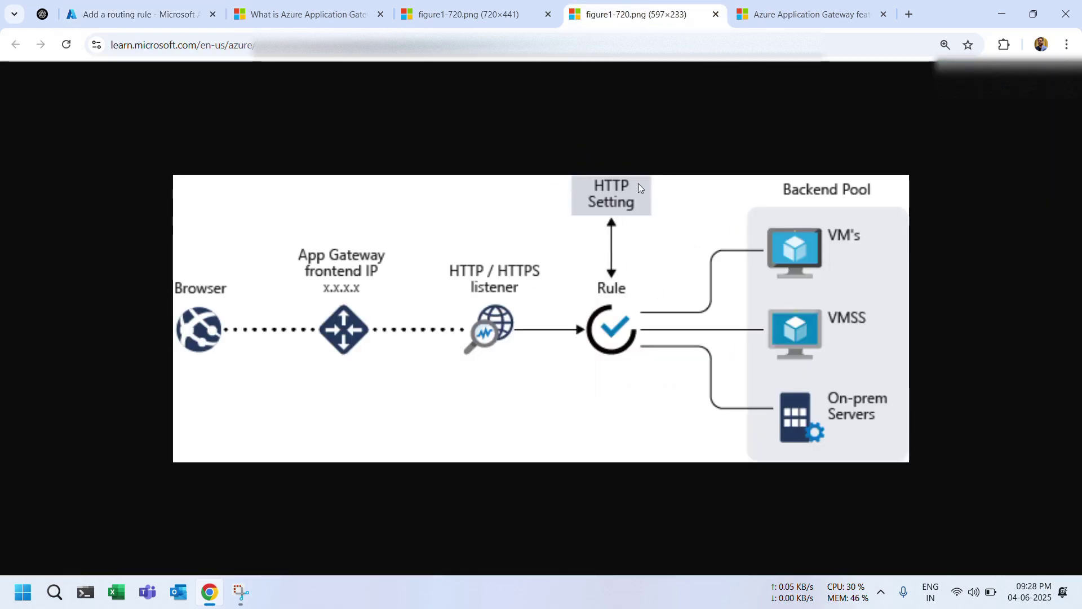
click(147, 17)
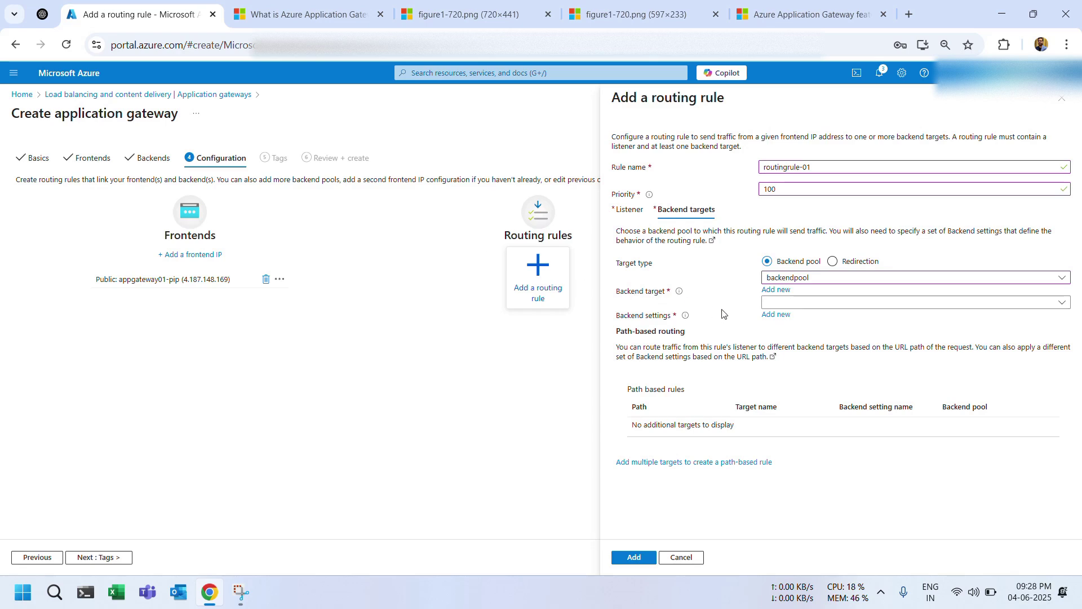
click(823, 302)
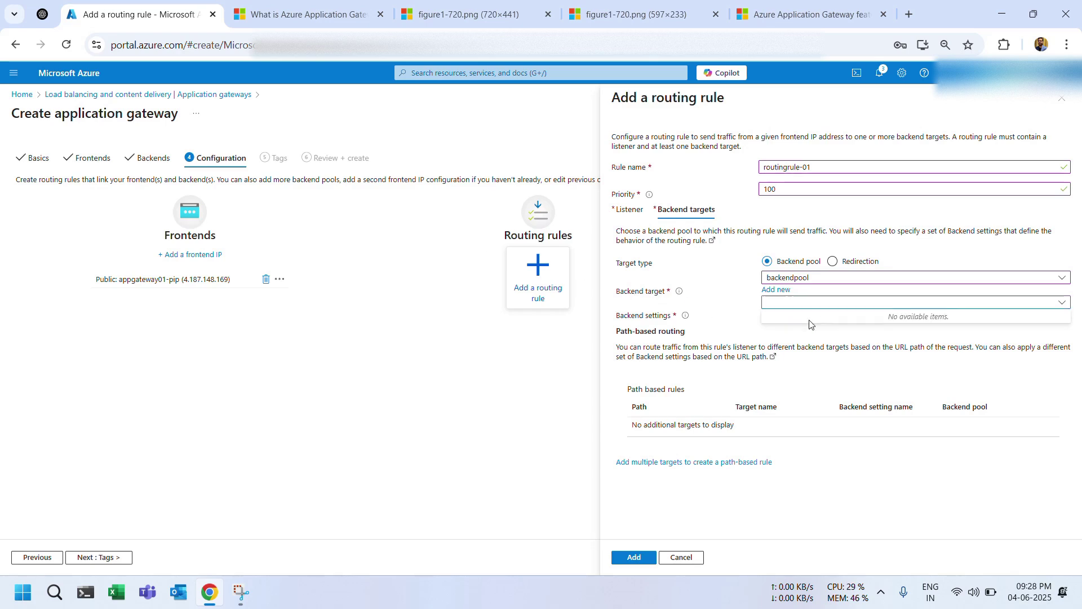
click(776, 314)
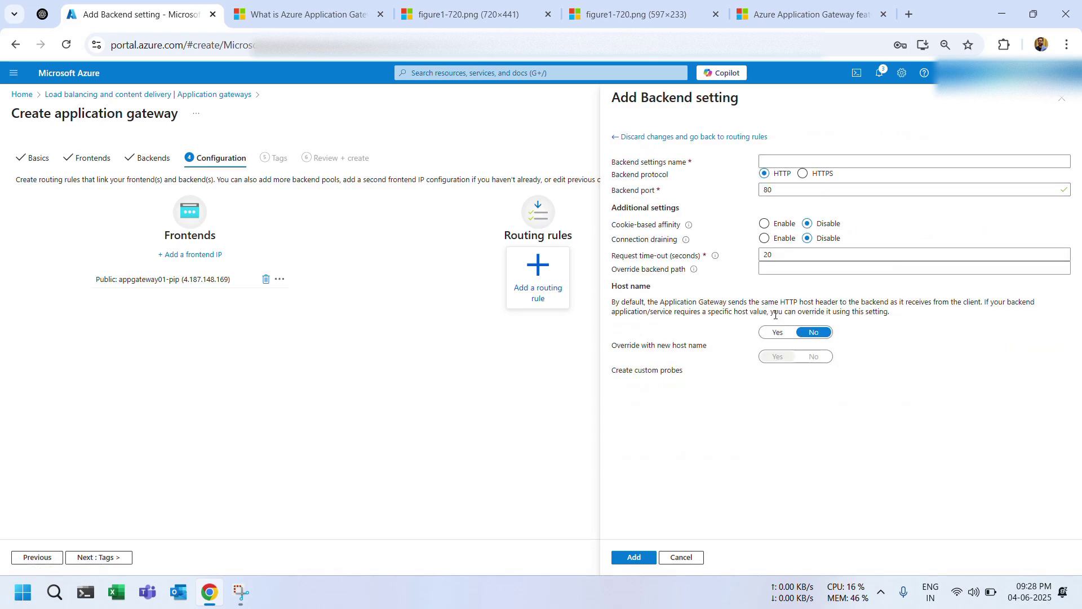
click(773, 163)
text(backendsettings)
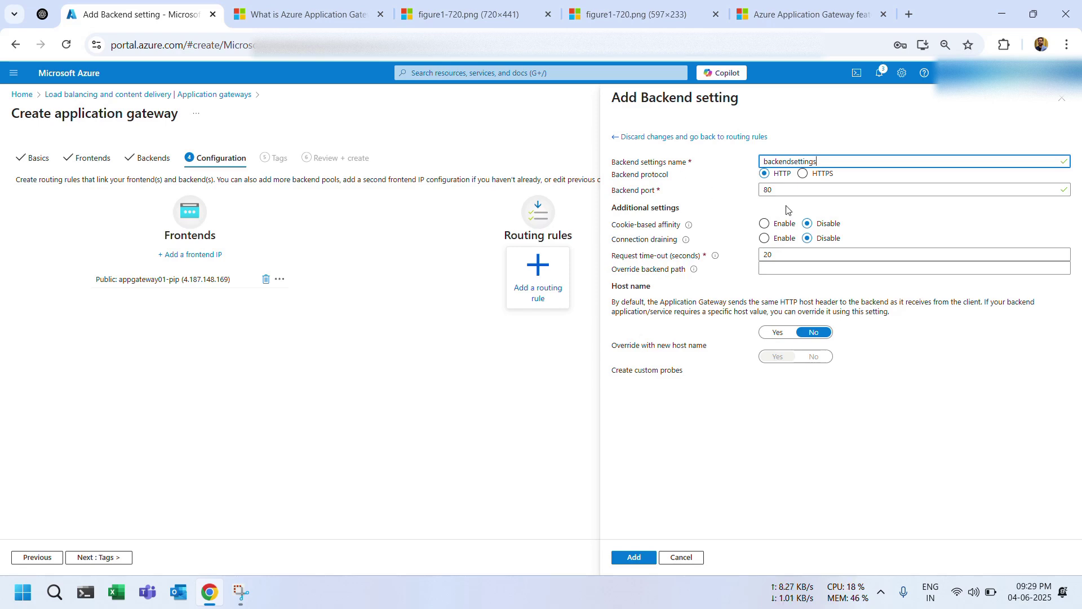
drag(776, 190, 699, 191)
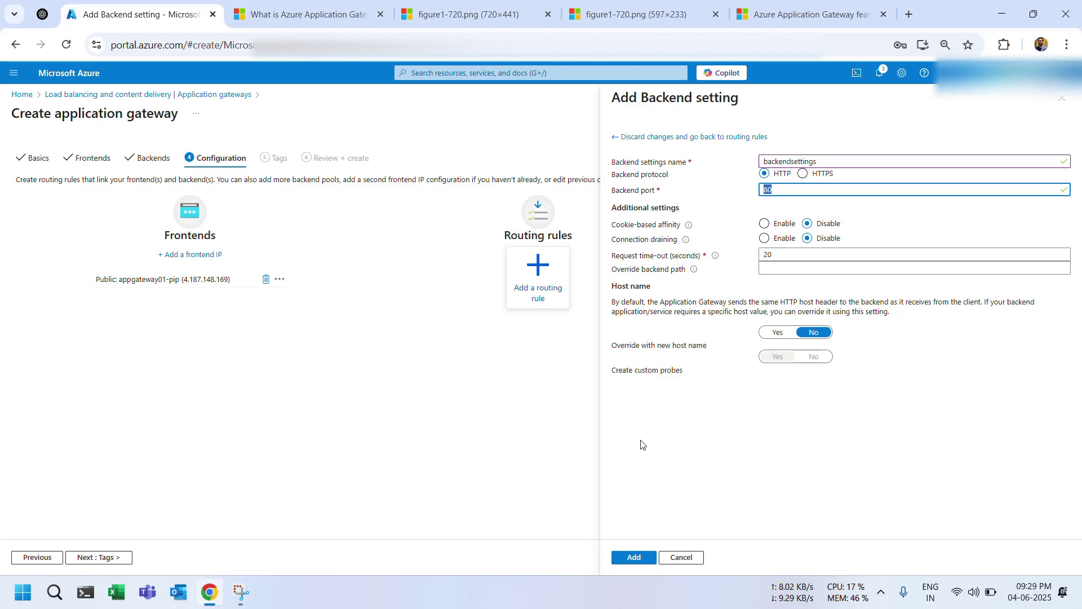
click(634, 557)
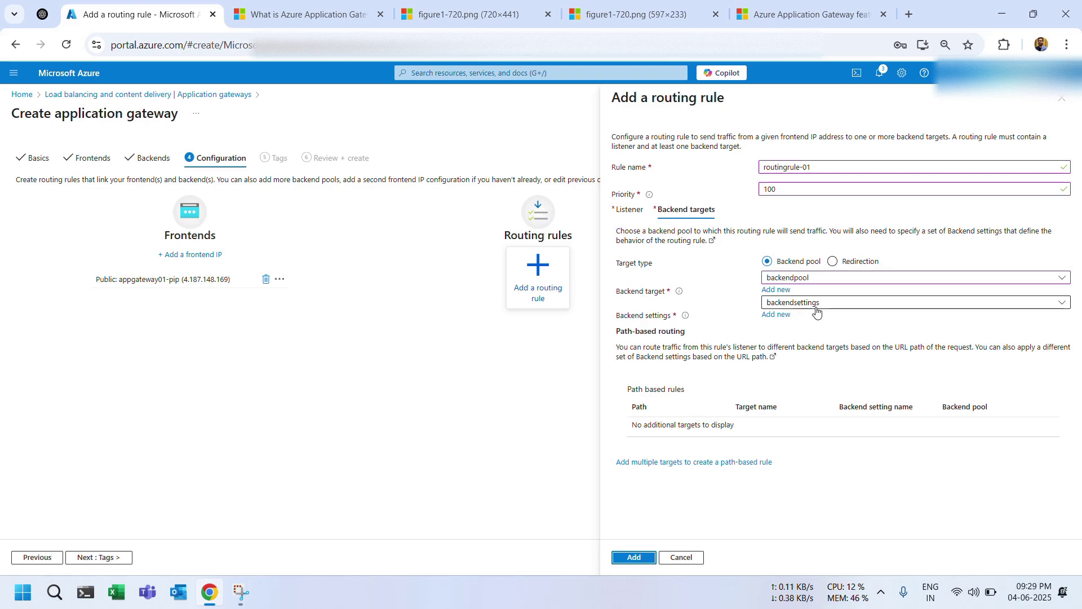
Check the listener settings against the traffic flow diagram and add routingrule-01 to the gateway configuration
click(628, 212)
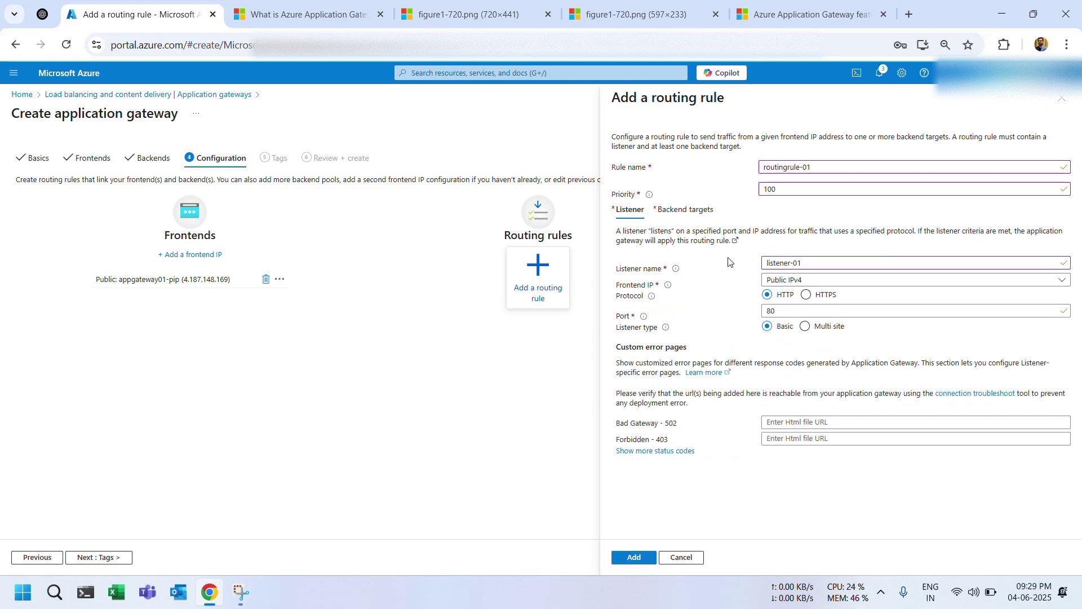
click(655, 20)
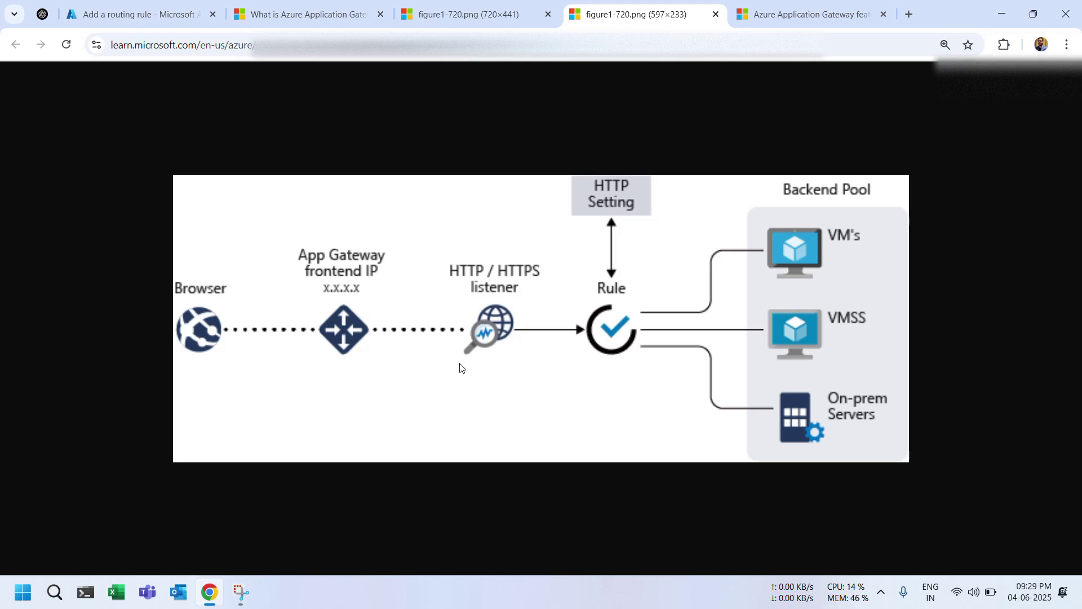
click(169, 18)
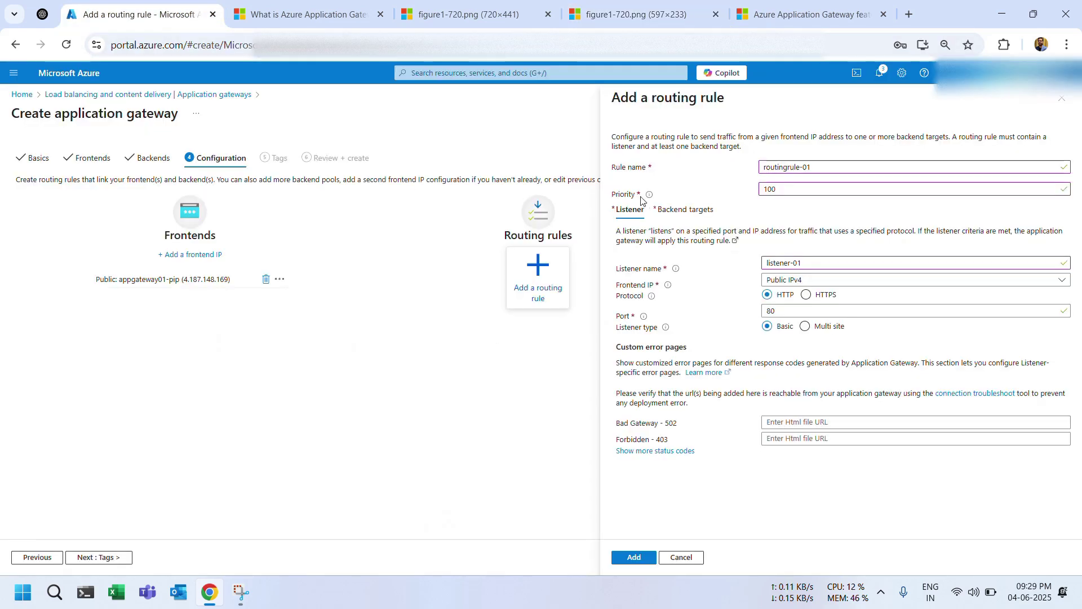
click(636, 14)
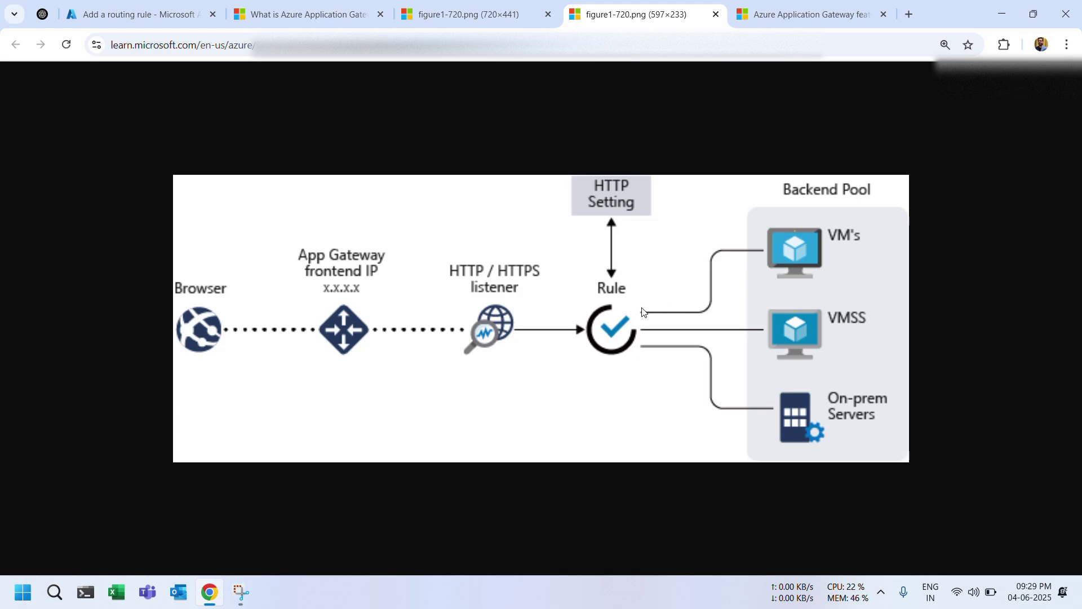
click(140, 15)
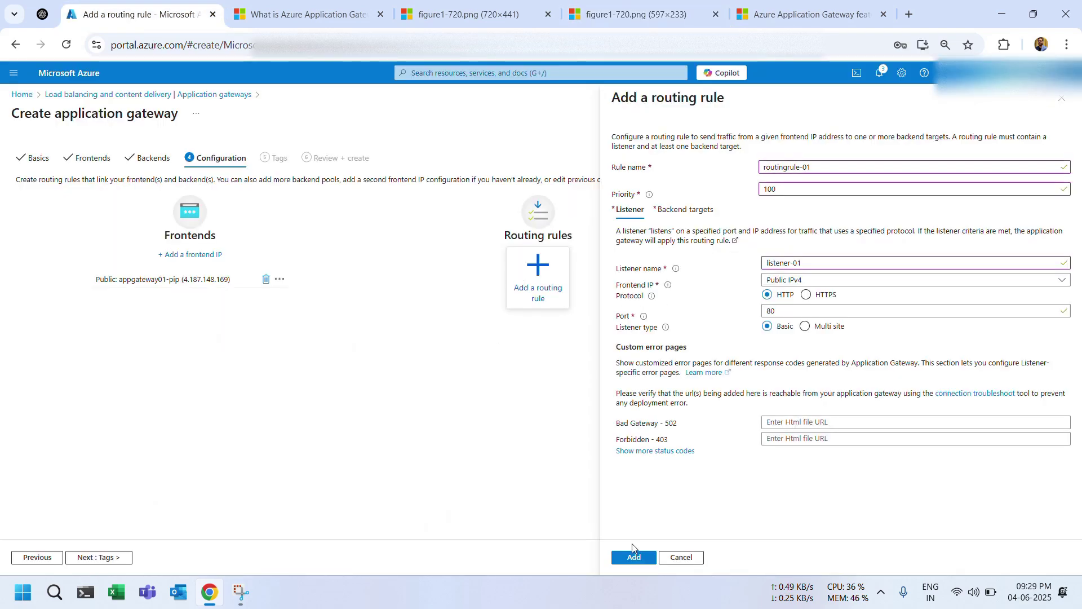
click(634, 558)
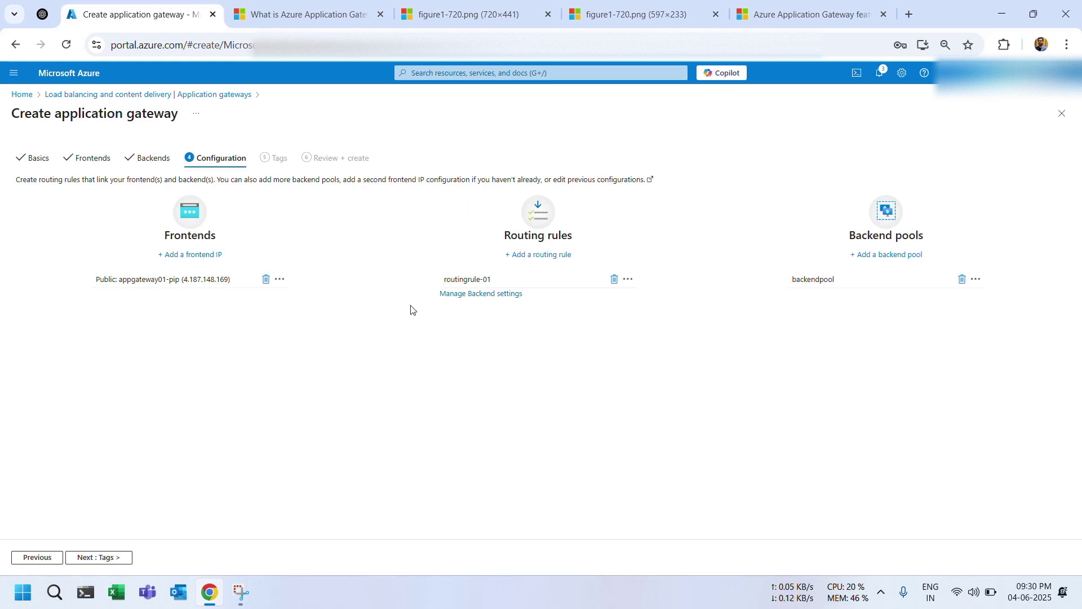
Leave the tags empty, create the application gateway from its review summary, and revisit the traffic flow diagram
click(111, 558)
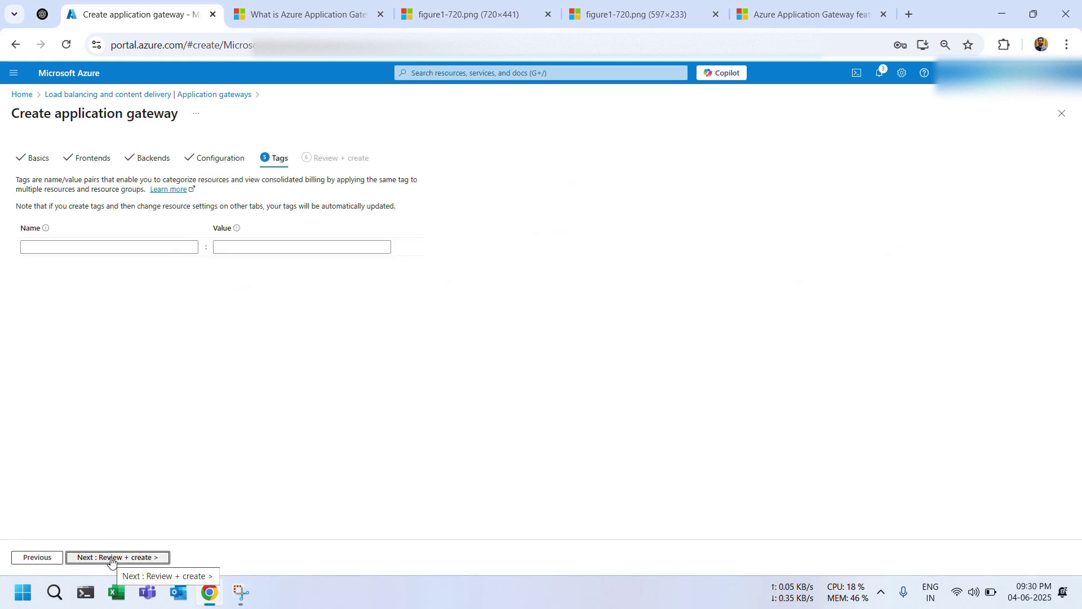
click(111, 558)
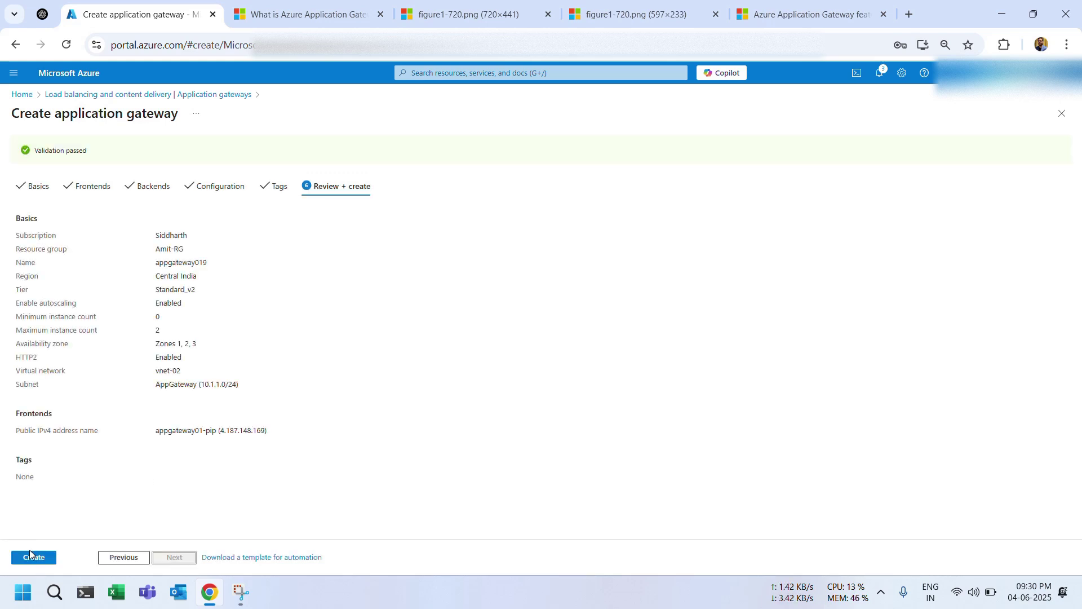
click(31, 557)
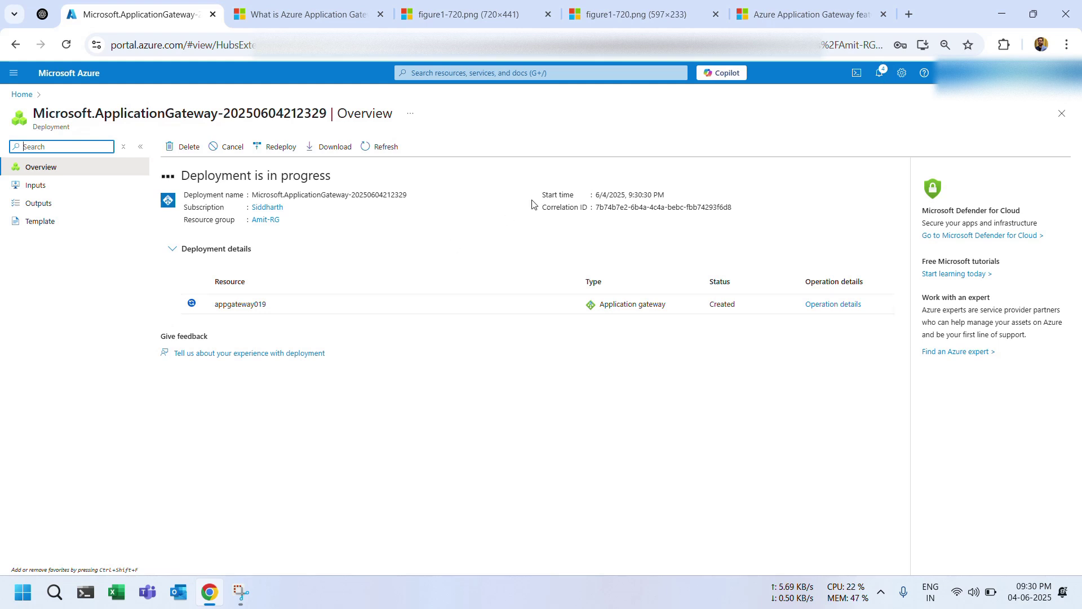
click(661, 16)
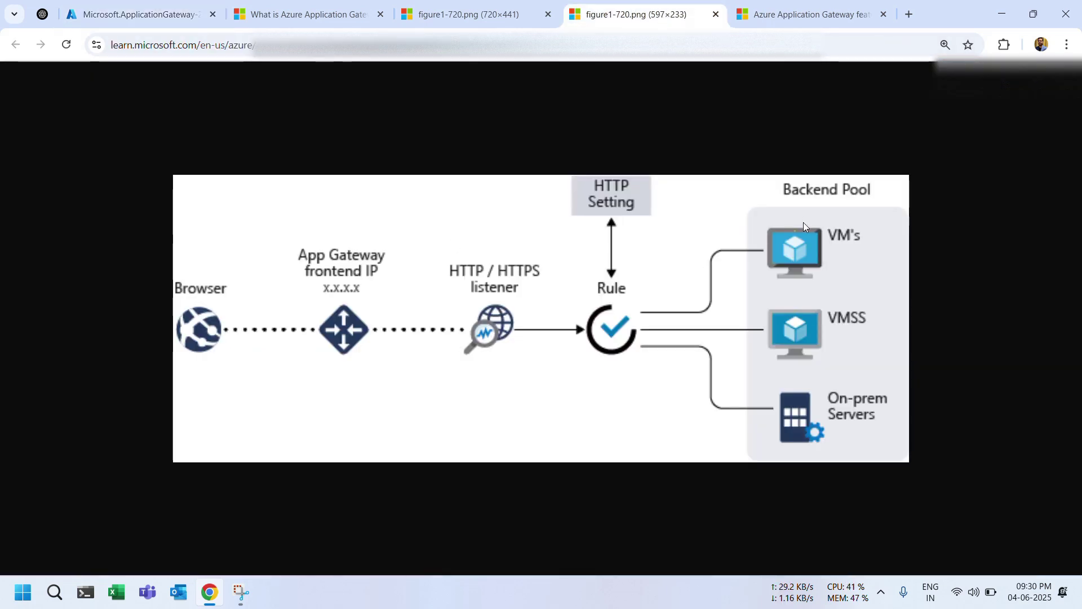
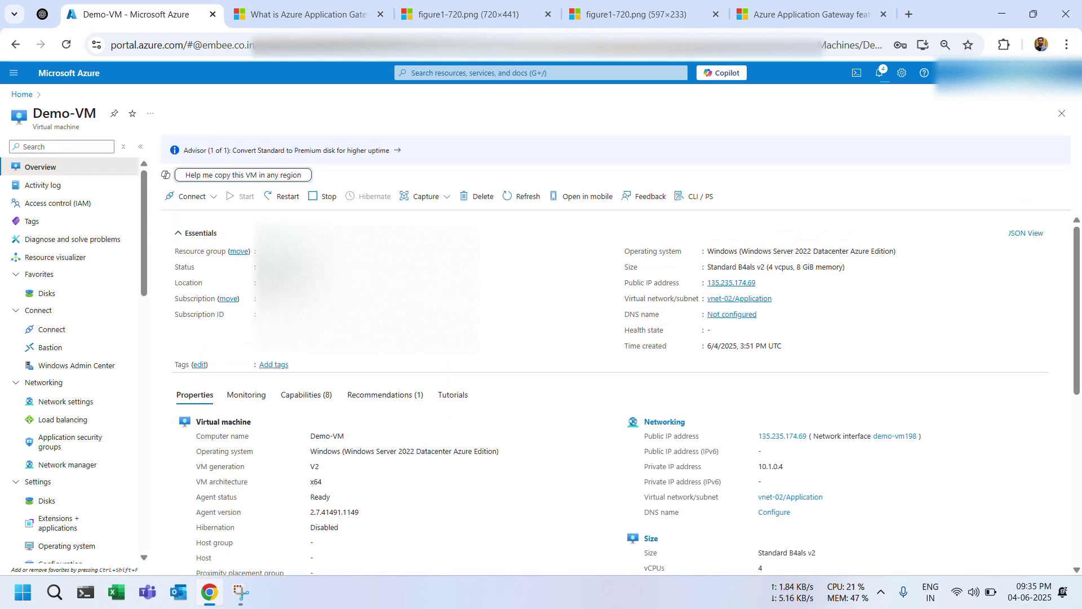
Copy Demo-VM's public IP address and start a Remote Desktop connection to 135.235.174.69
click(763, 284)
key(super+r)
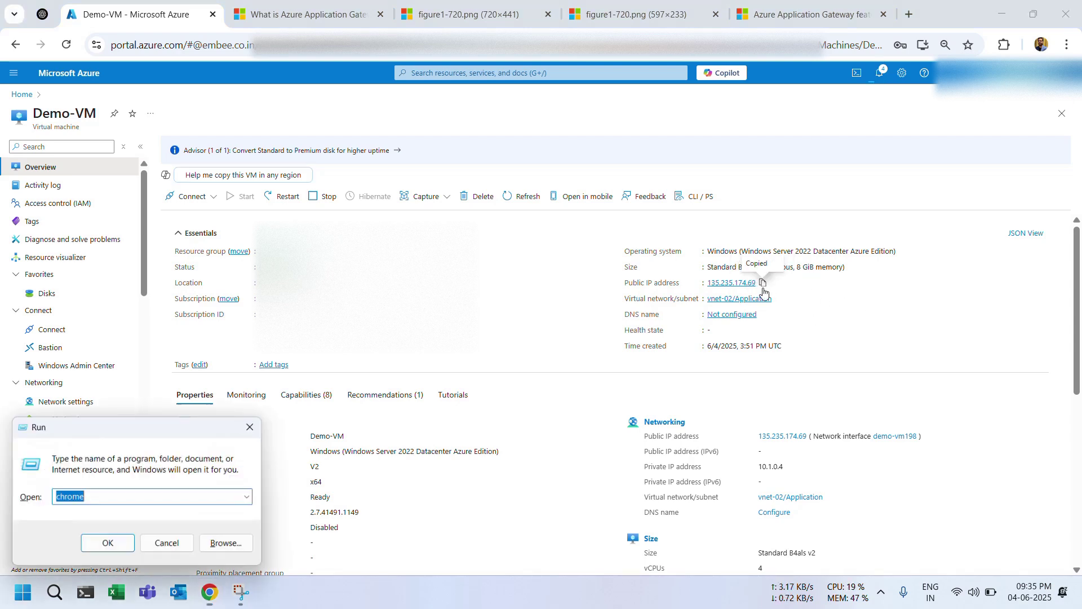
text(mstsc)
key(Return)
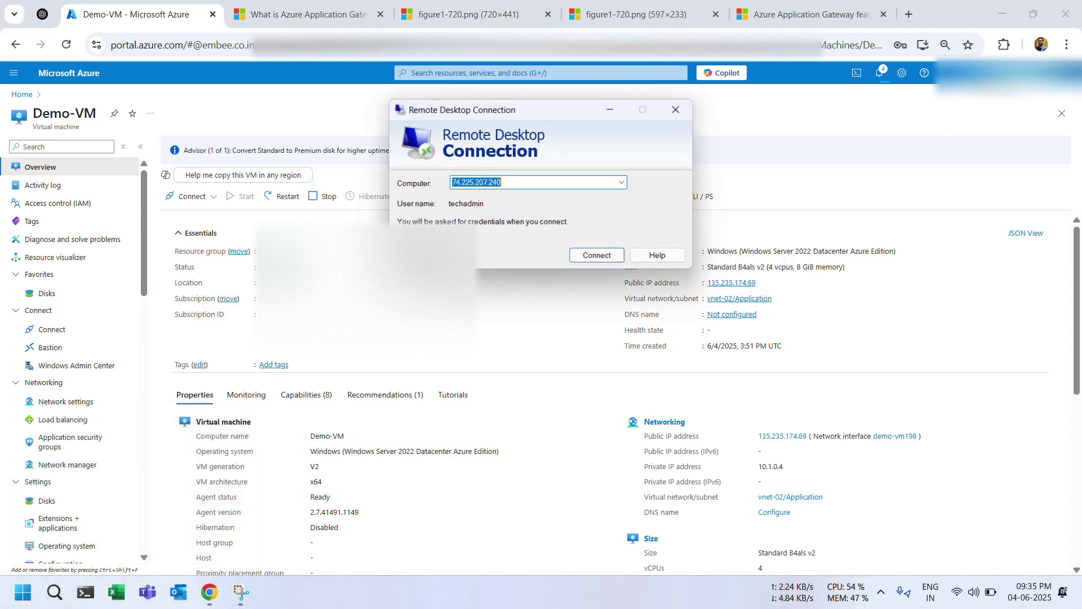
click(1002, 14)
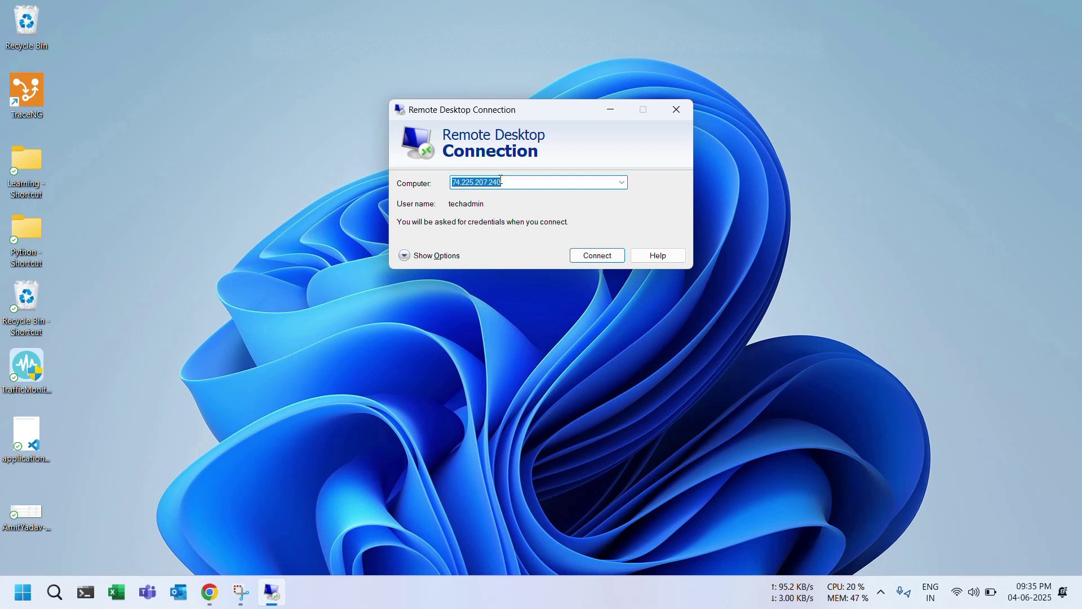
key(ctrl+v)
key(Return)
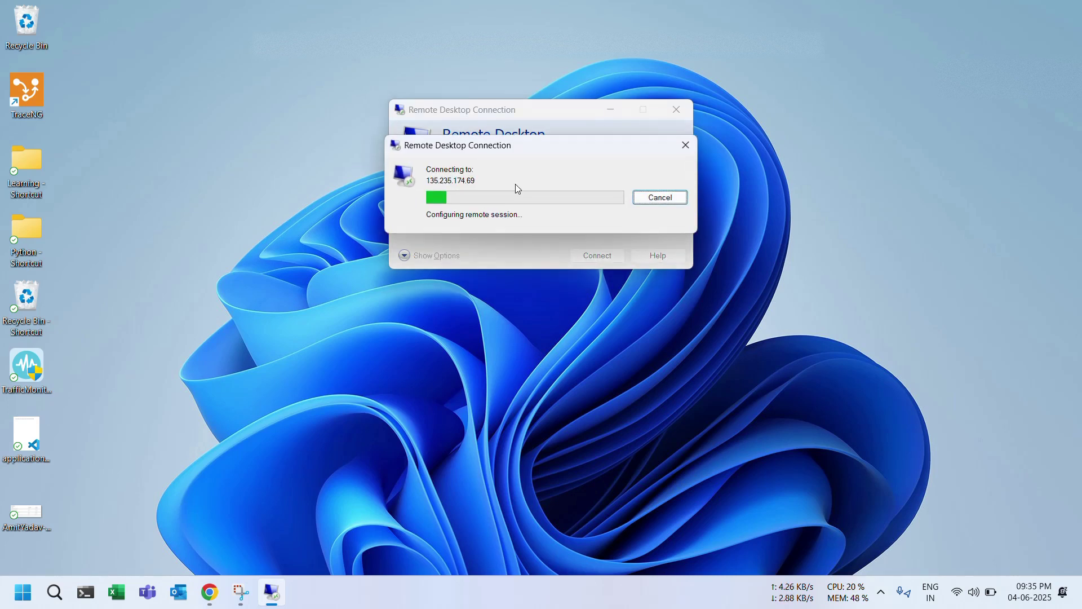
Sign in to Demo-VM with the account password despite the certificate errors, and dismiss Server Manager's Windows Admin Center notice
text(********)
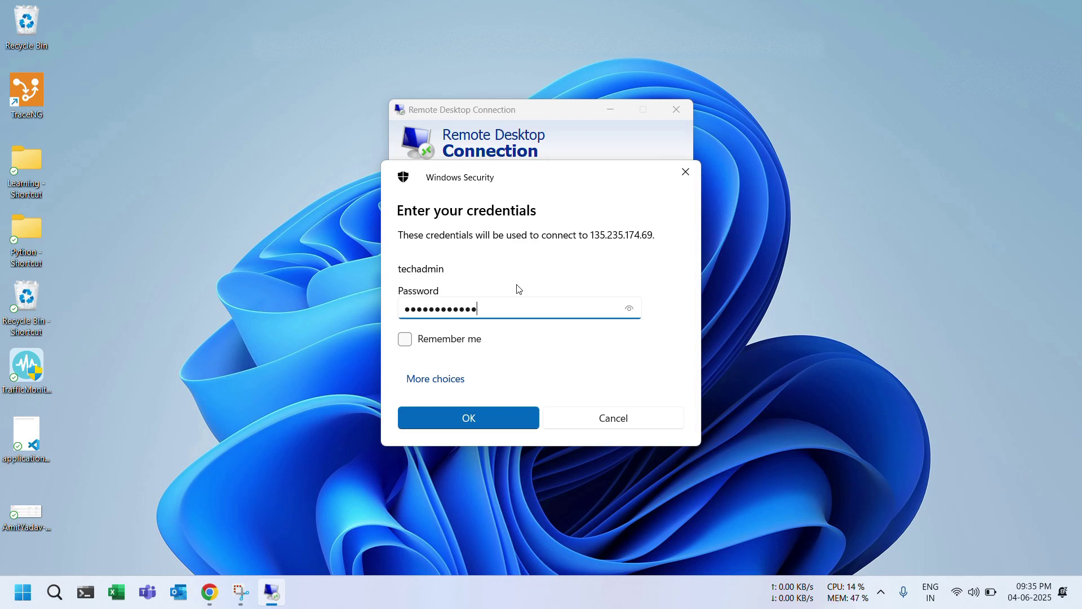
key(Return)
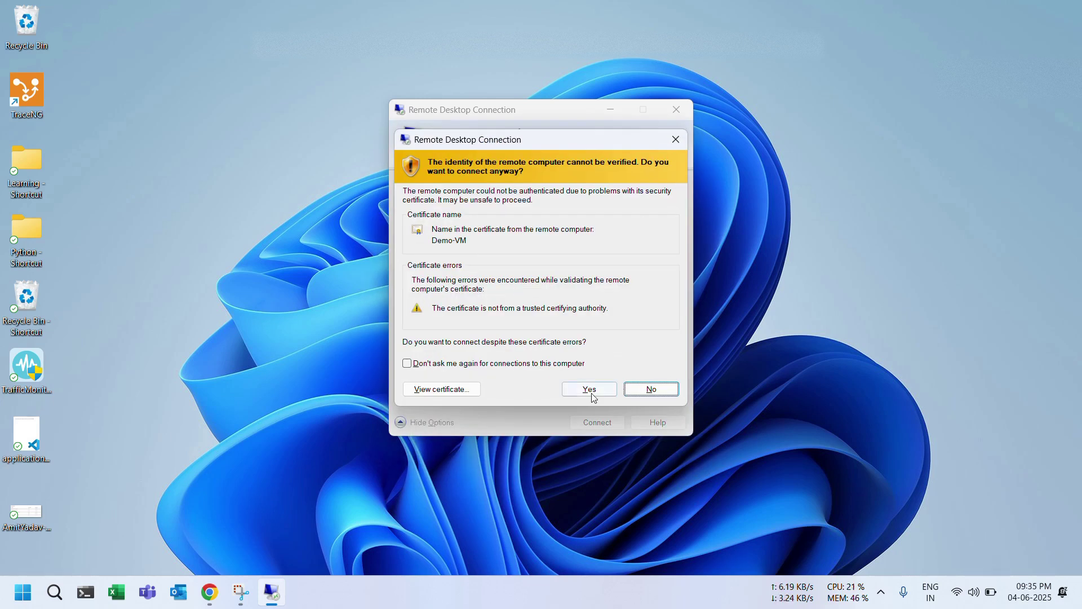
click(542, 366)
click(593, 392)
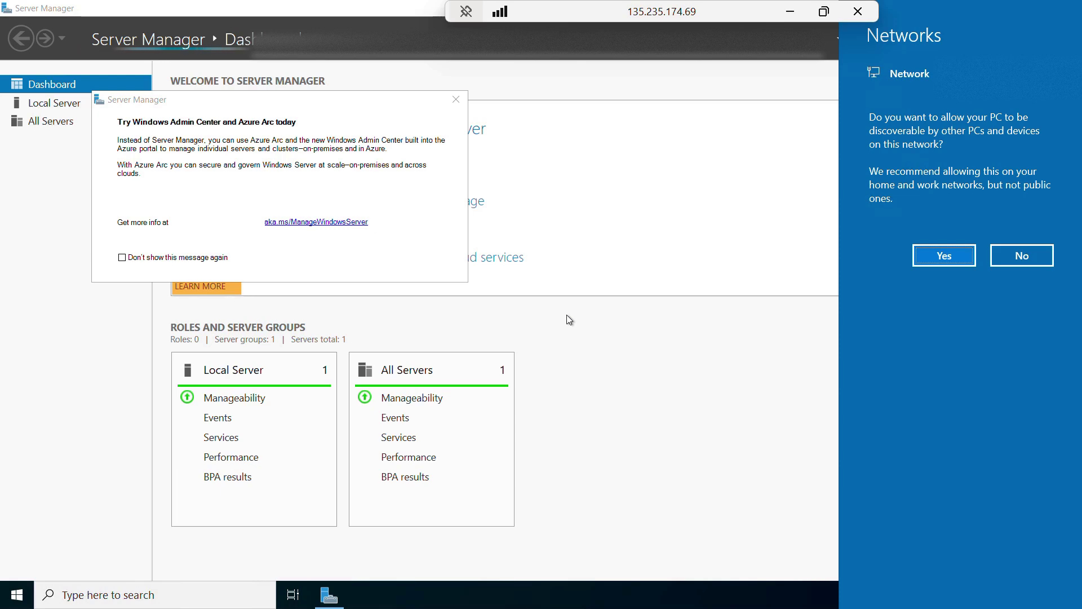
click(457, 101)
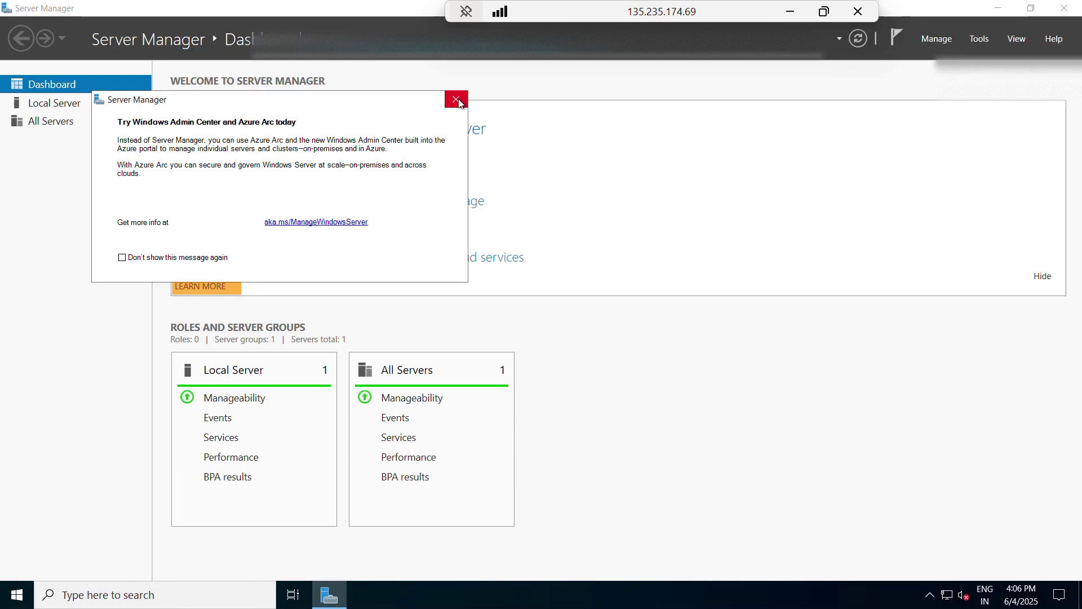
click(456, 100)
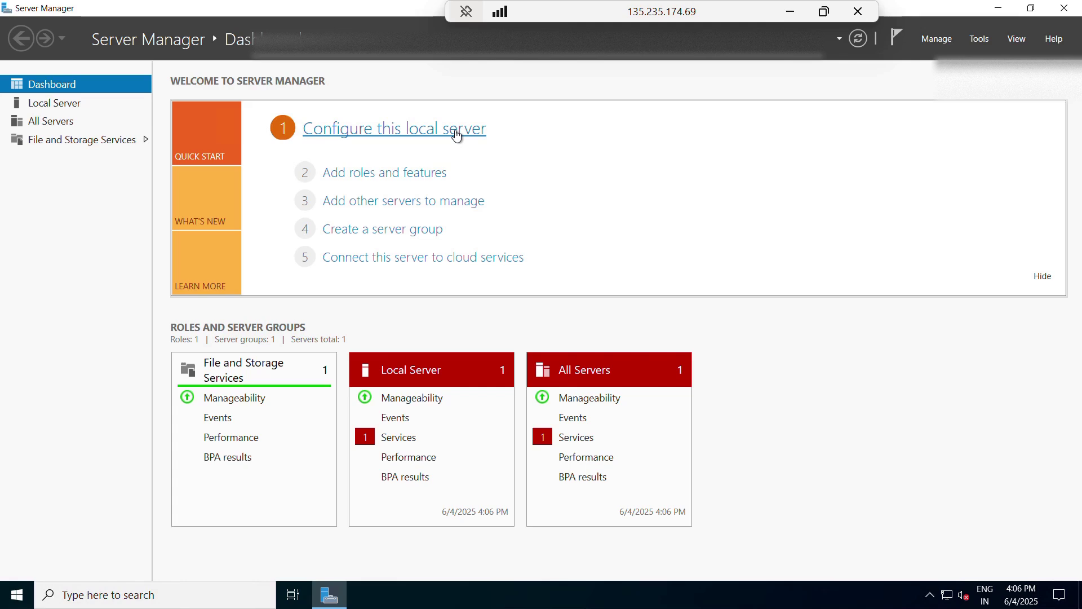
Start adding roles and features to Demo-VM from the server pool and select the Web Server (IIS) role with its required features
click(402, 179)
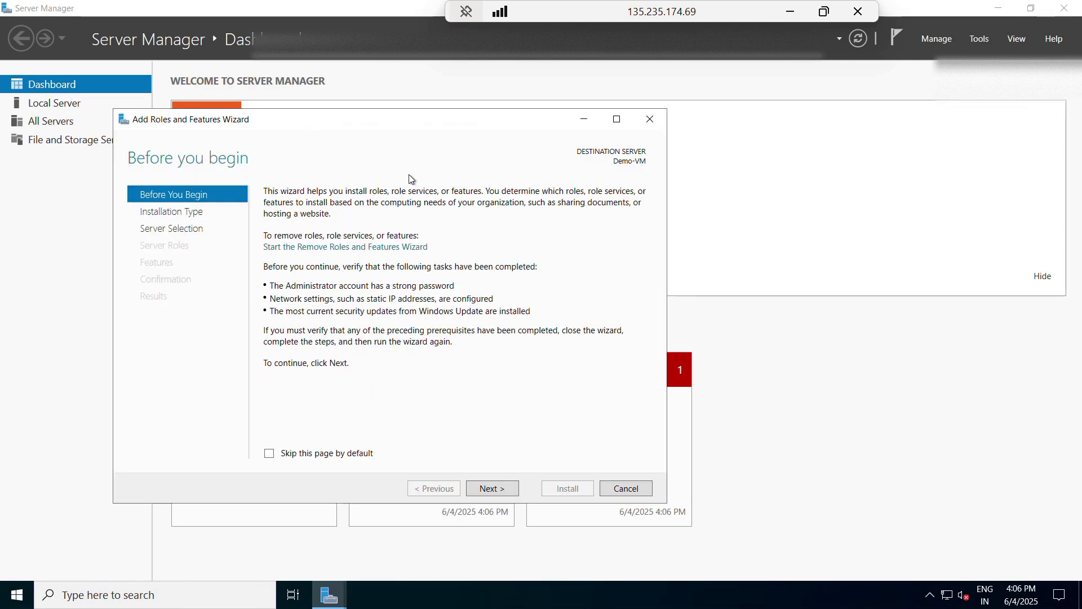
click(482, 488)
click(482, 488)
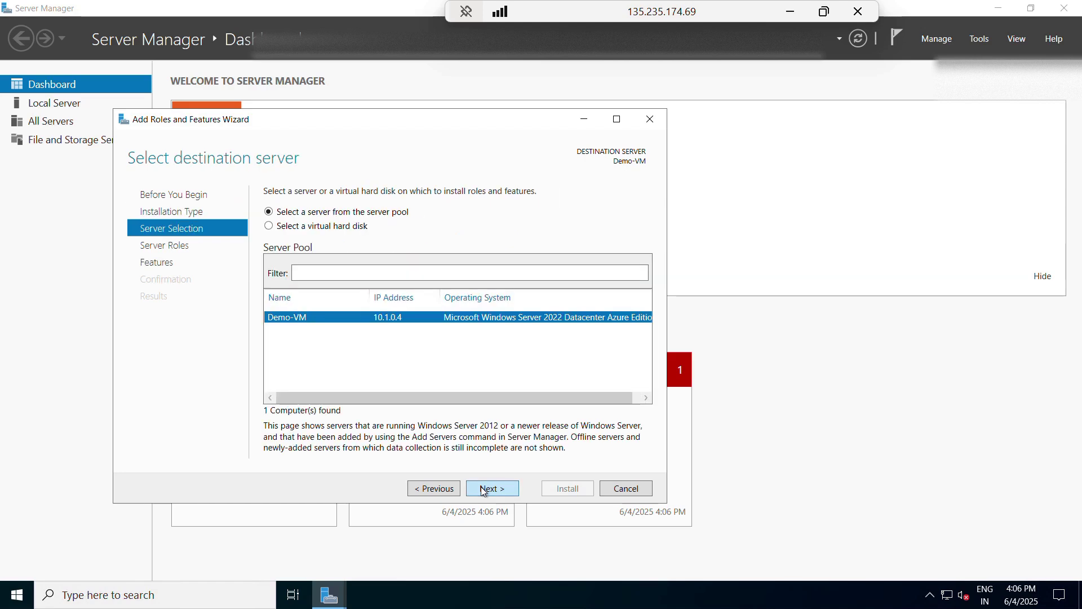
click(483, 488)
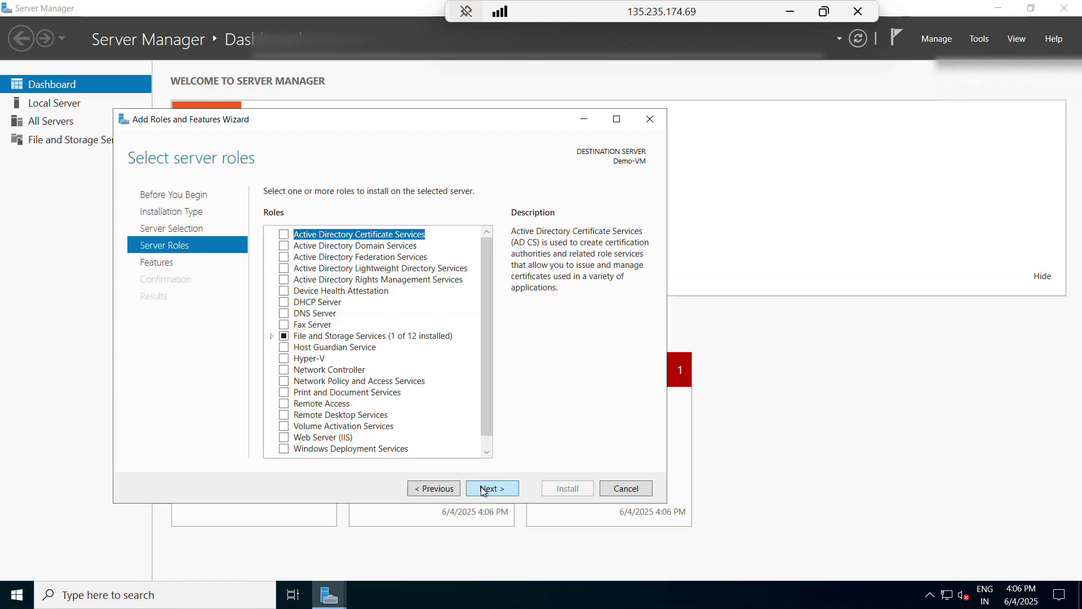
scroll(351, 406, down, 1)
click(284, 427)
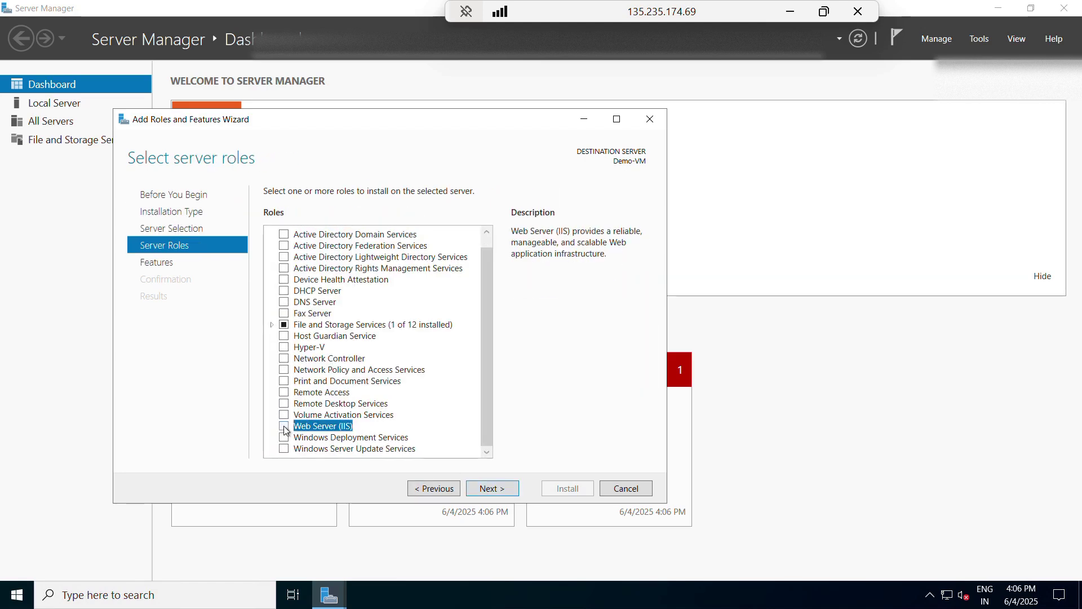
click(433, 423)
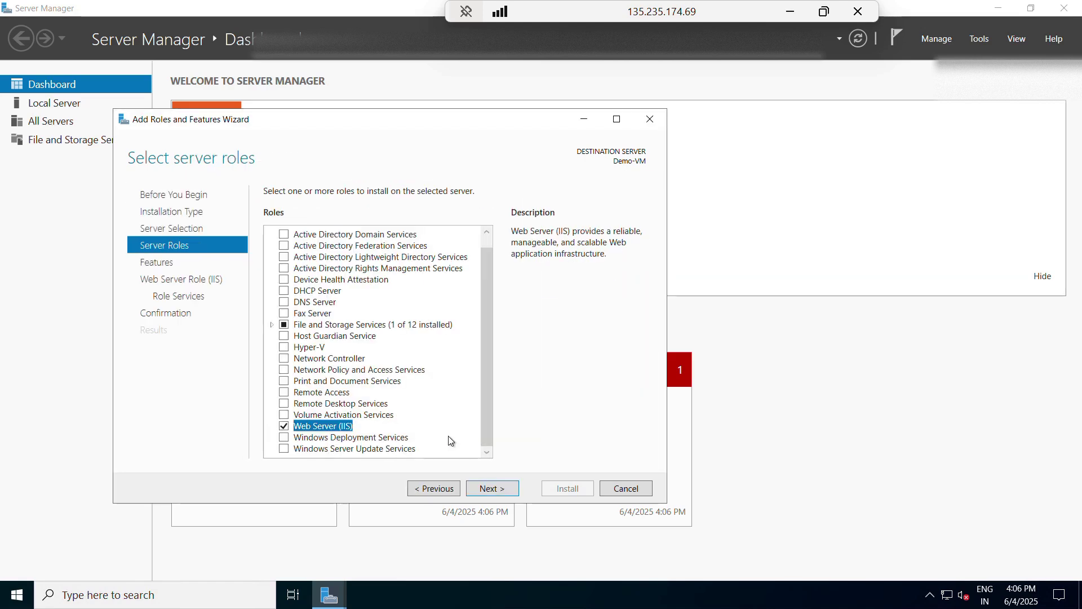
Keep the default features and role services, install Web Server (IIS) on Demo-VM, and close the wizard and Server Manager
click(492, 488)
click(492, 488)
click(492, 488)
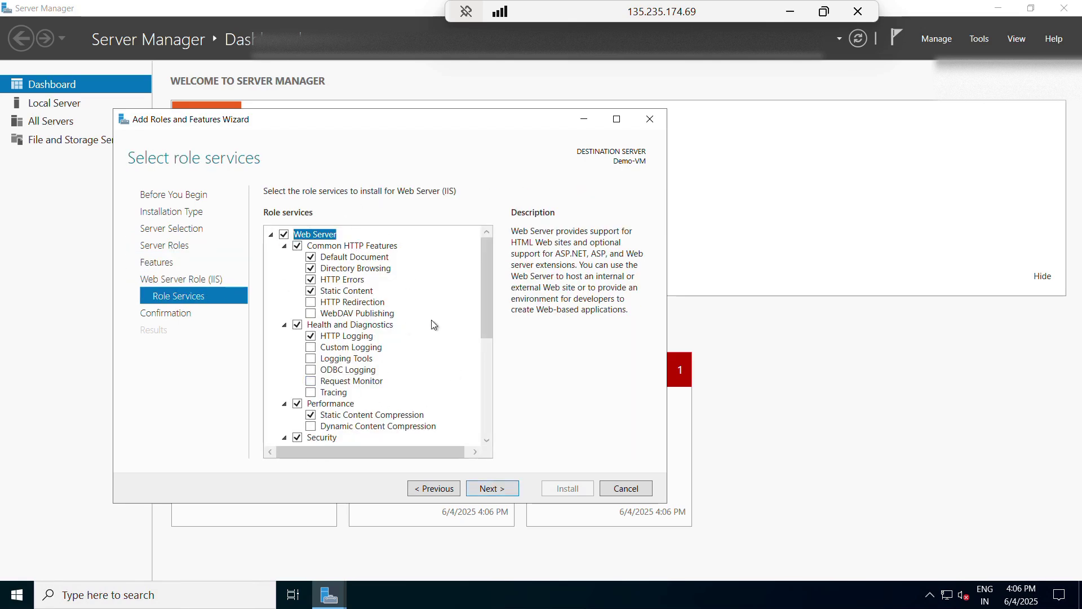
click(483, 488)
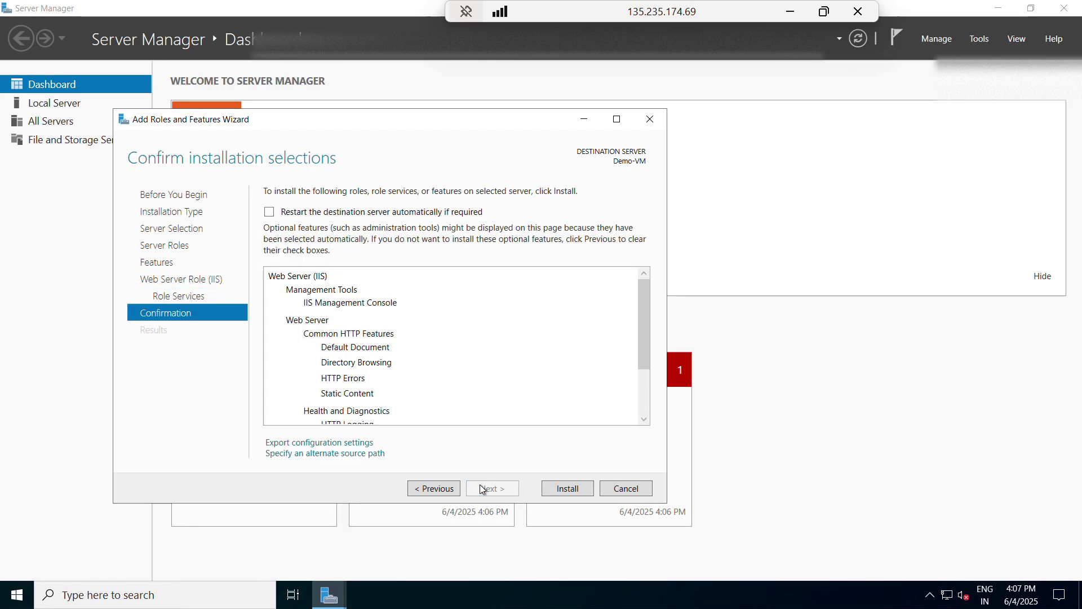
click(556, 488)
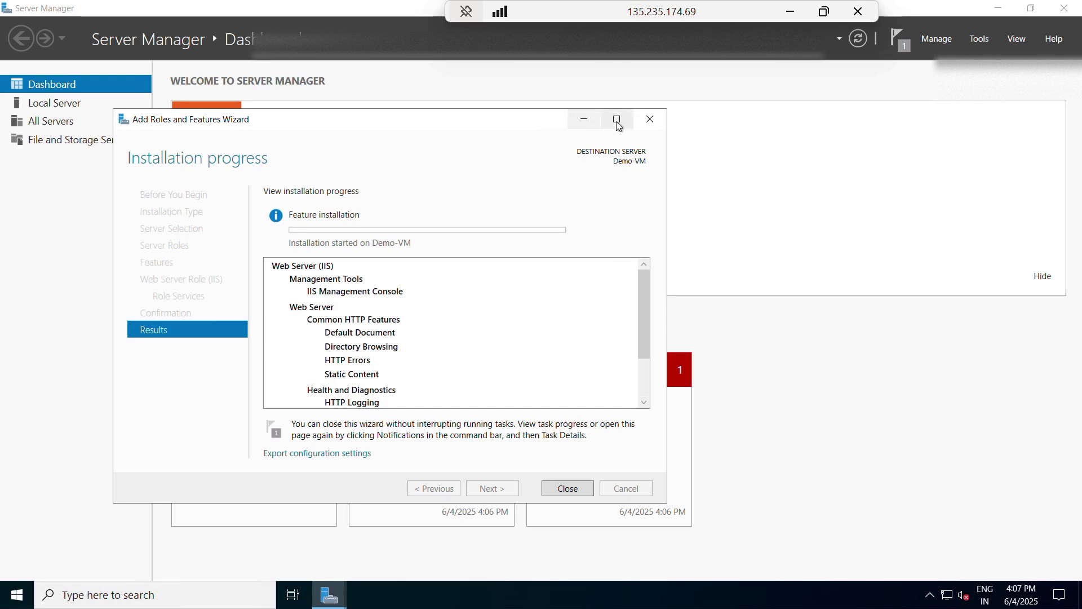
drag(523, 125, 681, 89)
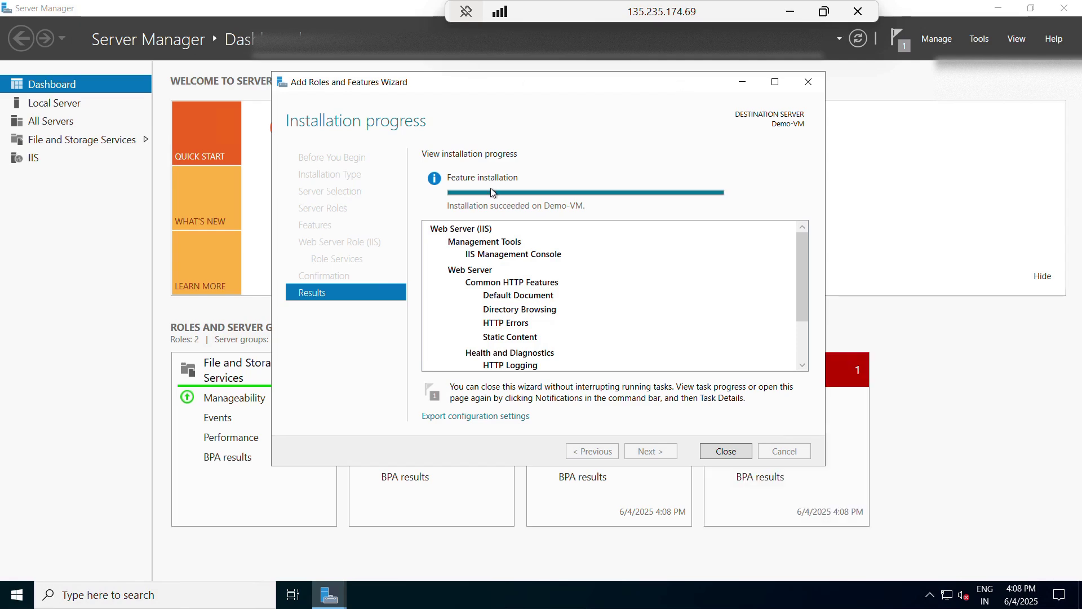
click(726, 451)
click(1062, 9)
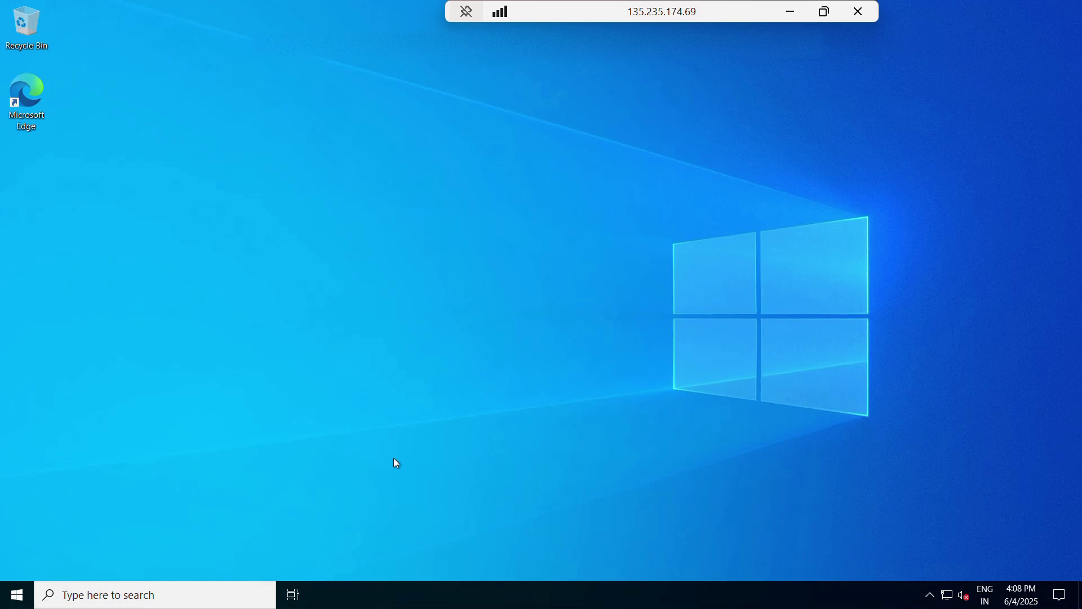
Open Internet Information Services (IIS) Manager from Windows Administrative Tools, close the tools folder and maximize the manager window
click(23, 593)
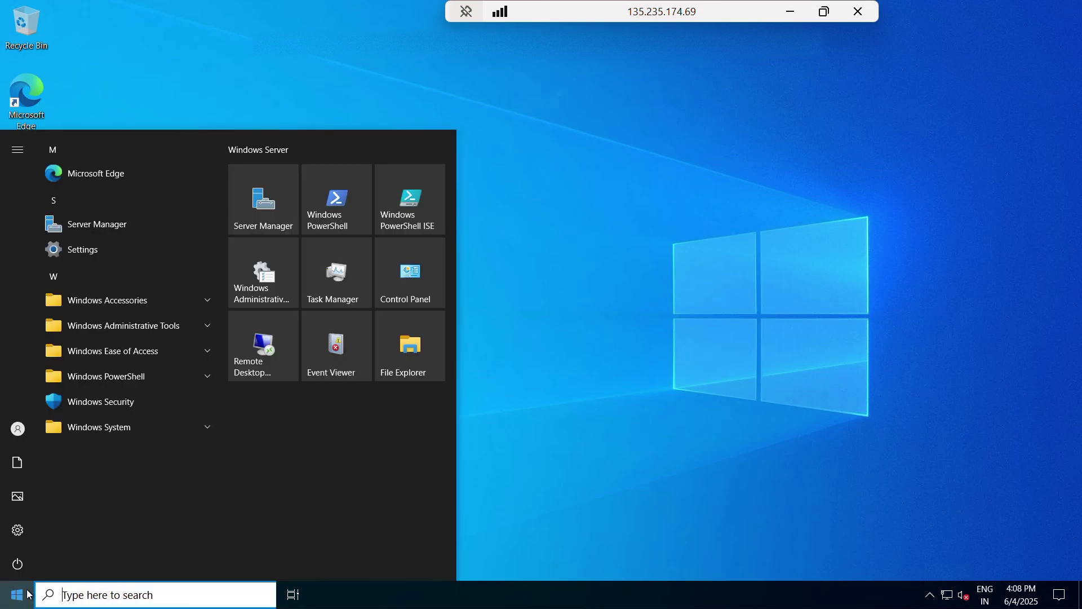
click(250, 285)
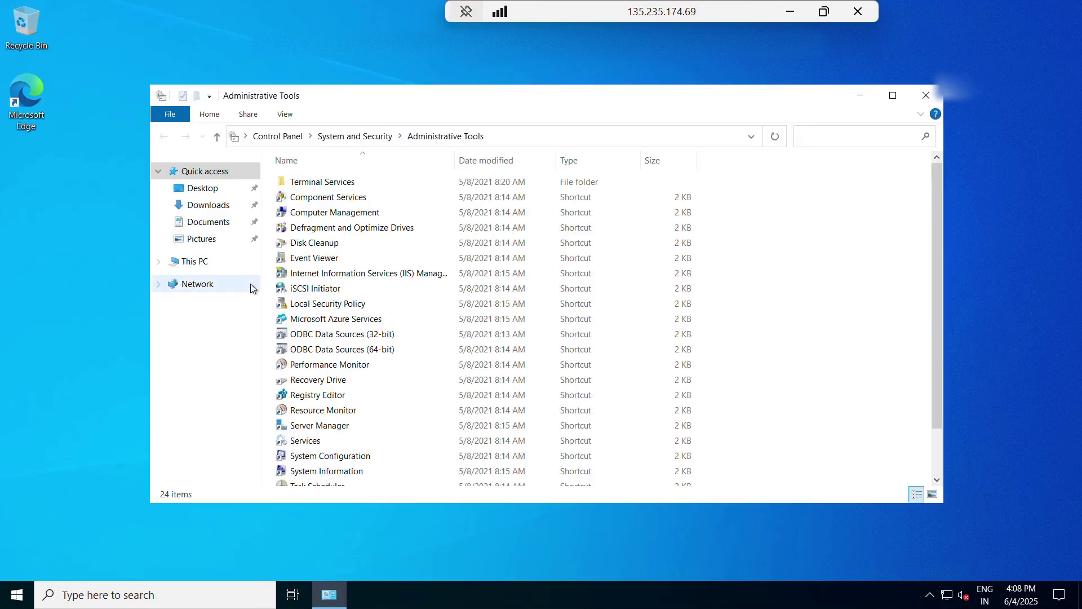
click(366, 276)
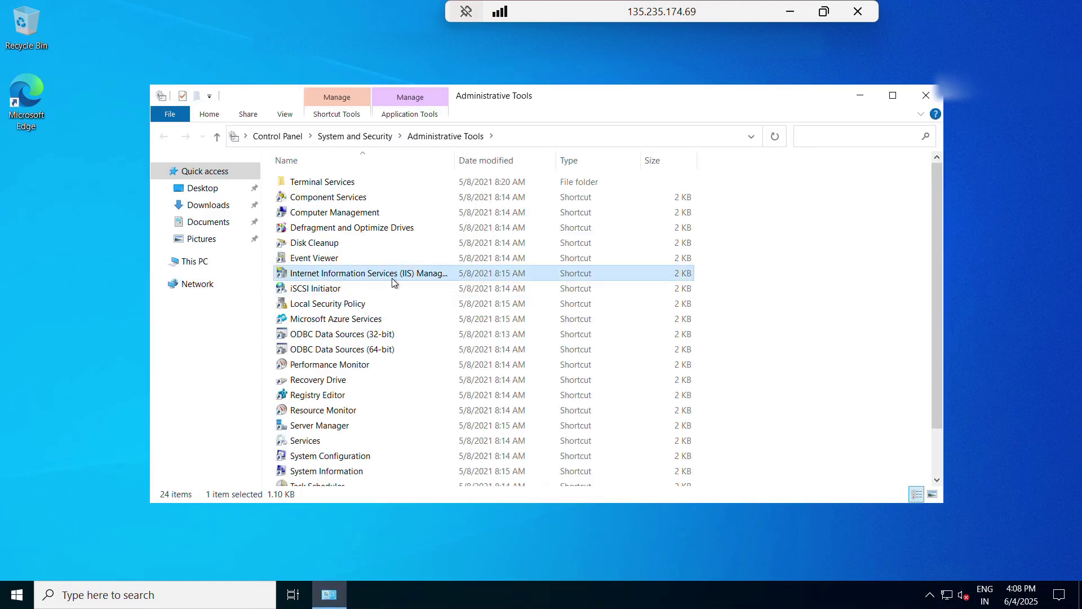
double_click(393, 282)
click(920, 100)
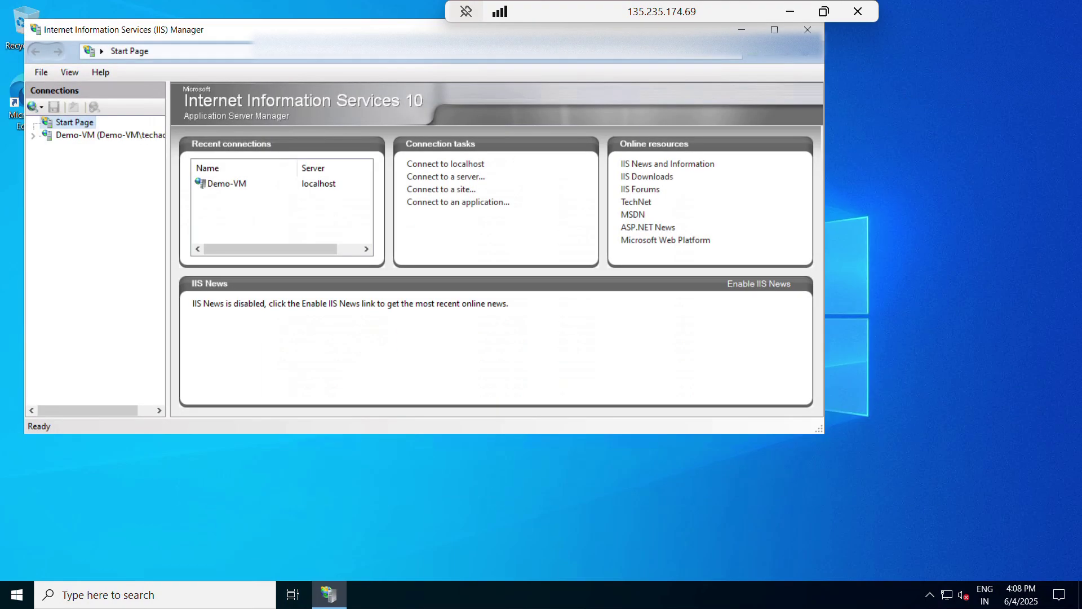
double_click(321, 29)
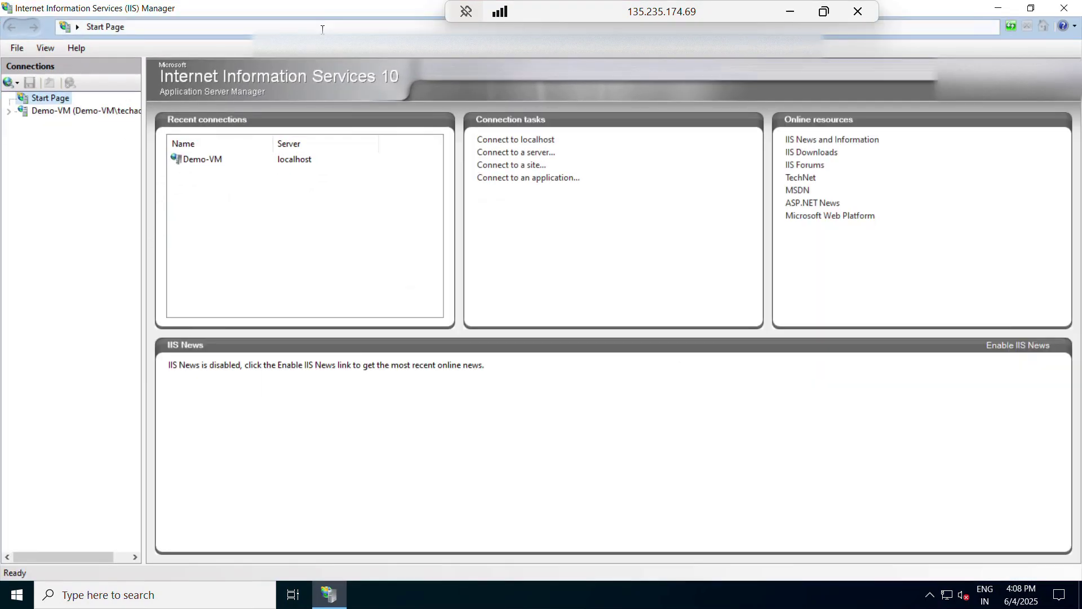
Browse Demo-VM's Default Web Site over HTTP on port 80, starting Microsoft Edge without signing in or importing data
click(46, 112)
click(54, 137)
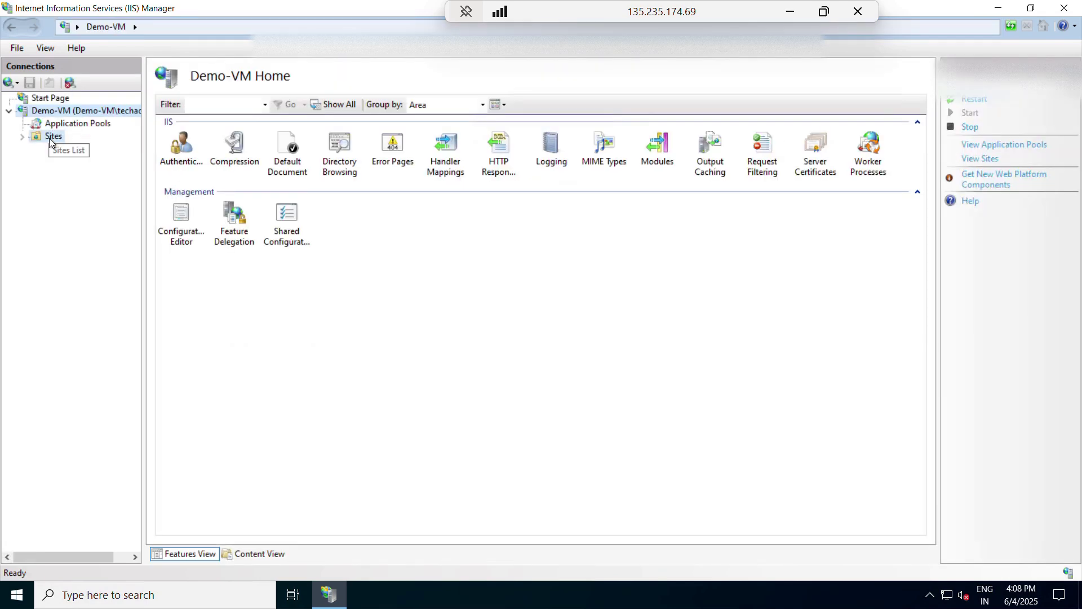
click(63, 148)
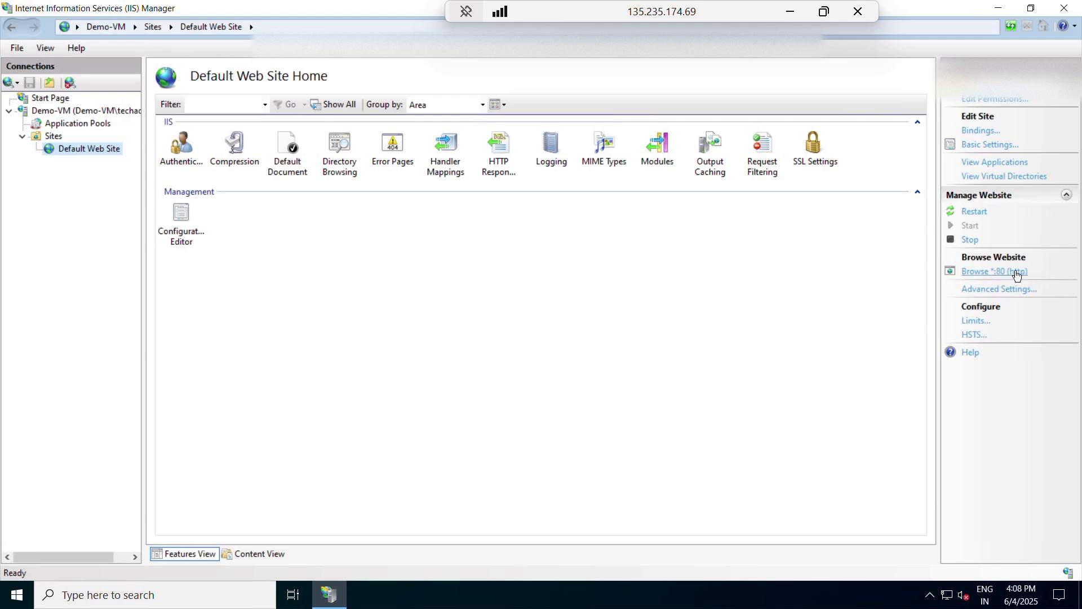
click(992, 274)
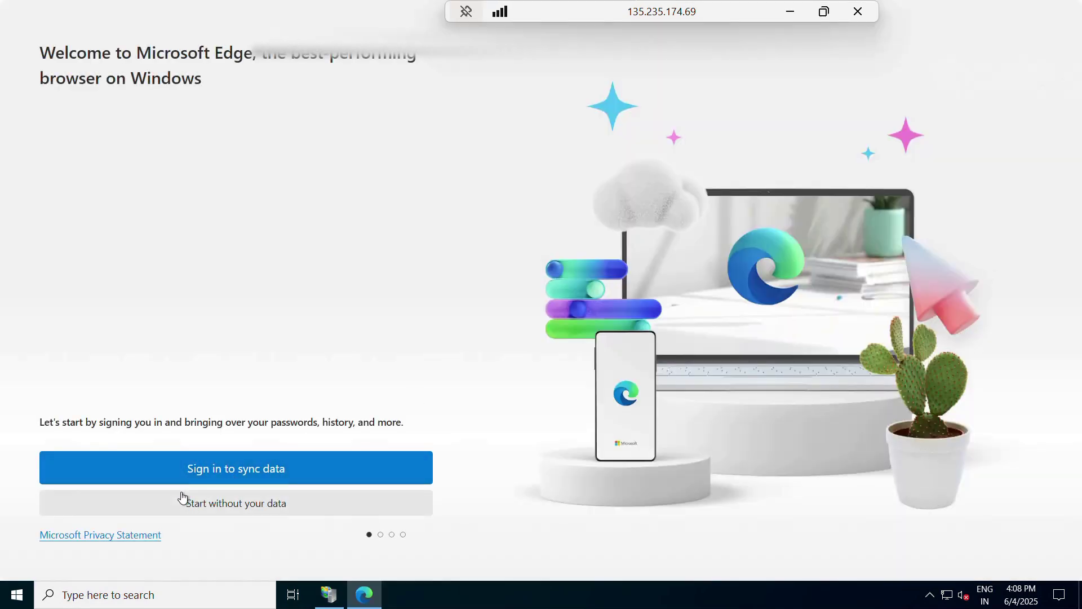
click(182, 497)
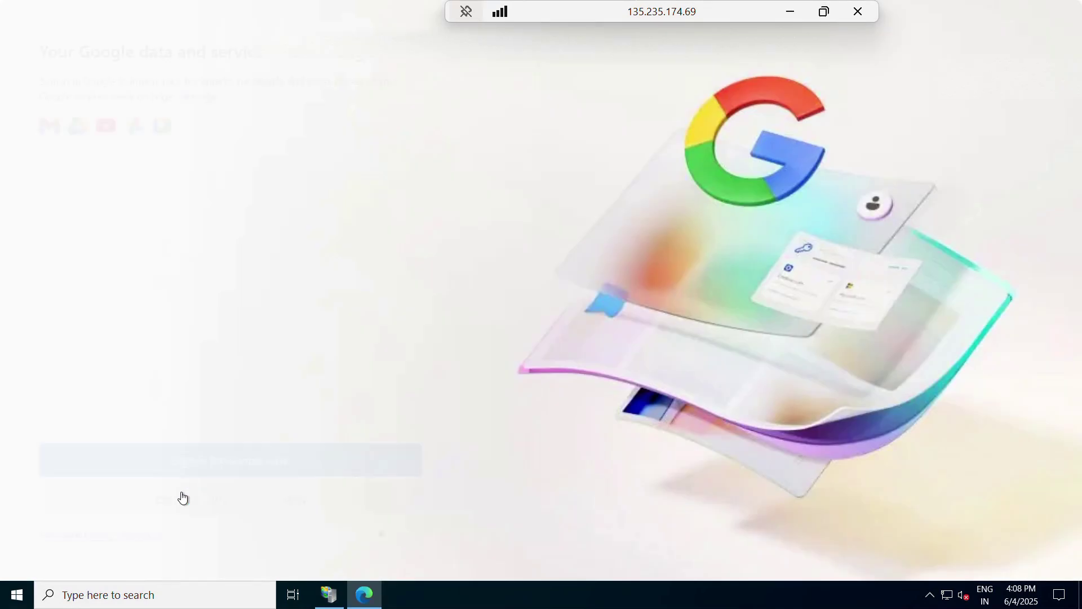
click(181, 499)
click(133, 507)
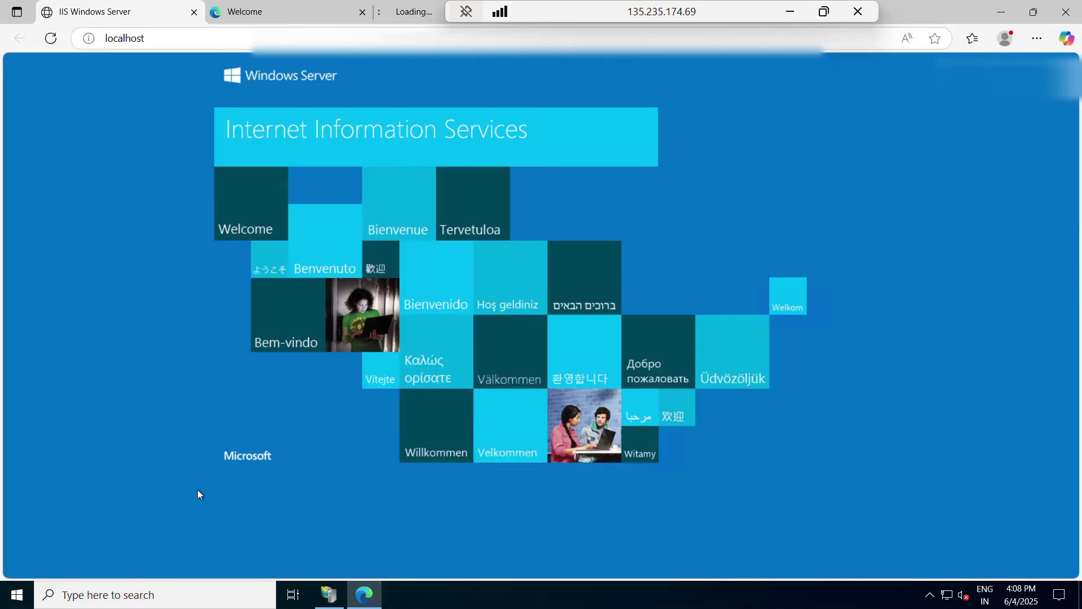
Close the extra welcome tabs and the browser, and browse the Default Web Site on port 80 again to check its localhost address
click(363, 12)
click(363, 12)
click(1065, 12)
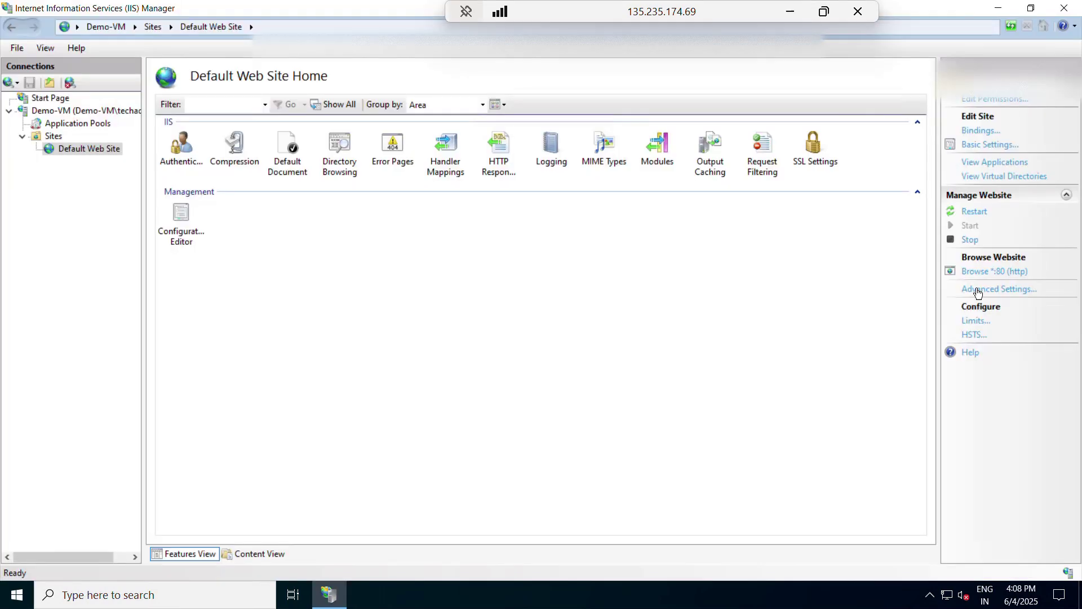
click(987, 276)
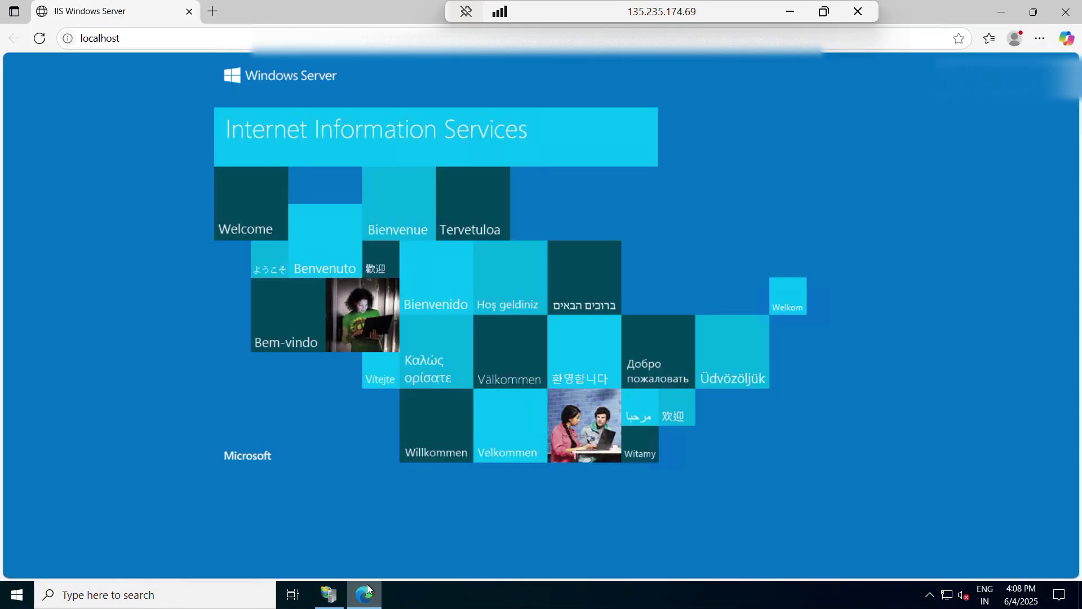
click(128, 40)
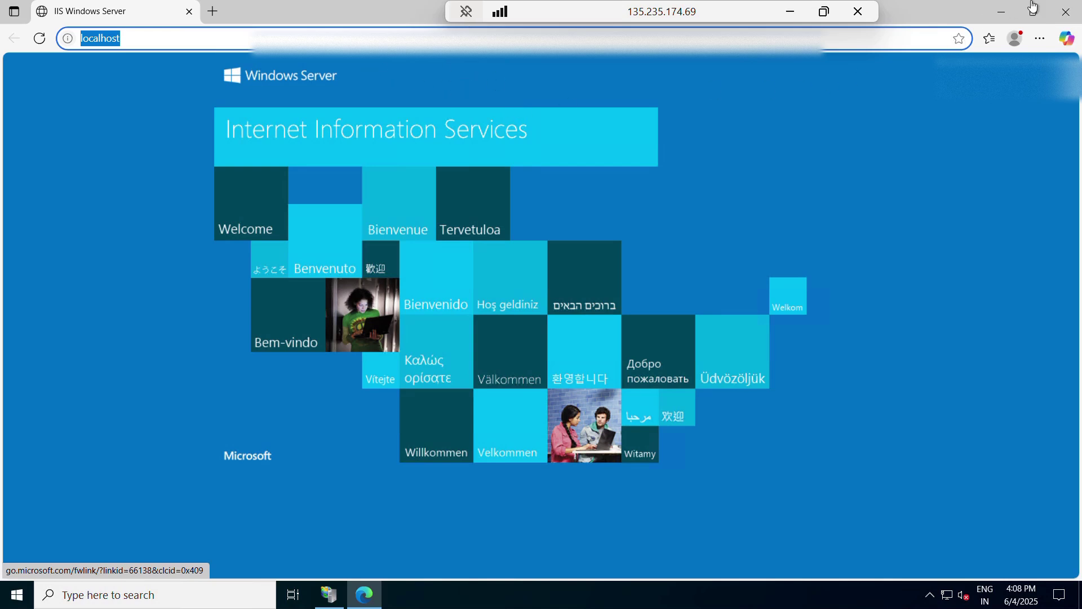
Minimize the remote session, switch to the Azure portal in Chrome, check the deployment notifications and reopen appgateway019 from the application gateways list
click(797, 13)
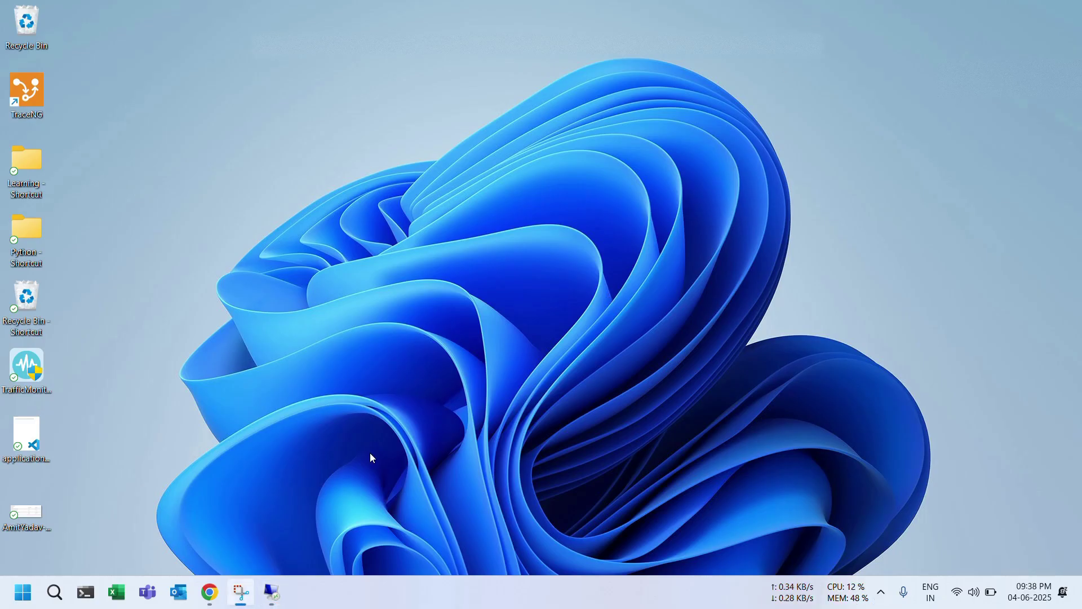
click(217, 598)
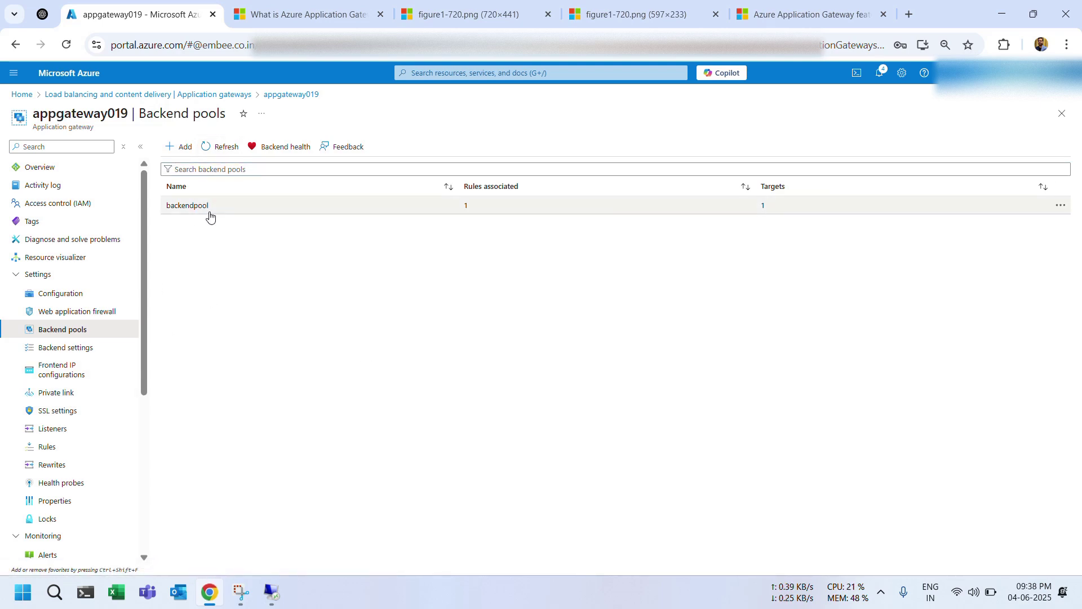
click(53, 171)
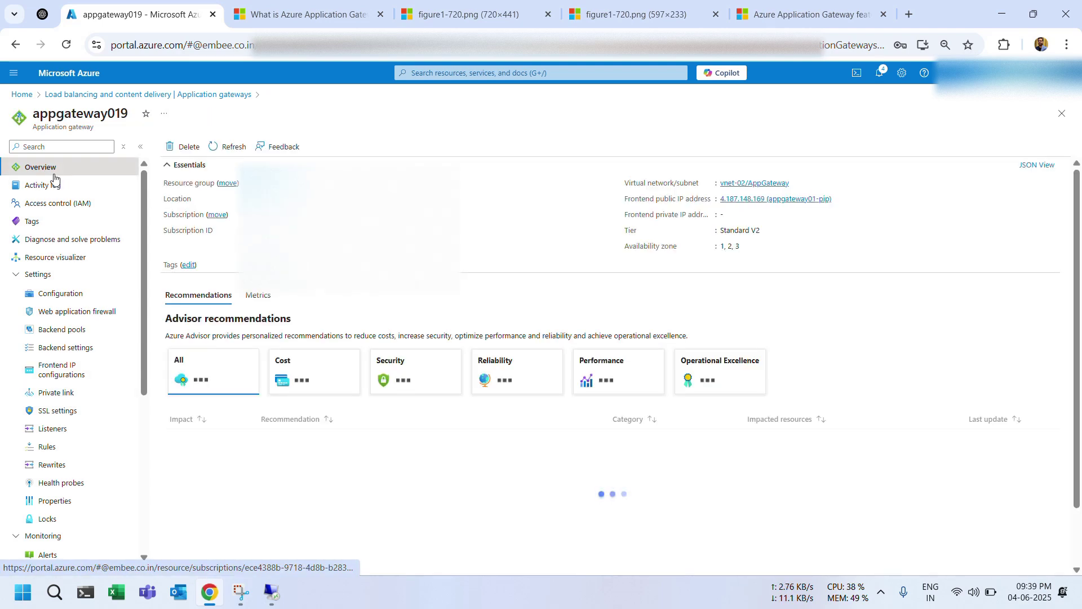
click(109, 93)
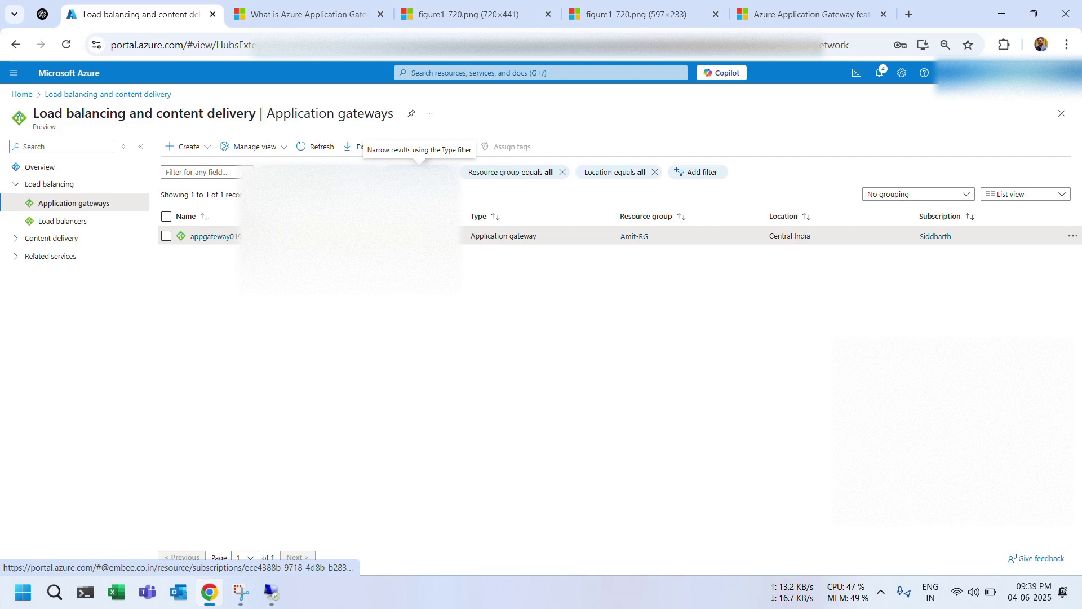
click(880, 73)
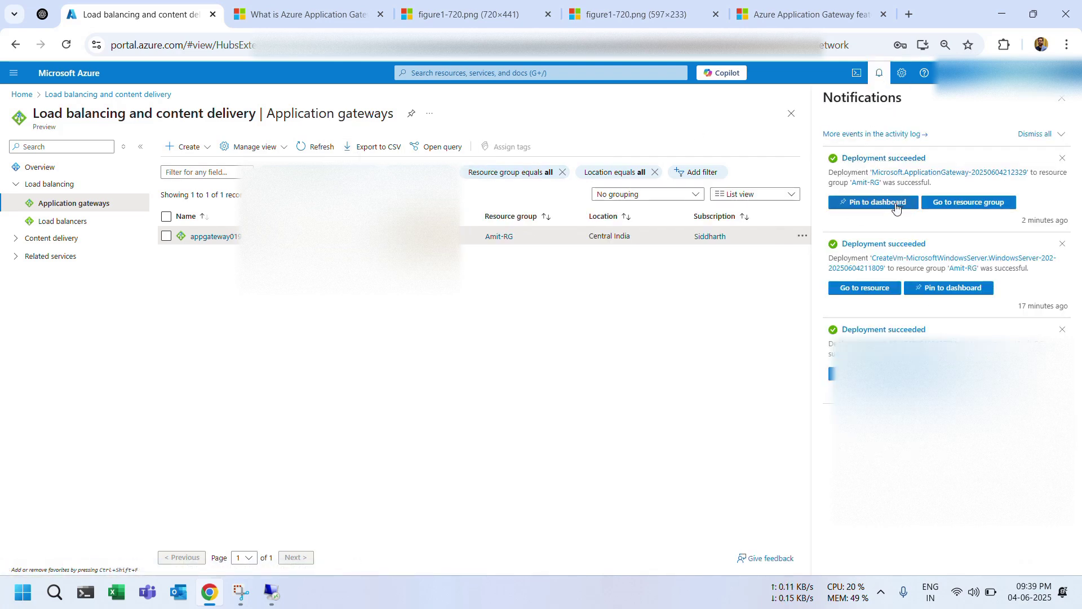
click(1062, 99)
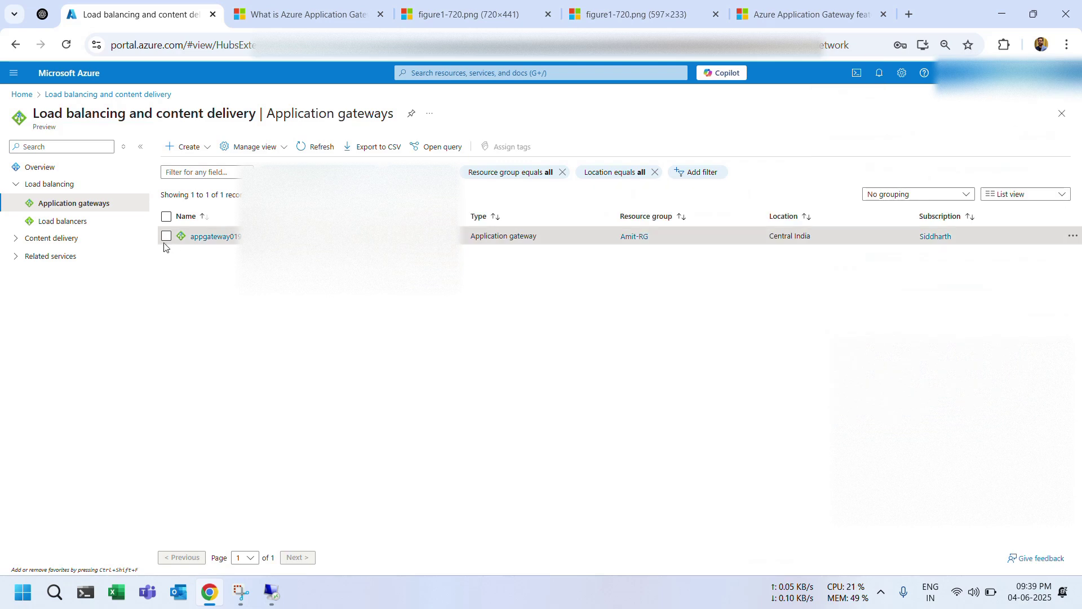
click(224, 239)
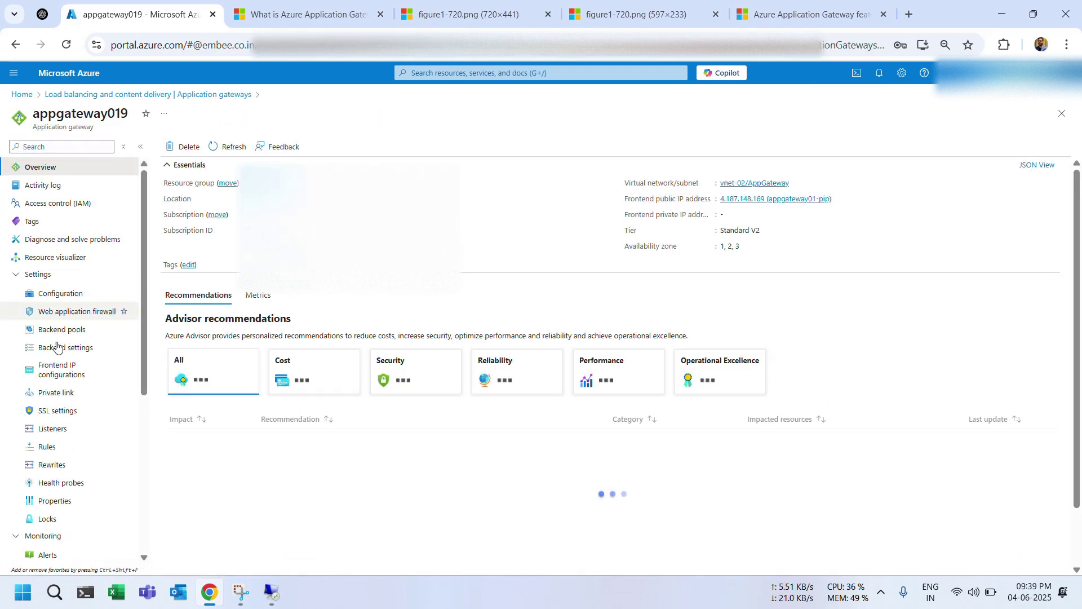
Check appgateway019's backend health, and review its backend pools and backend settings
scroll(49, 379, down, 5)
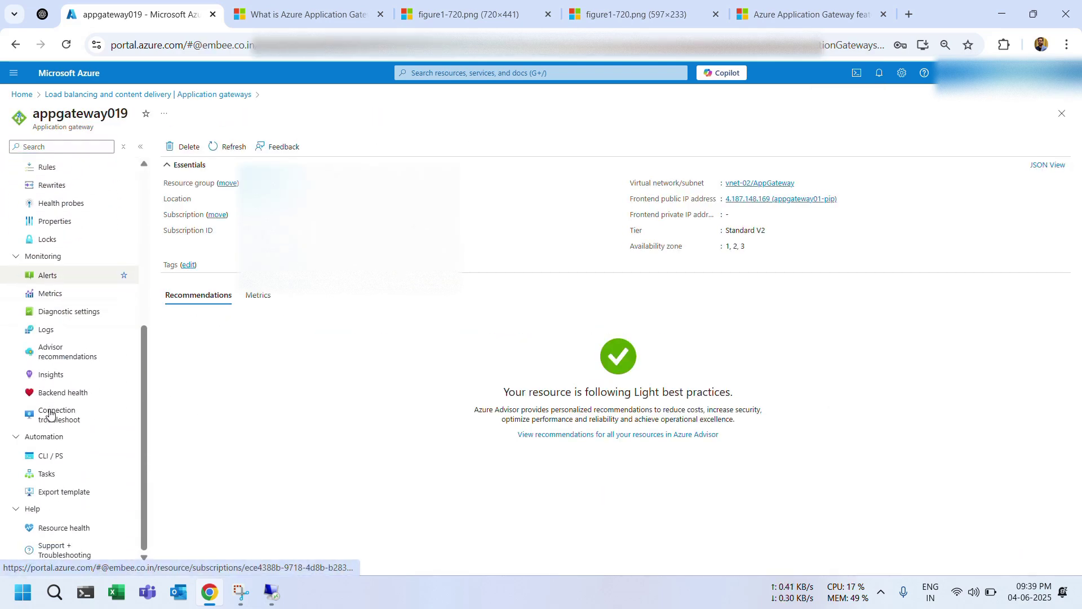
click(67, 392)
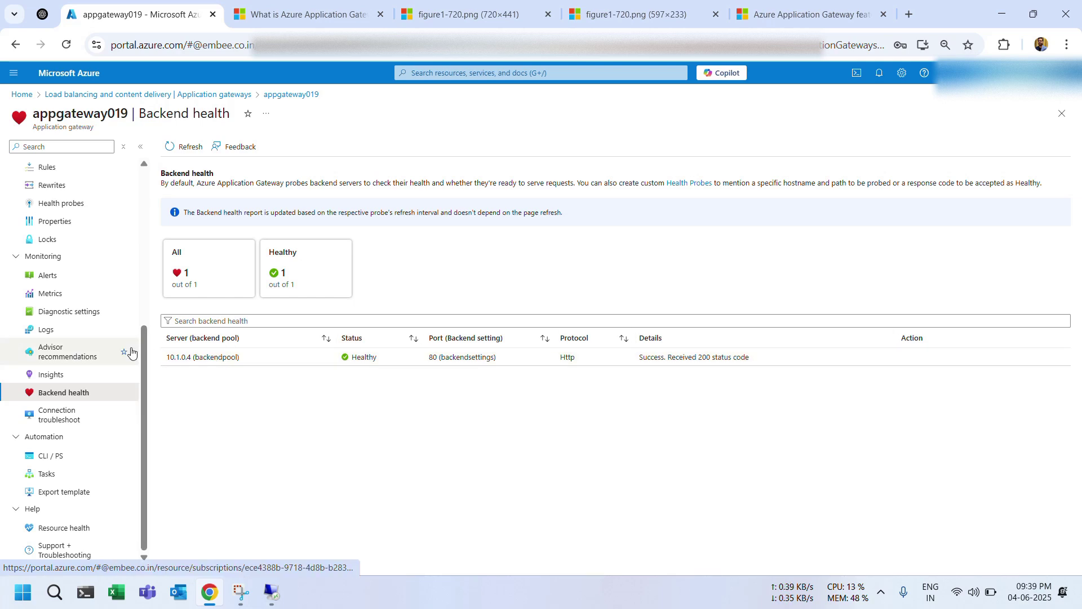
scroll(131, 352, up, 5)
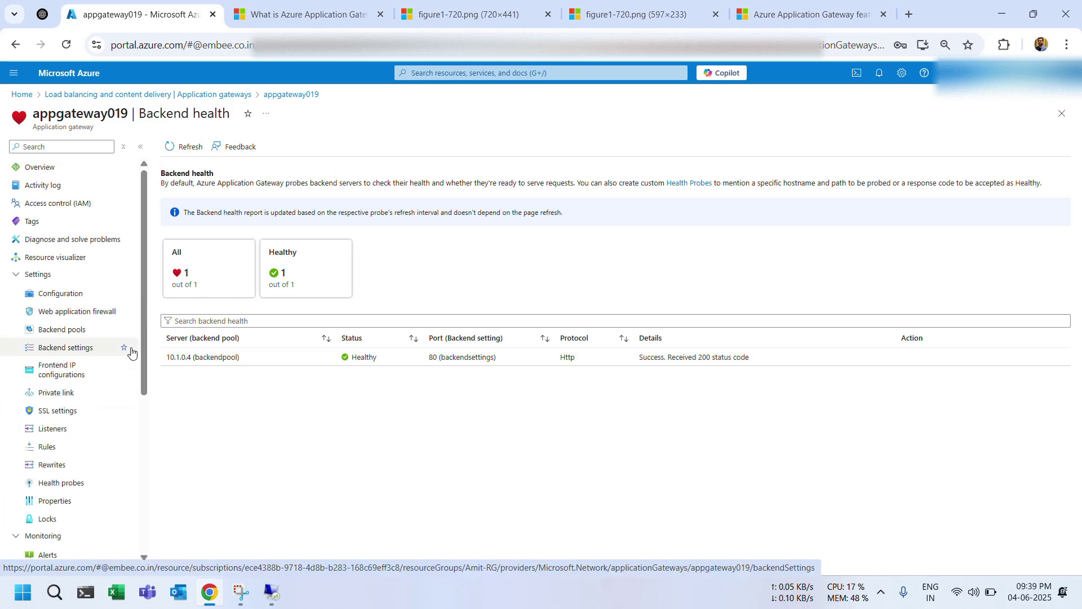
click(56, 336)
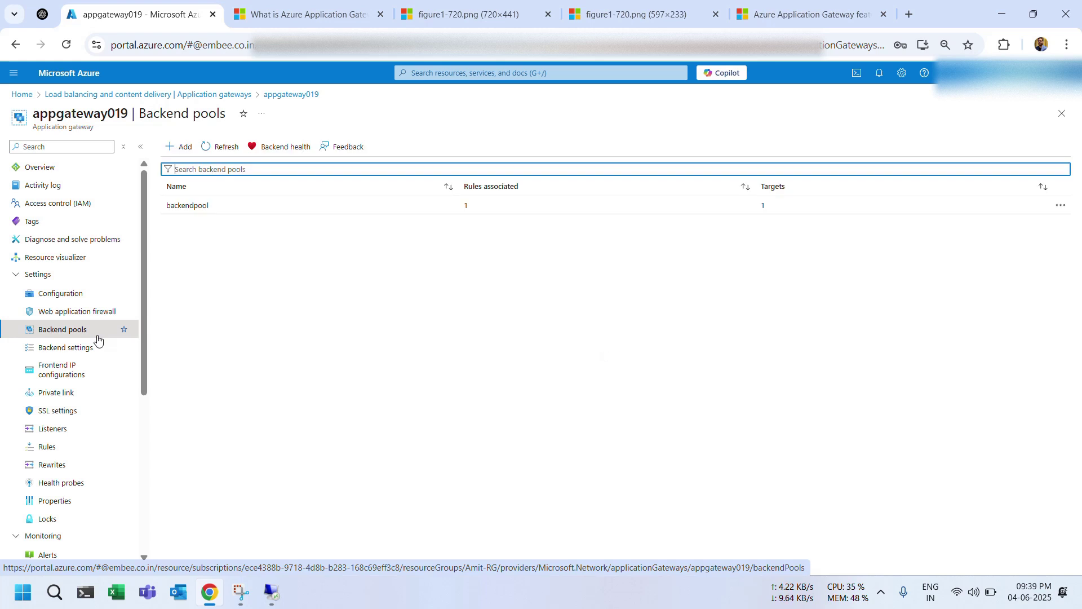
click(85, 346)
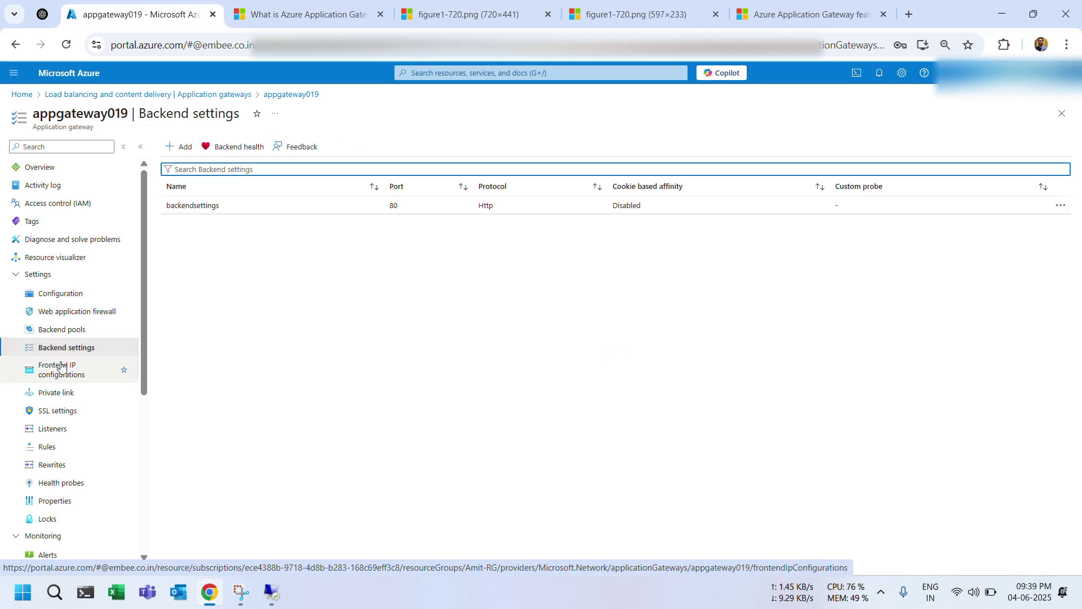
Review appgateway019's frontend IP configurations, listeners, rules, backend pools and backend settings
click(61, 367)
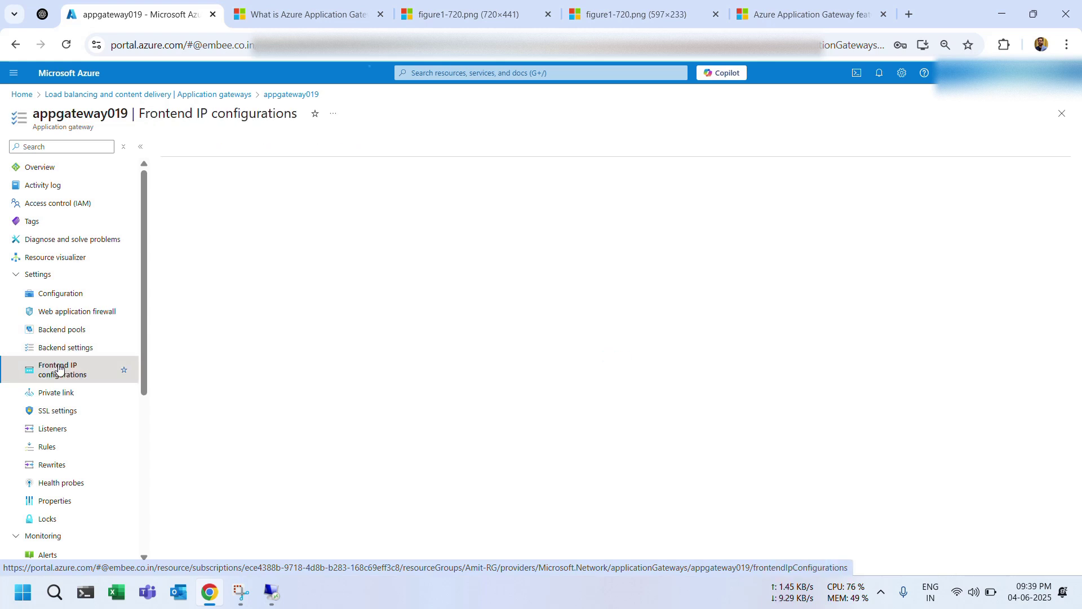
click(52, 429)
click(54, 446)
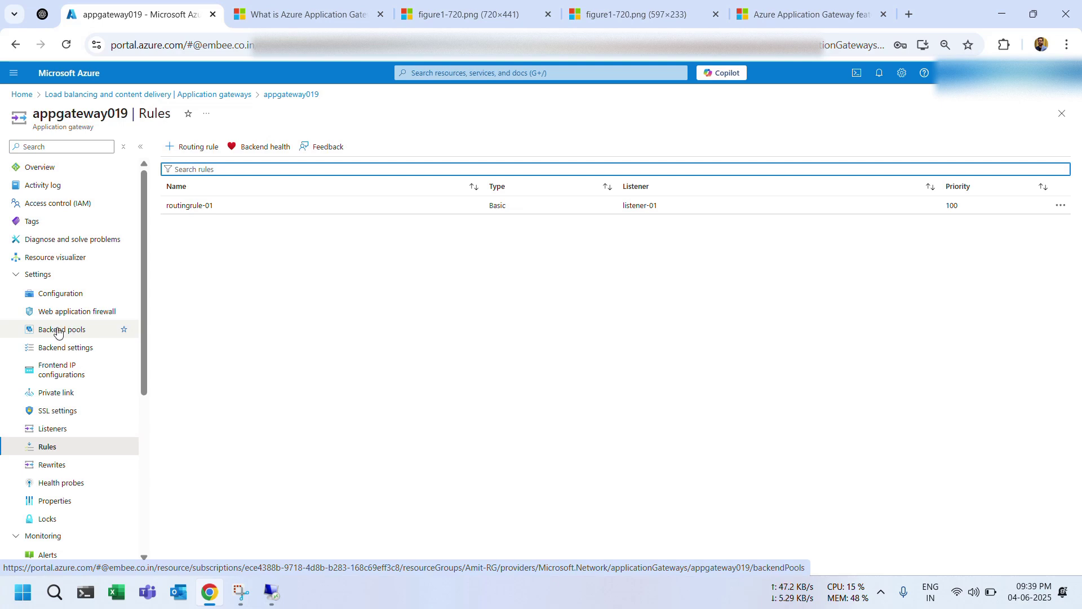
click(57, 331)
click(60, 347)
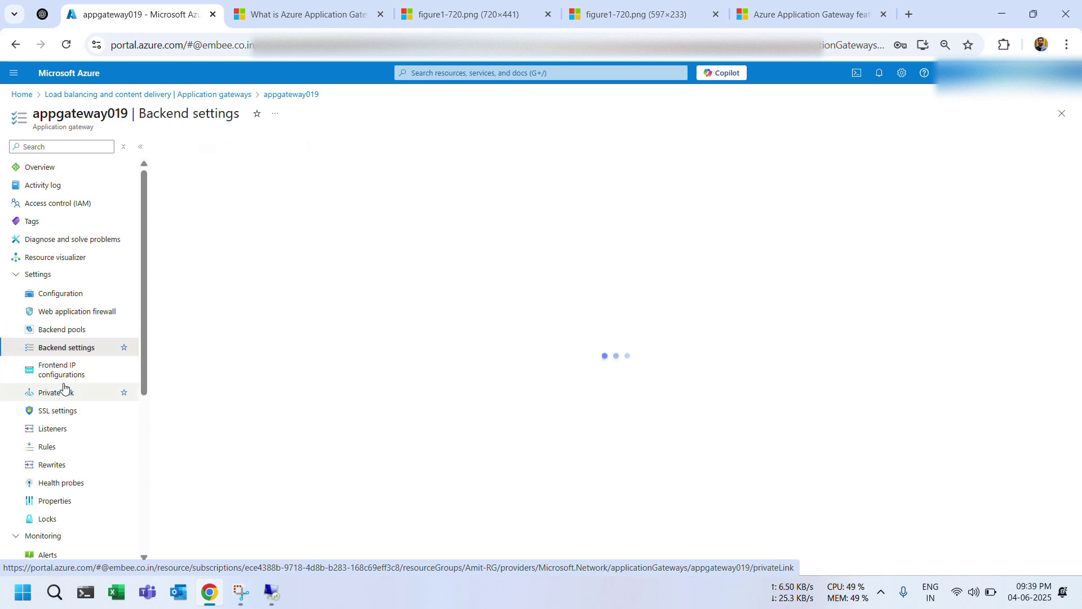
click(60, 370)
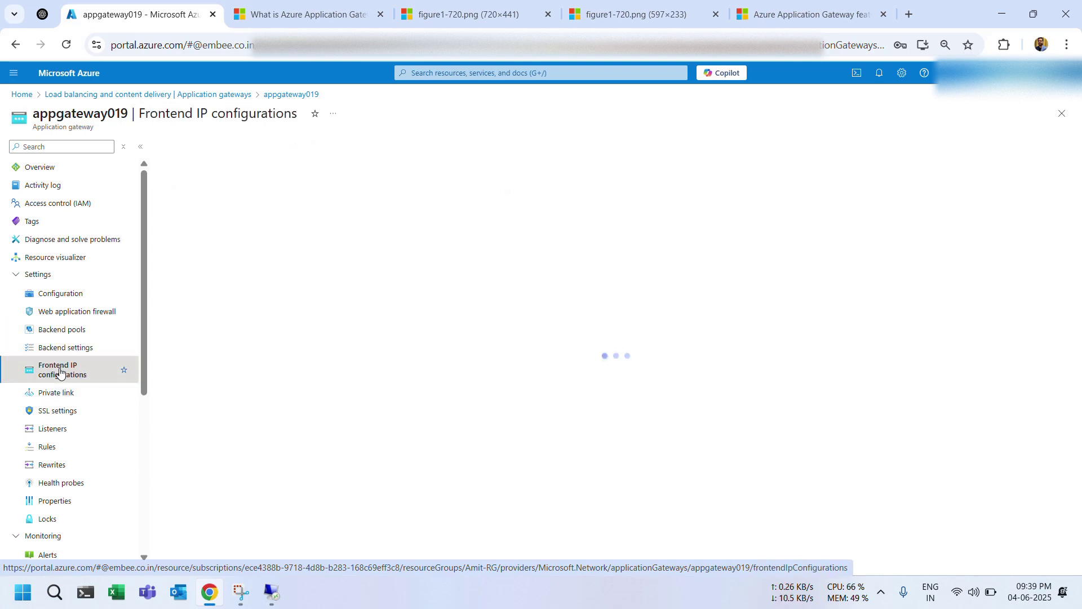
click(53, 429)
click(53, 445)
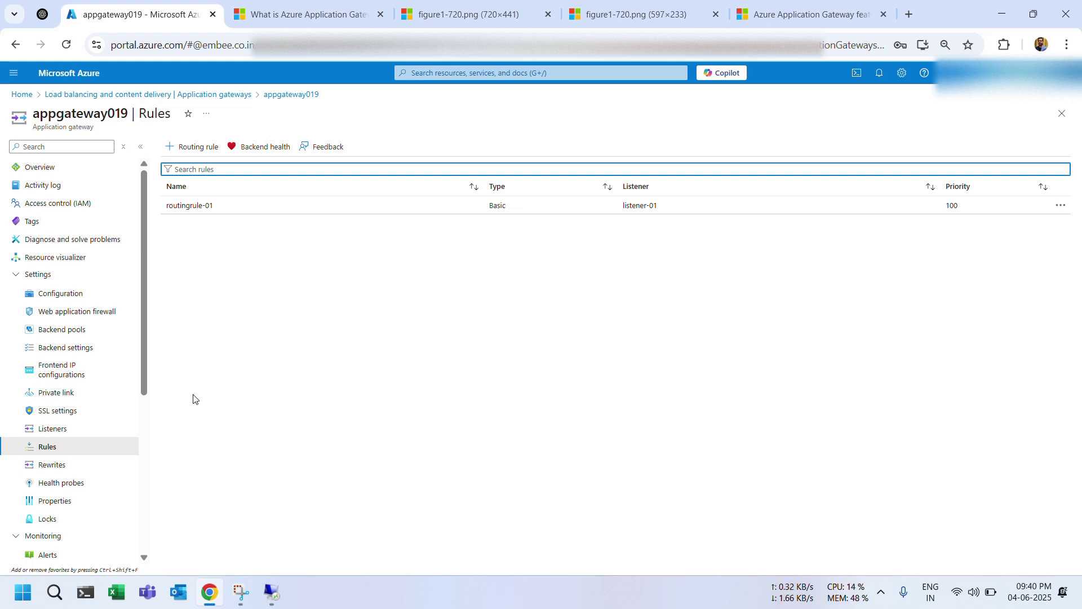
Open appgateway019's backend pools and compare them with the Backend Pool in the application gateway architecture diagram
click(79, 332)
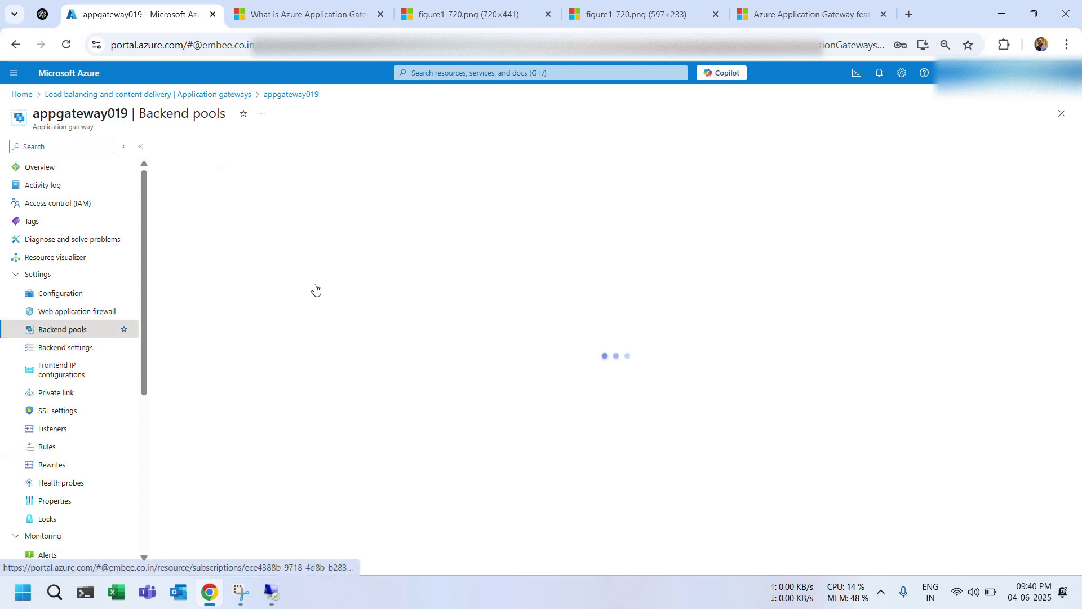
click(652, 17)
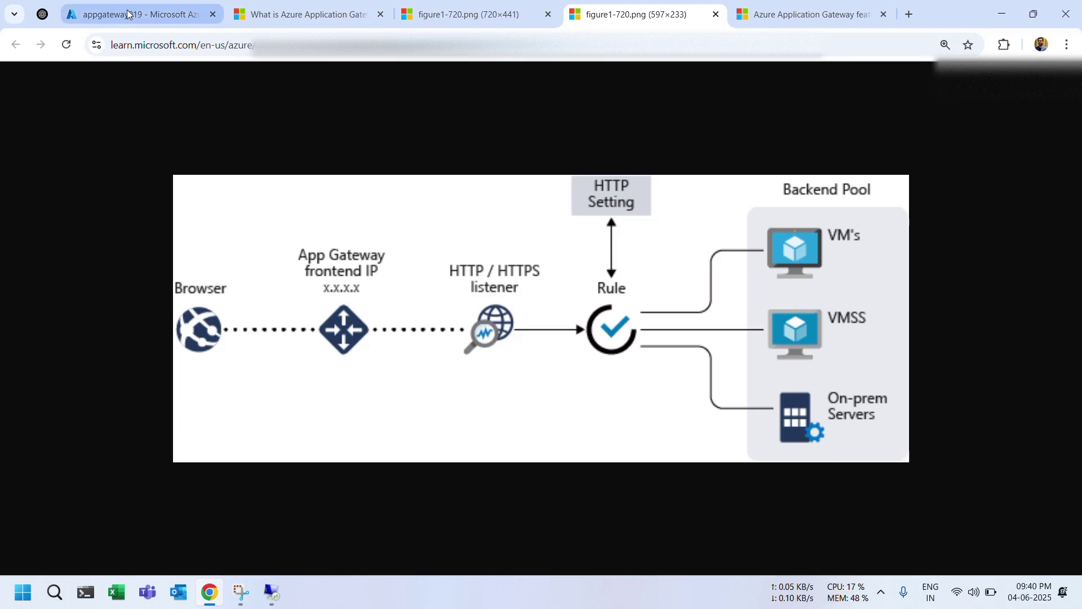
mouse_move(128, 14)
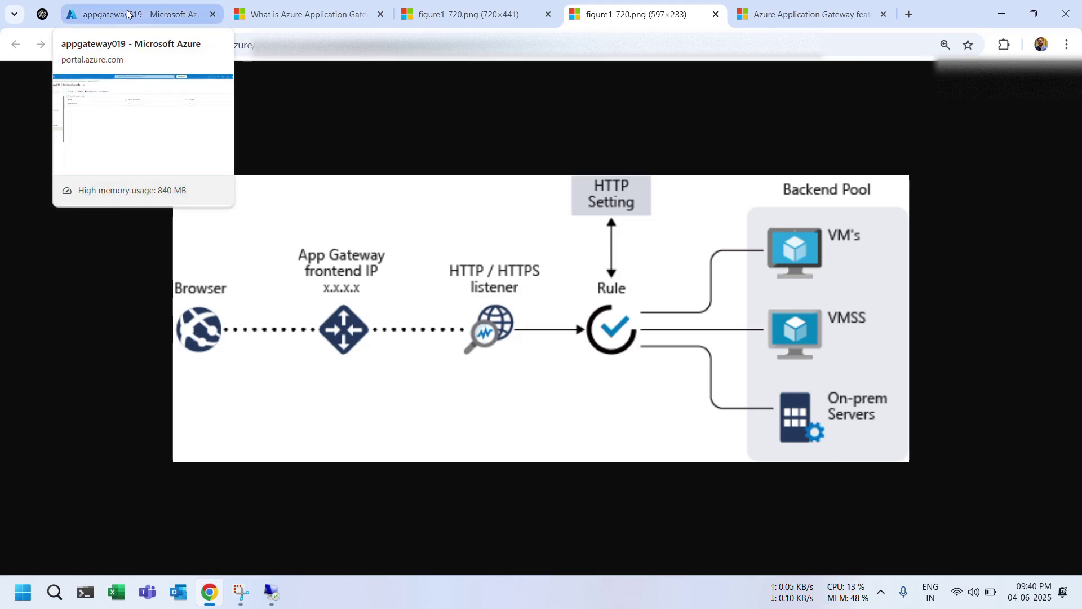
click(129, 14)
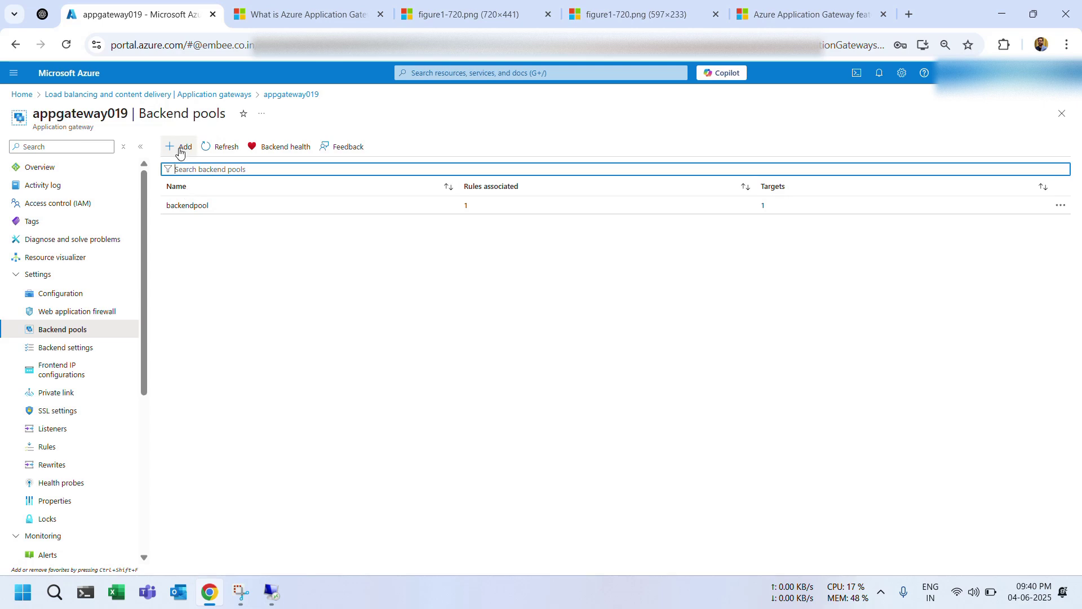
Open backendpool for editing, examine the available target types by trying App Services, and discard the unsaved edits
click(194, 204)
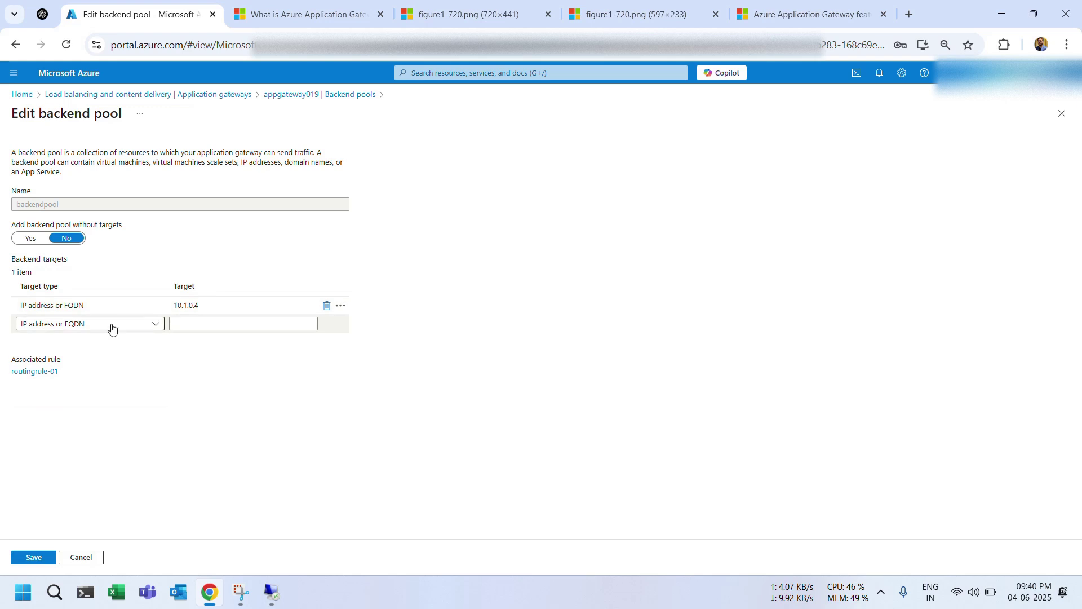
click(111, 326)
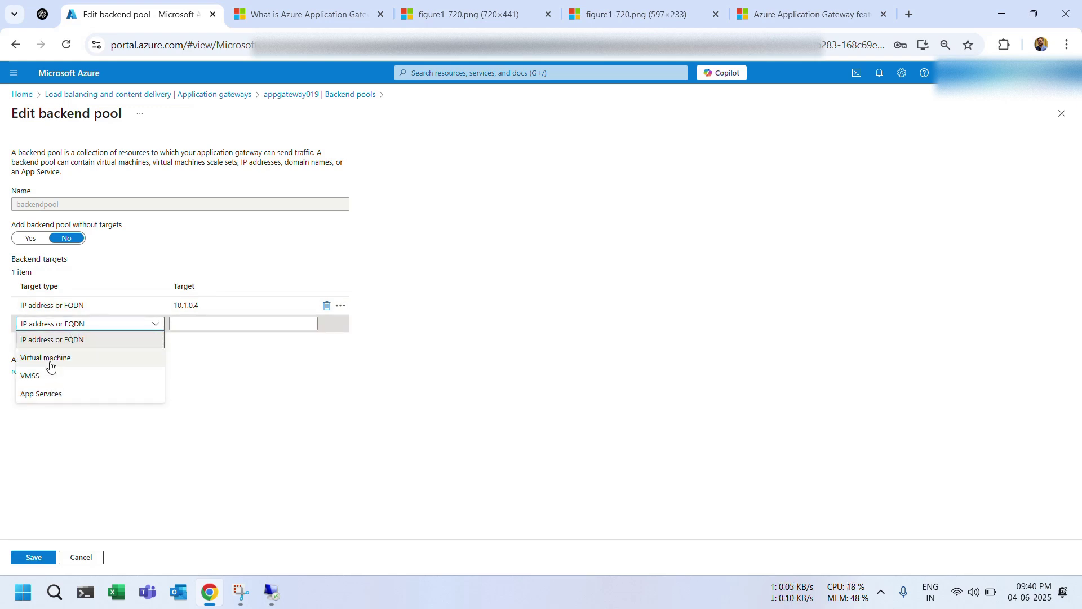
click(49, 394)
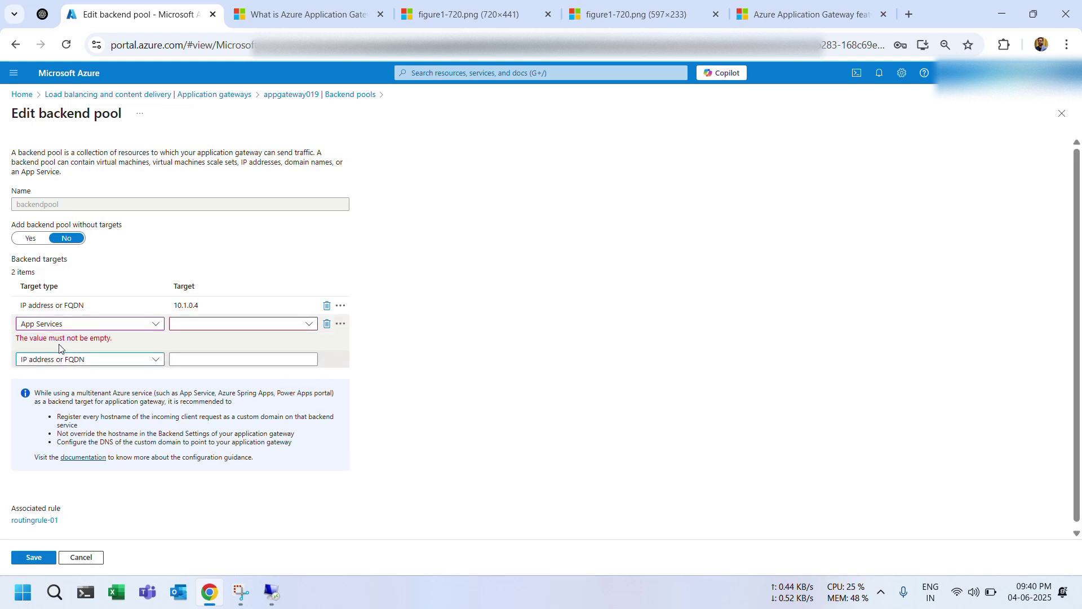
click(55, 325)
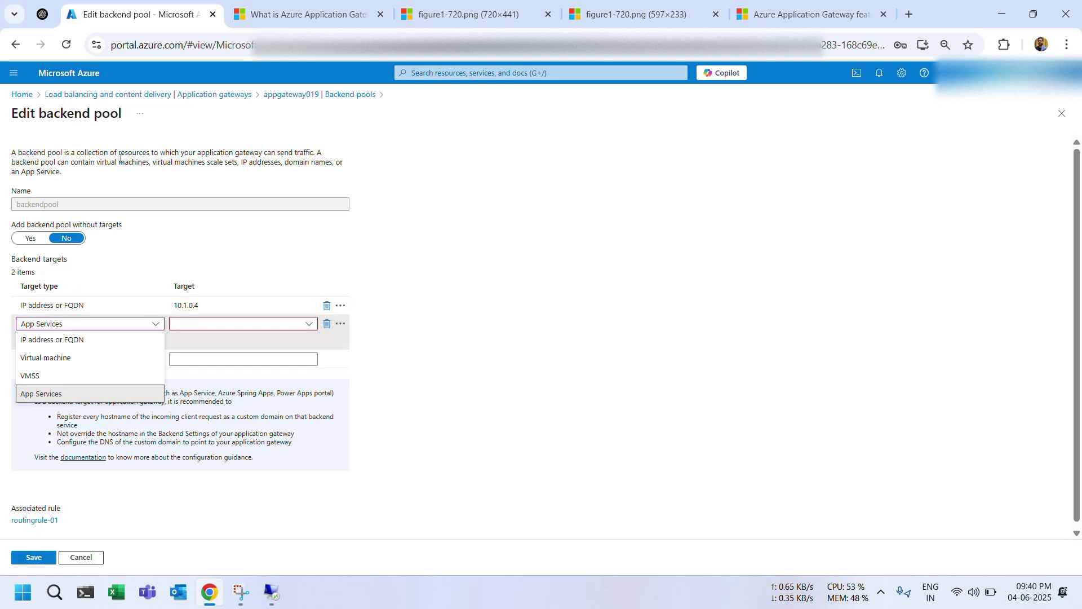
click(307, 99)
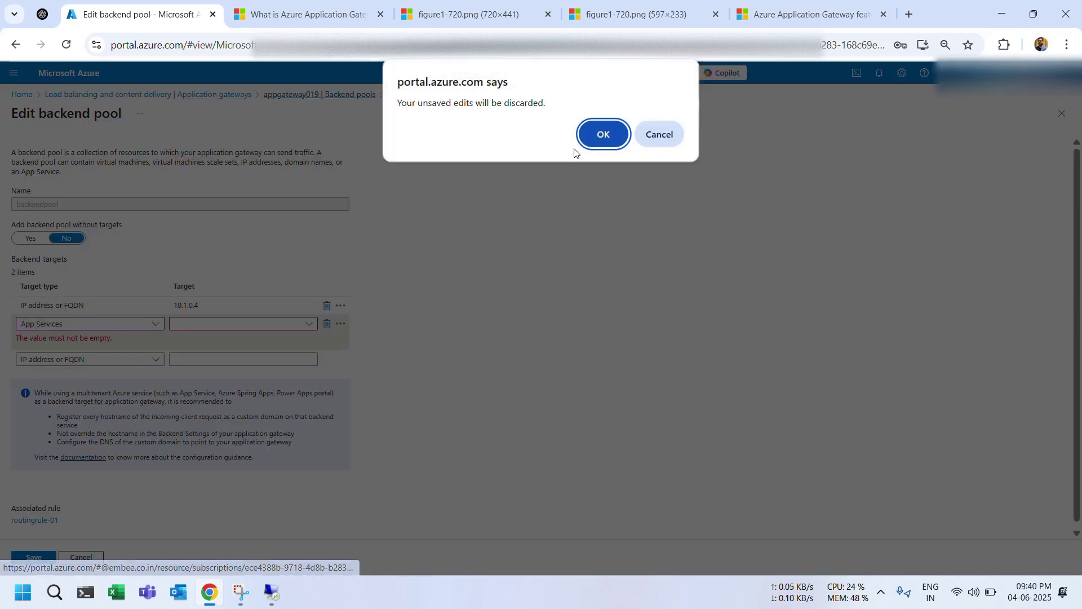
click(602, 134)
Open appgateway019's backend settings and compare them with the HTTP Setting in the architecture diagram
click(38, 353)
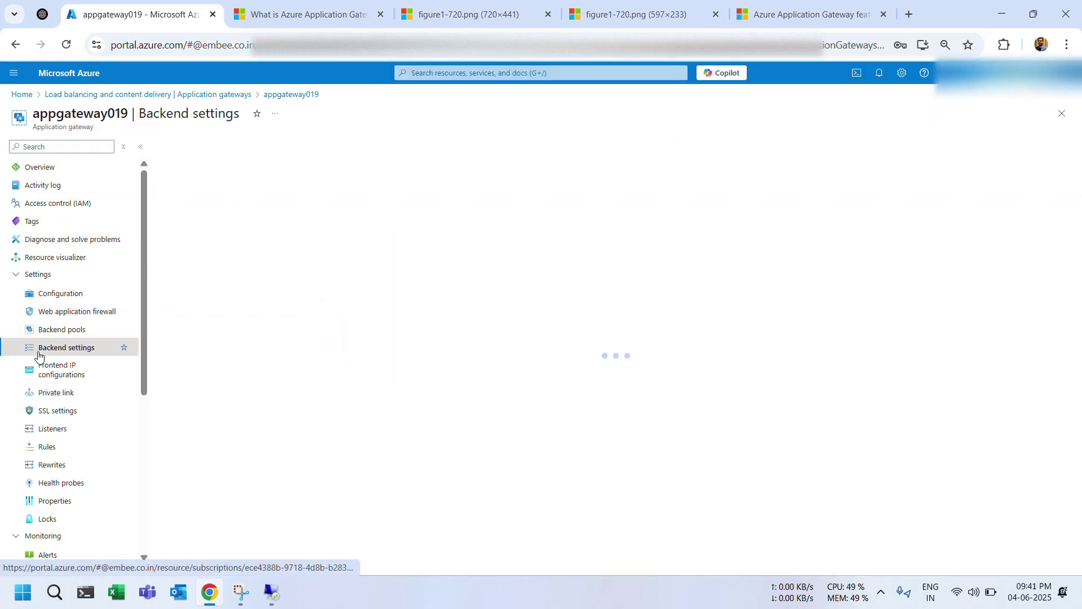
click(657, 17)
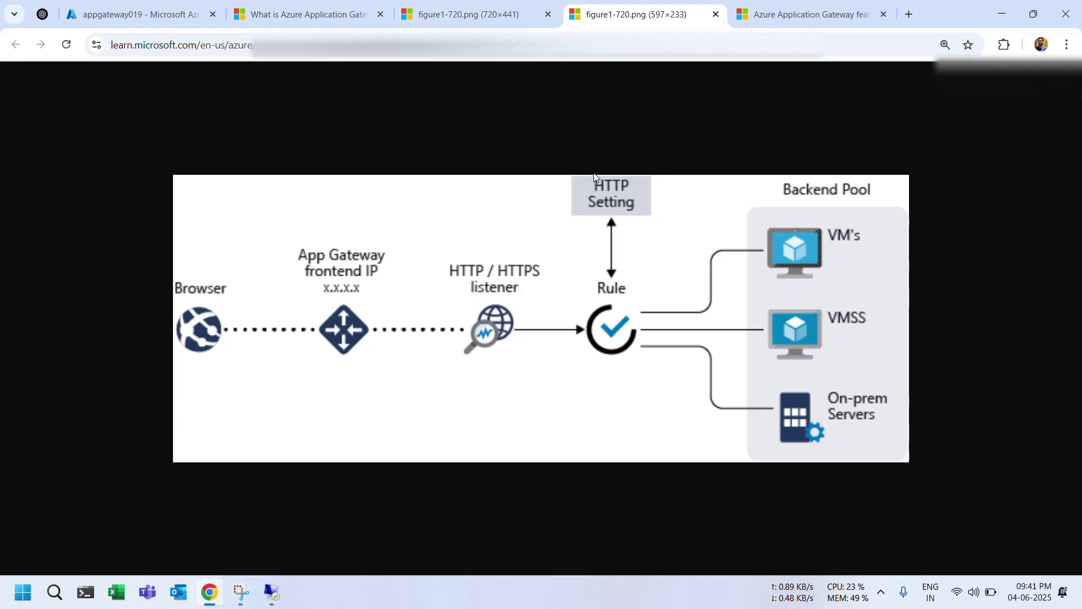
click(136, 15)
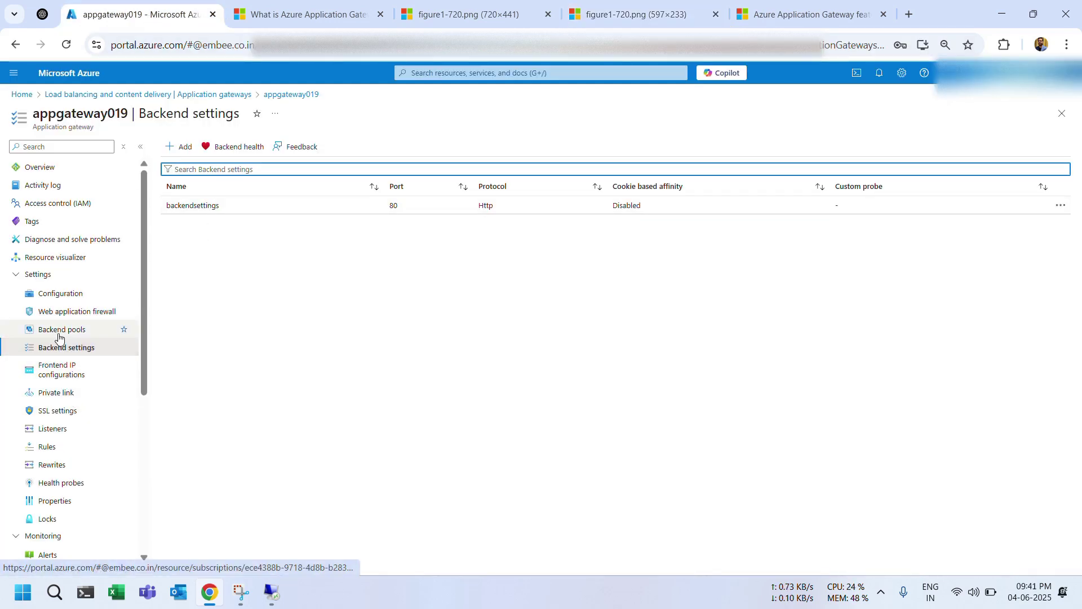
Inspect the backendsettings entry, examine its options for overriding with a new host name, and cancel without saving
click(192, 208)
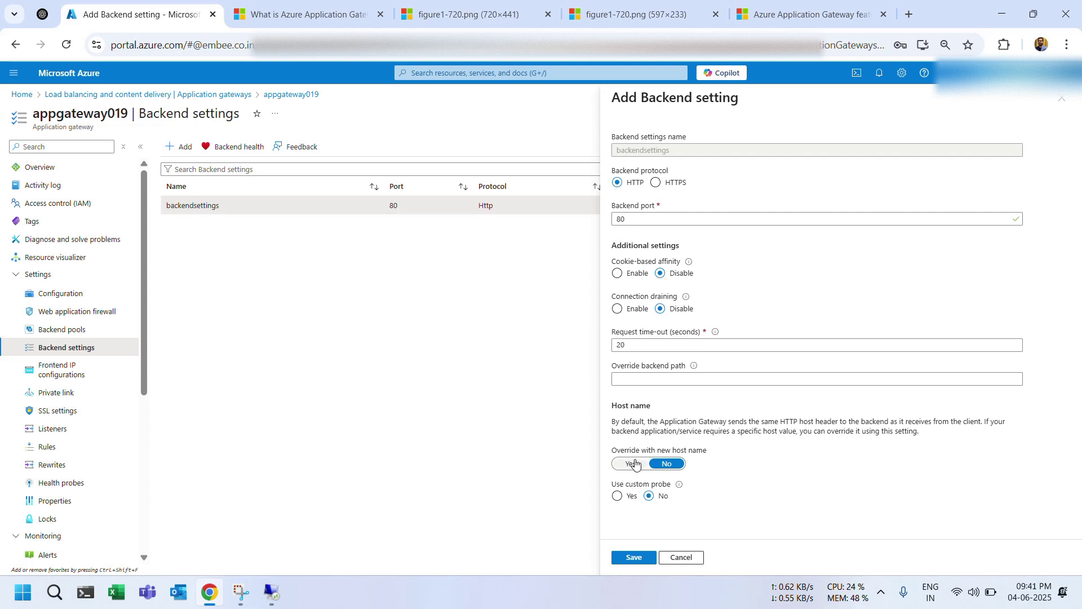
click(632, 464)
scroll(687, 465, down, 3)
click(666, 329)
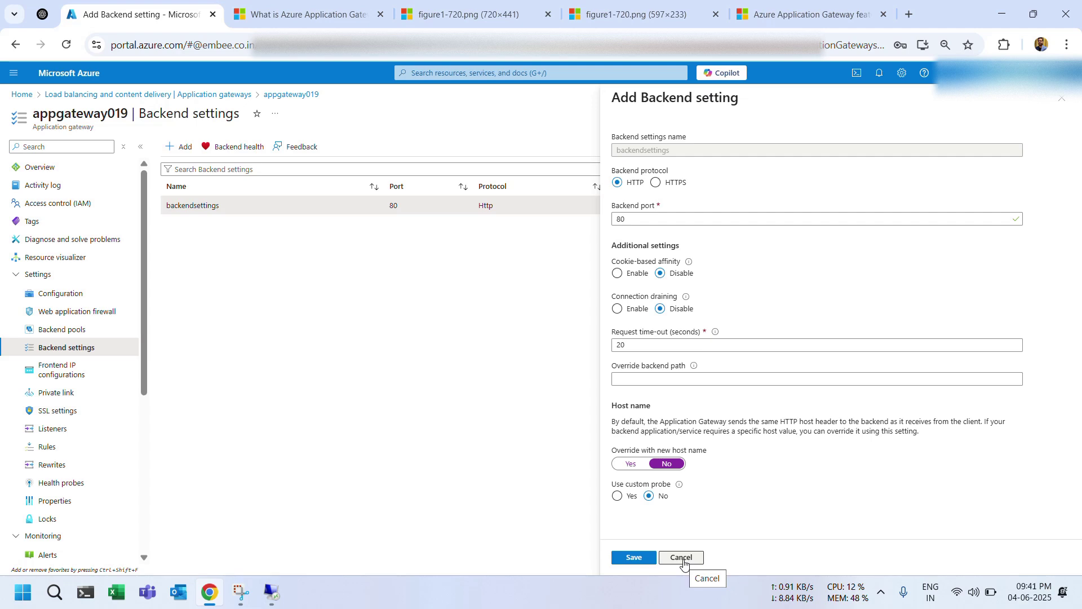
click(682, 558)
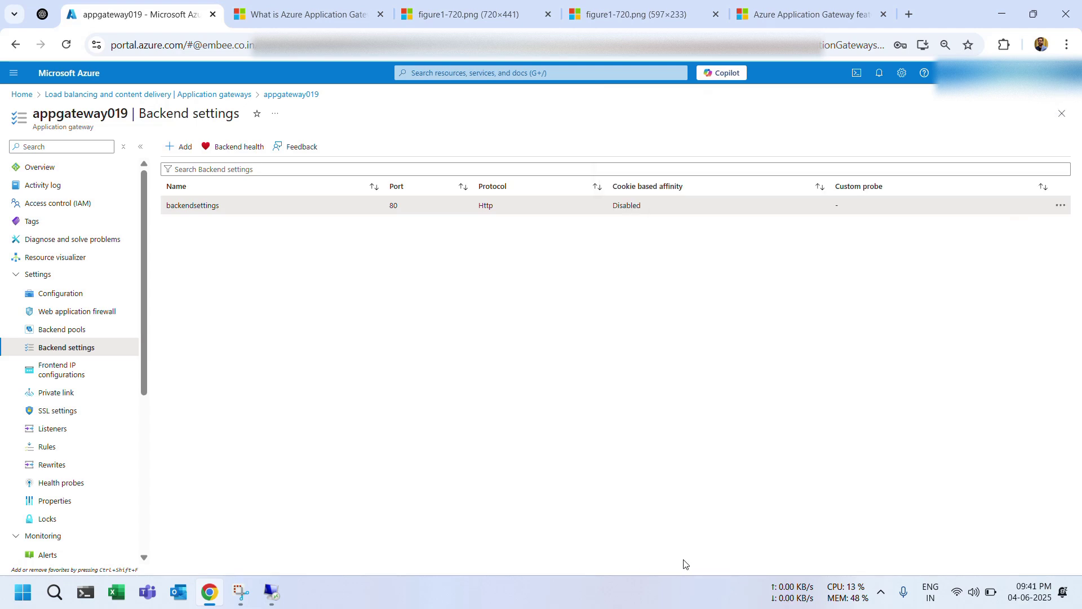
Open the gateway's public frontend IP address 4.187.148.169 from its frontend IP configurations and load it over HTTP instead of HTTPS
click(70, 382)
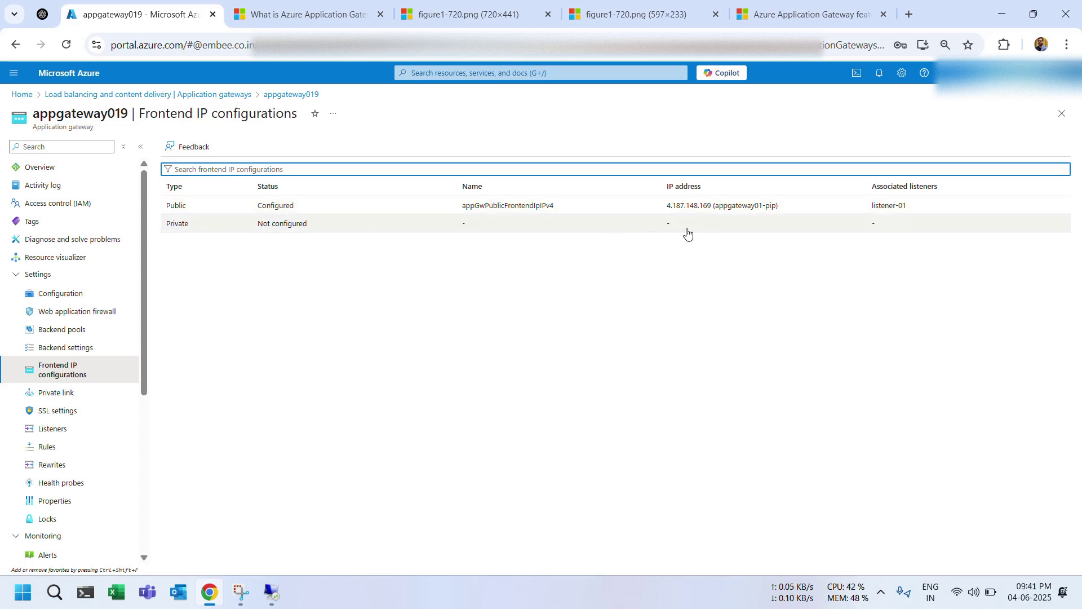
drag(668, 206, 710, 208)
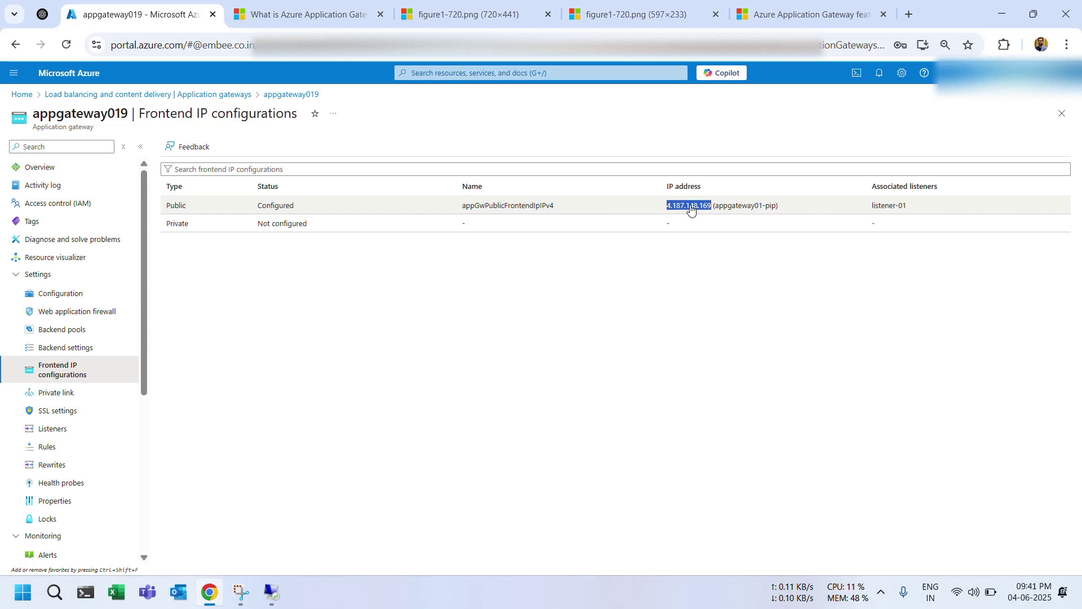
right_click(691, 209)
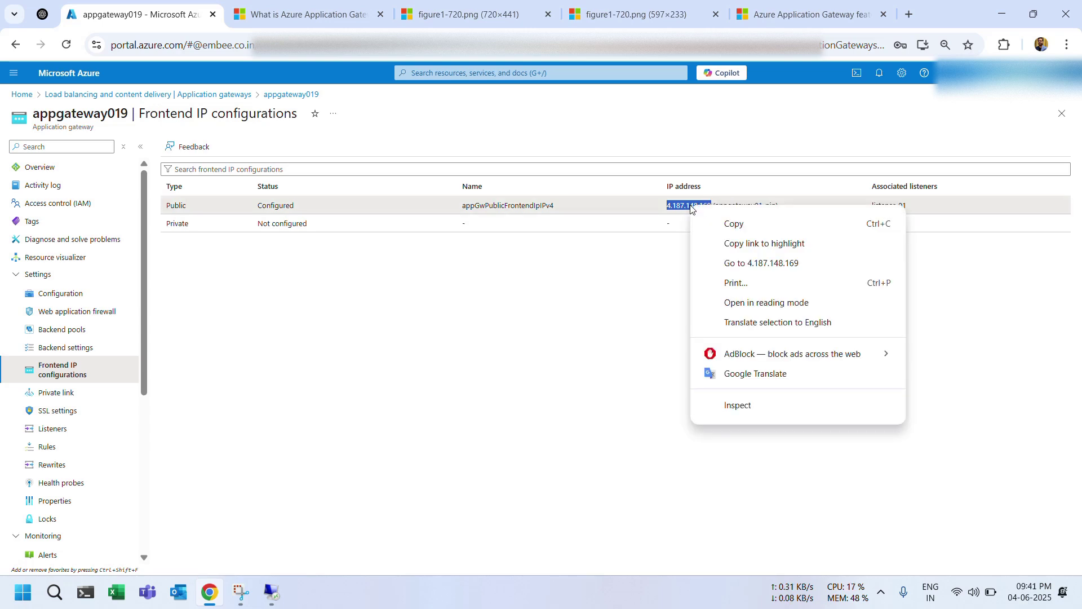
click(714, 264)
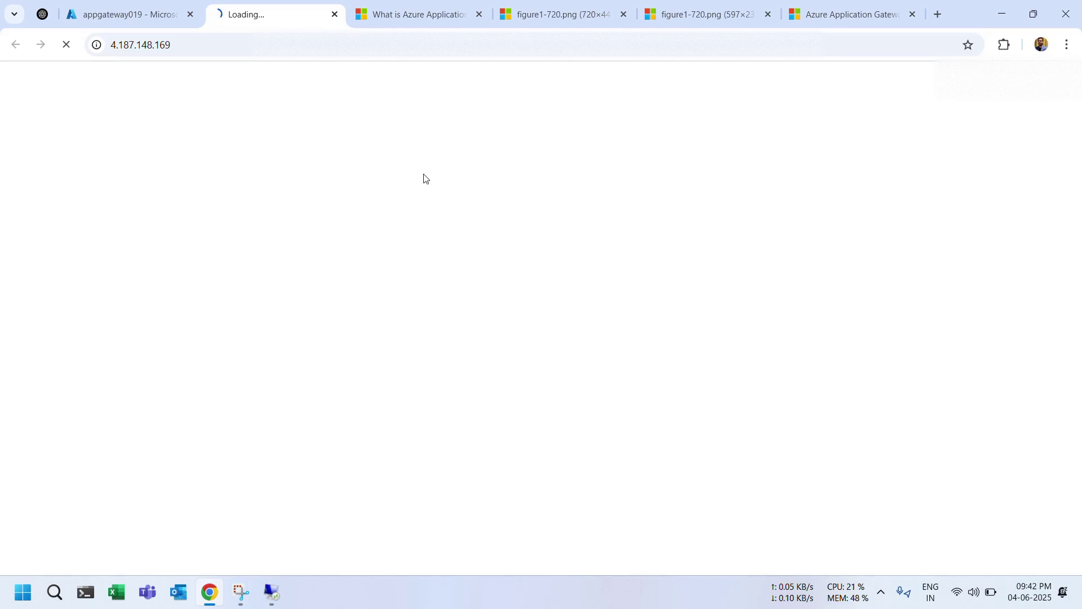
click(241, 45)
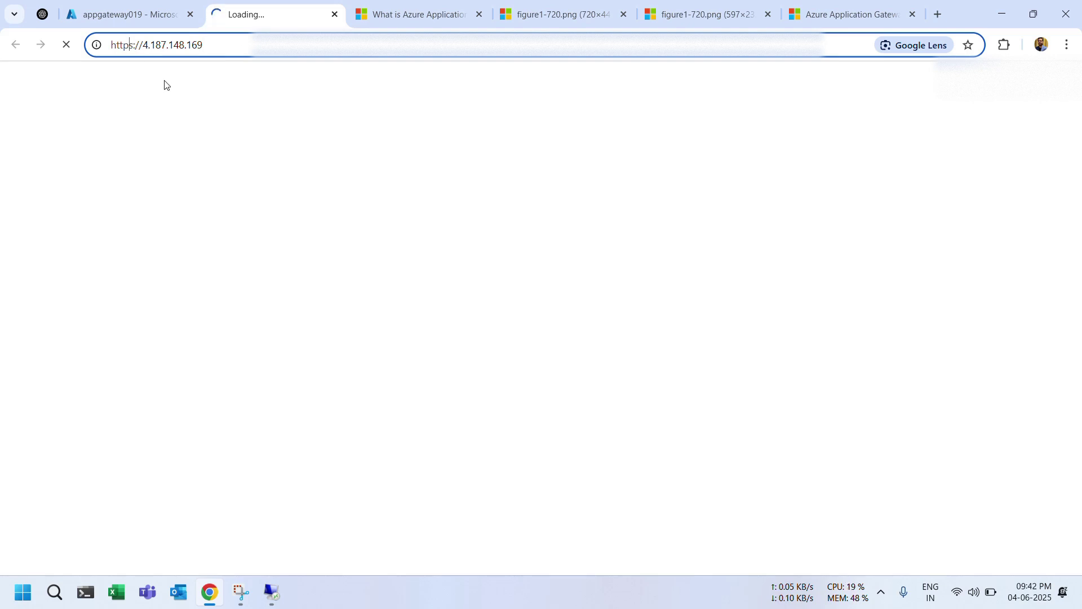
key(BackSpace)
key(Return)
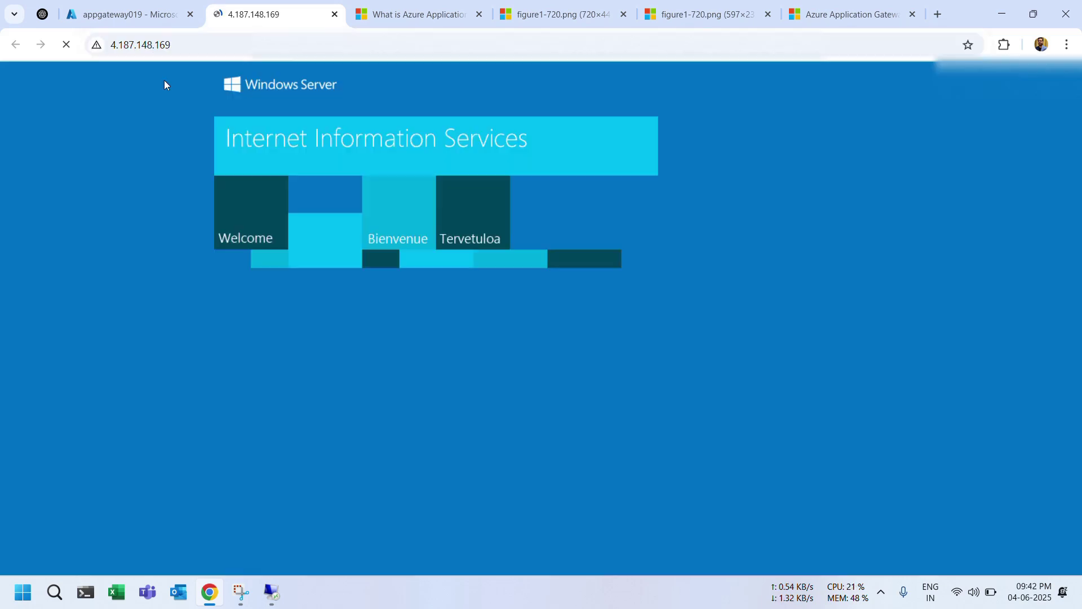
Compare the gateway IP page with the localhost page in the Demo-VM remote session, and return to Chrome
click(240, 43)
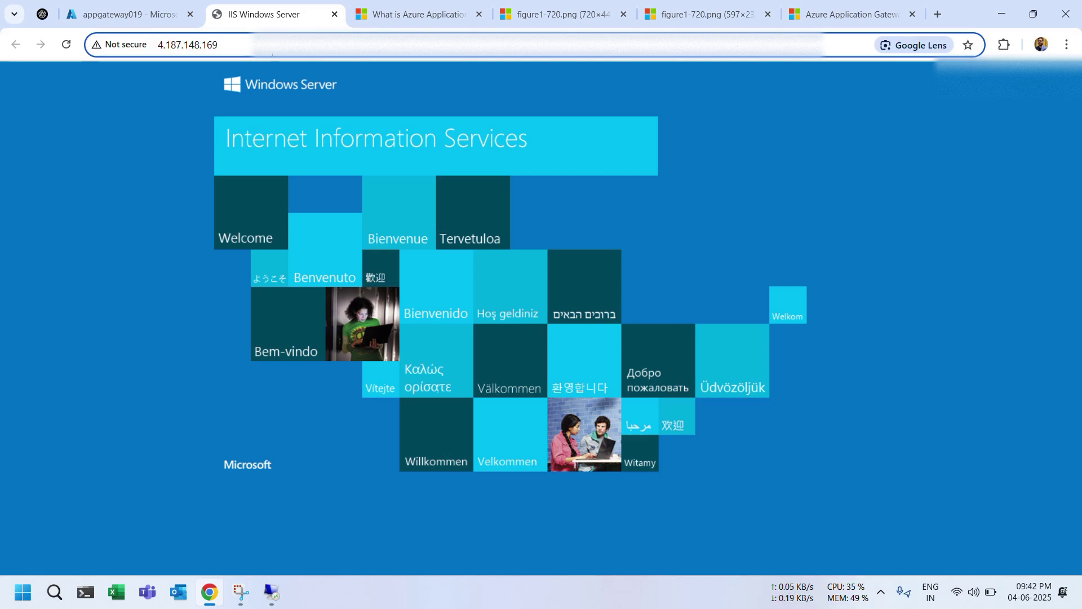
click(271, 592)
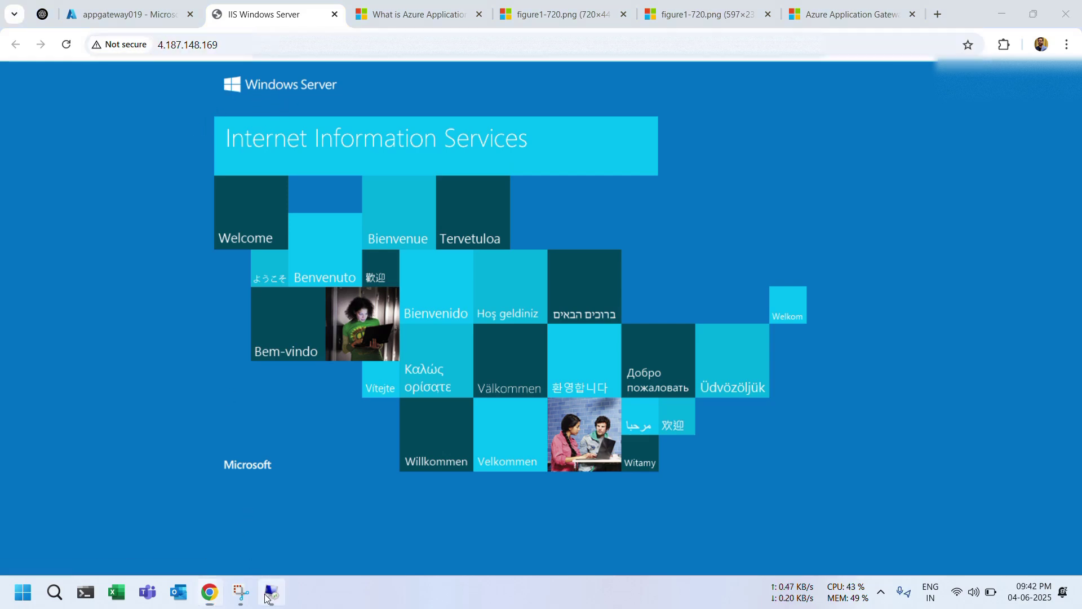
click(132, 41)
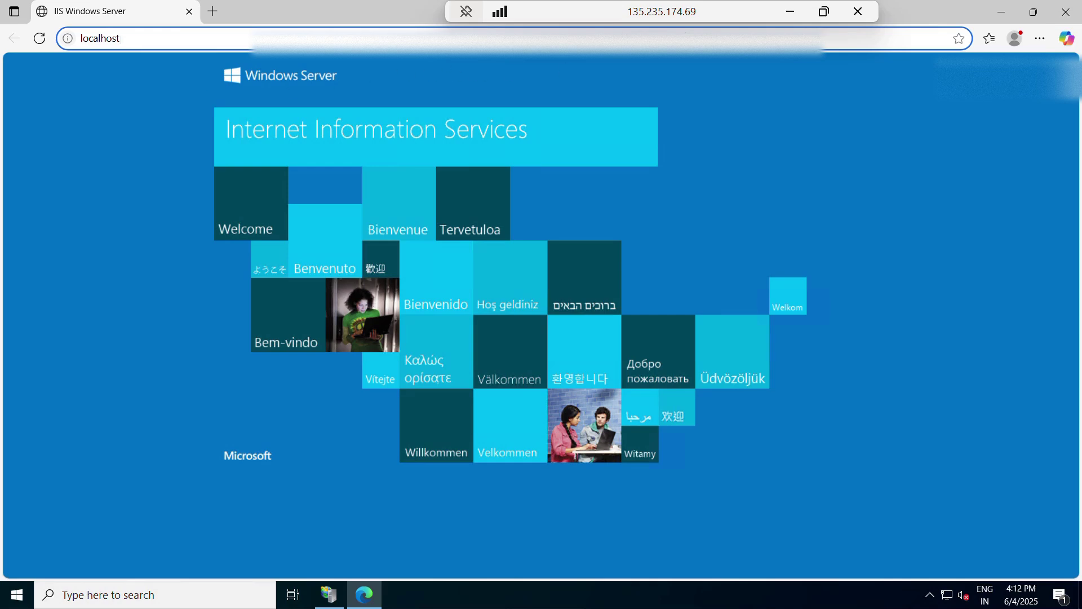
click(790, 11)
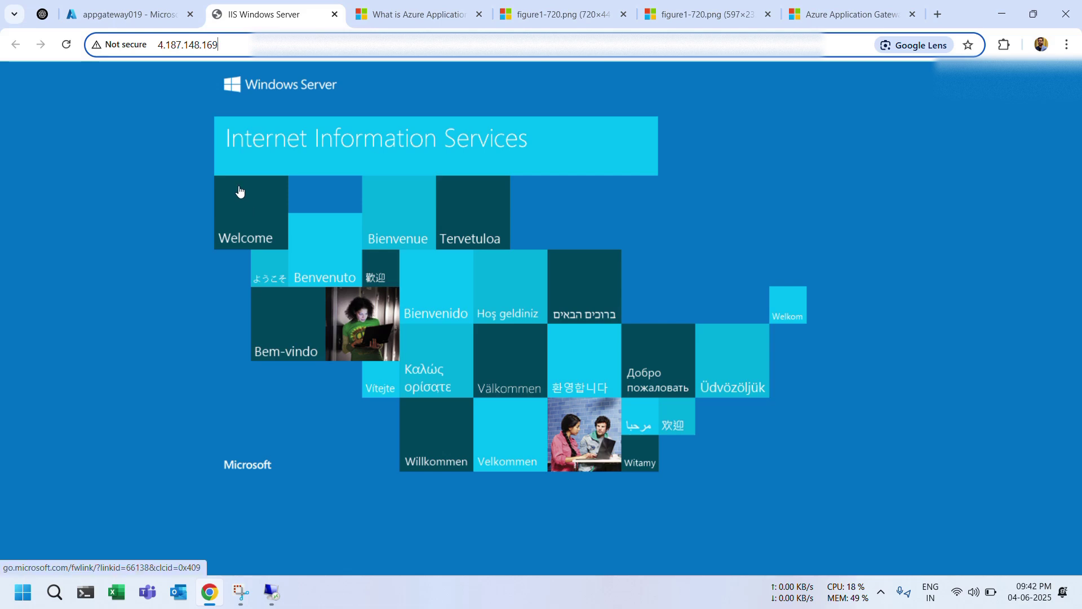
Open listener-01 from appgateway019's listeners and check its settings, including the available frontend IP options
click(110, 16)
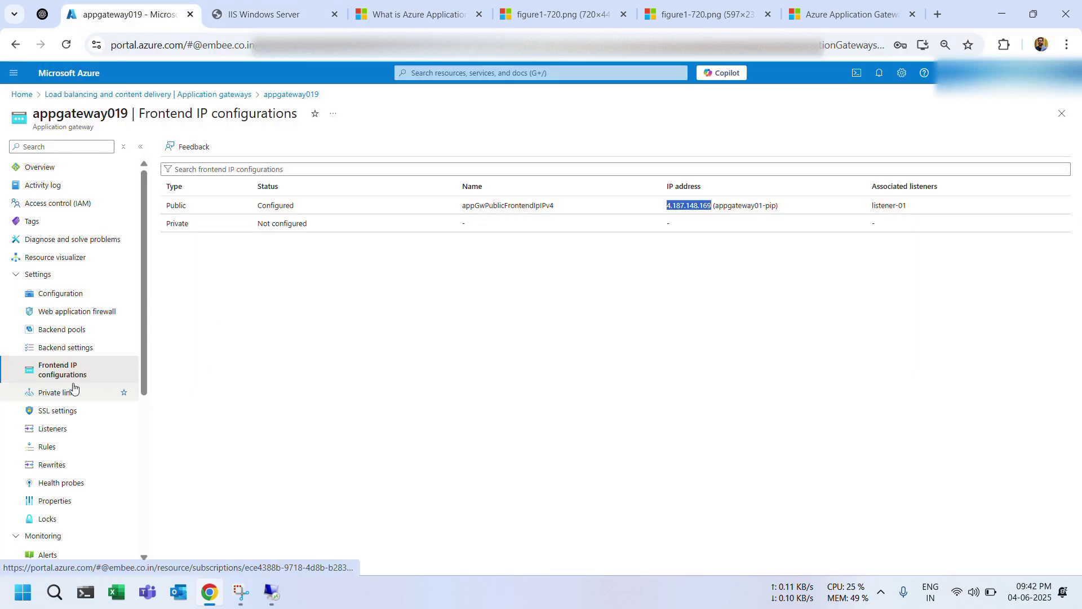
click(52, 430)
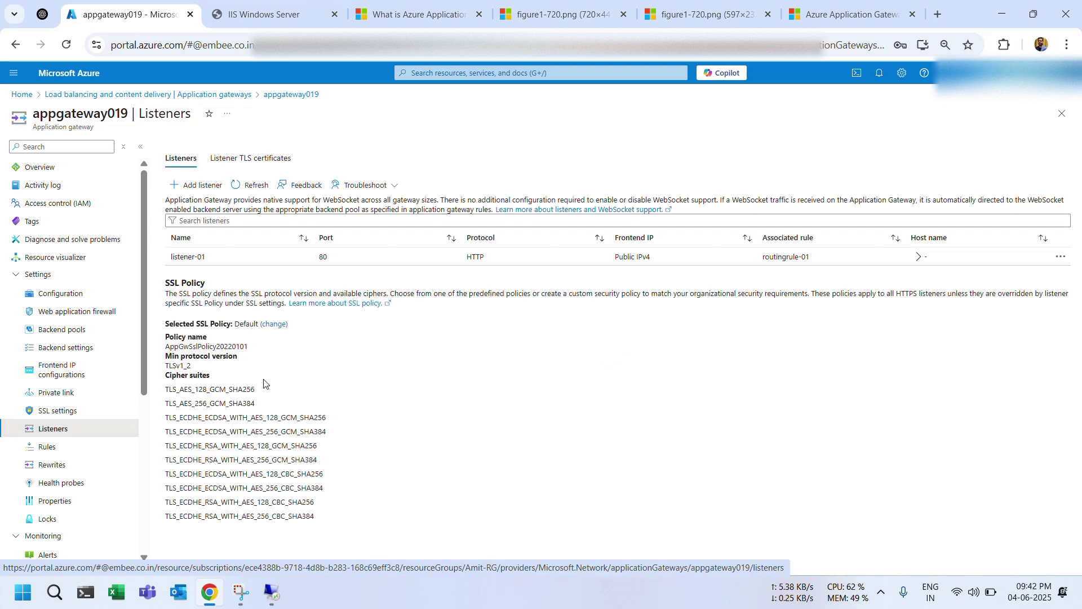
click(200, 257)
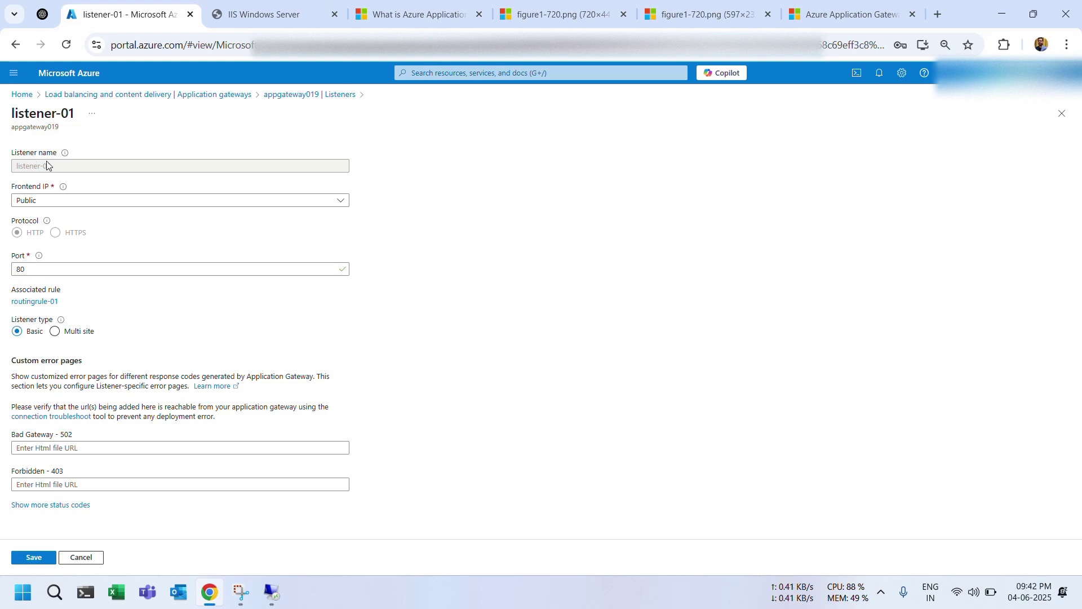
click(41, 201)
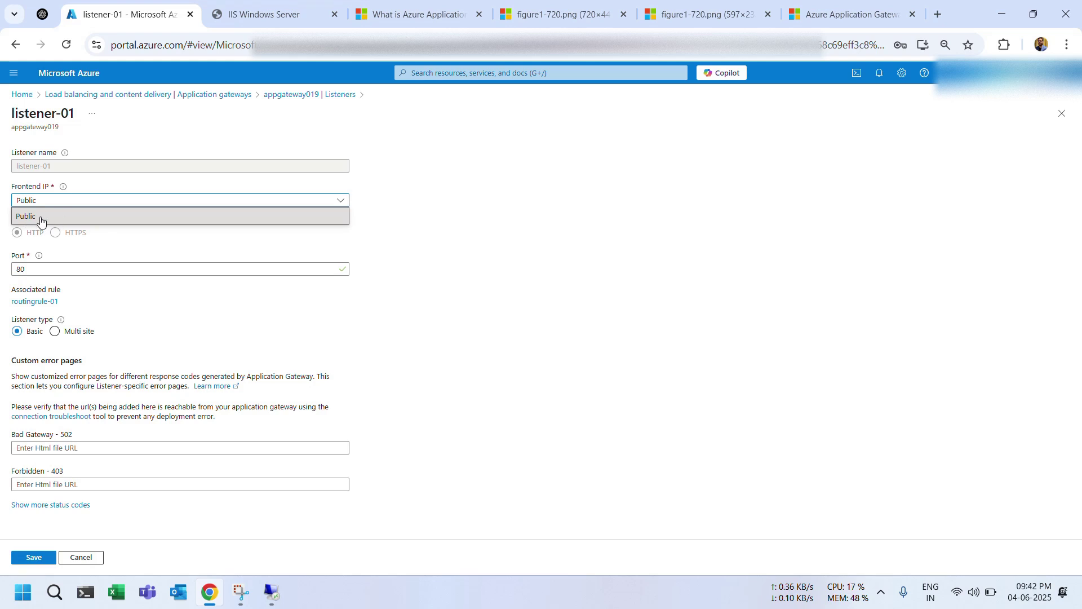
click(450, 233)
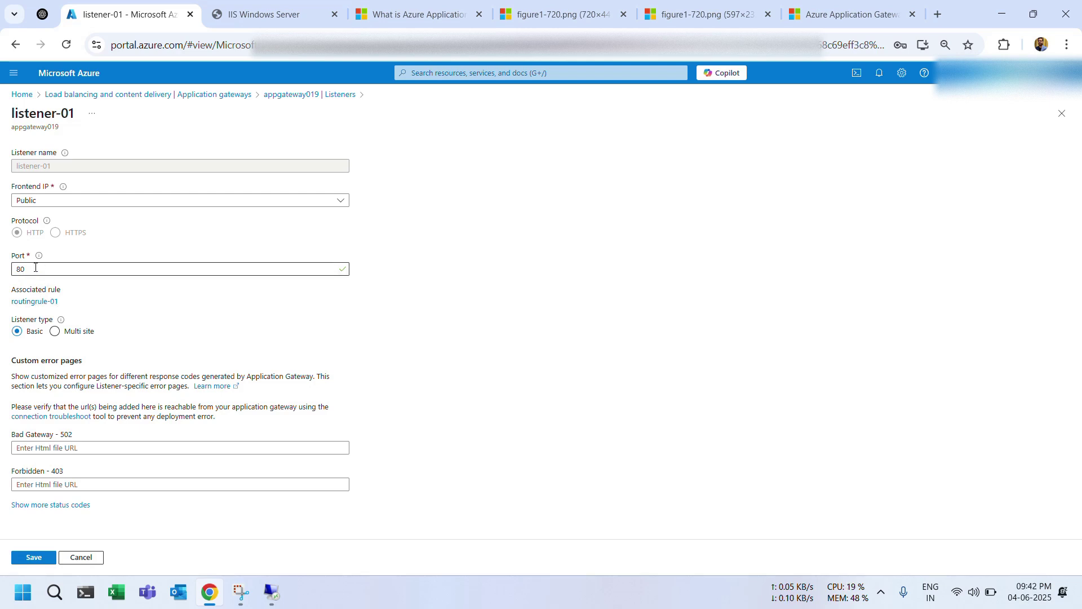
Leave listener-01 without saving, open routingrule-01 from the gateway's rules, and compare its listener setting with the Application Gateway architecture diagram
click(71, 557)
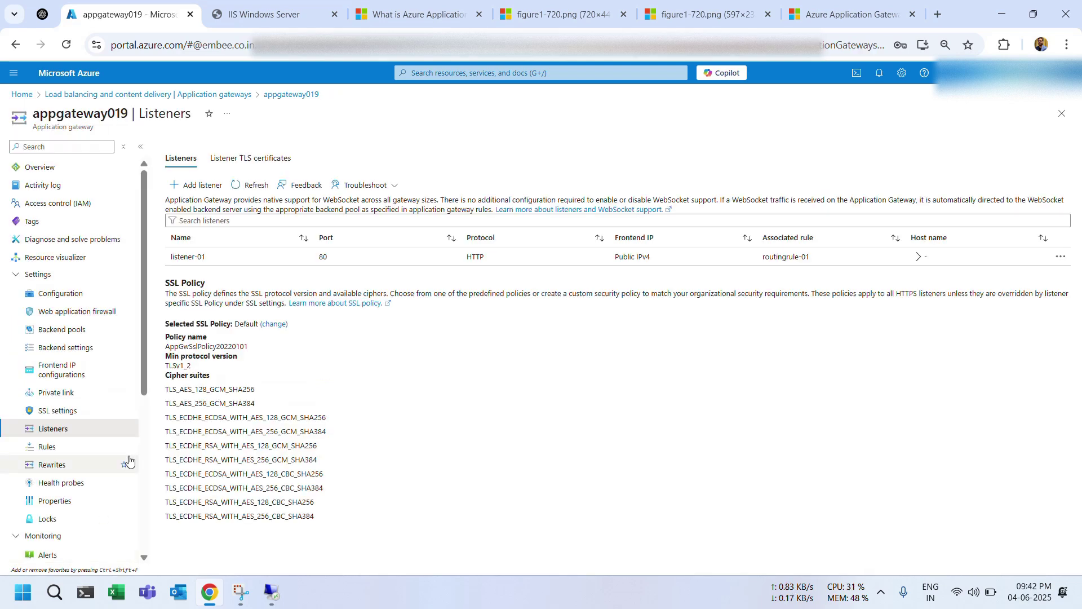
click(71, 450)
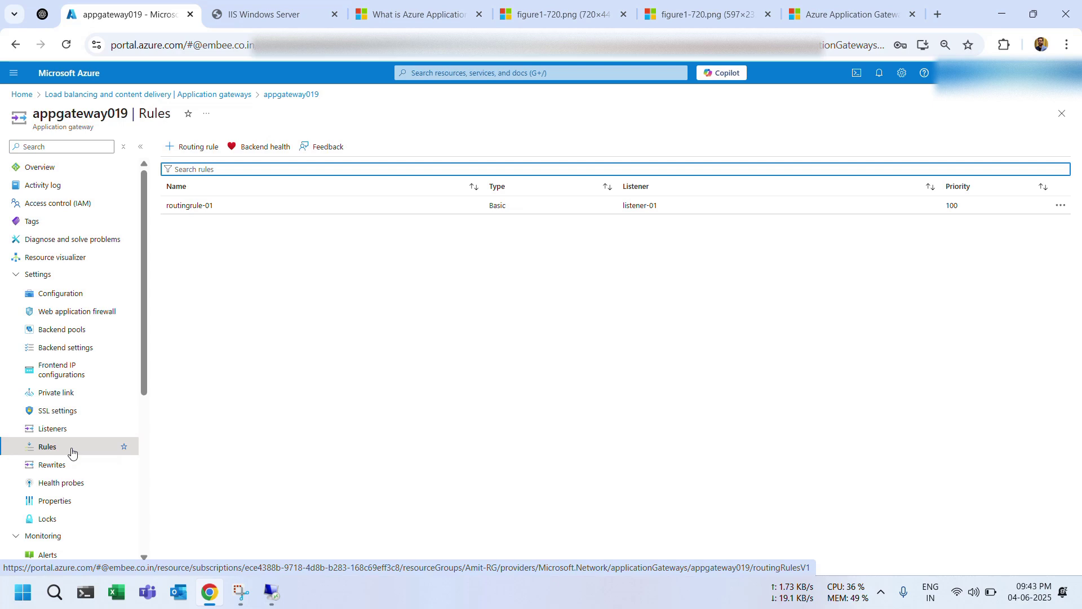
click(300, 207)
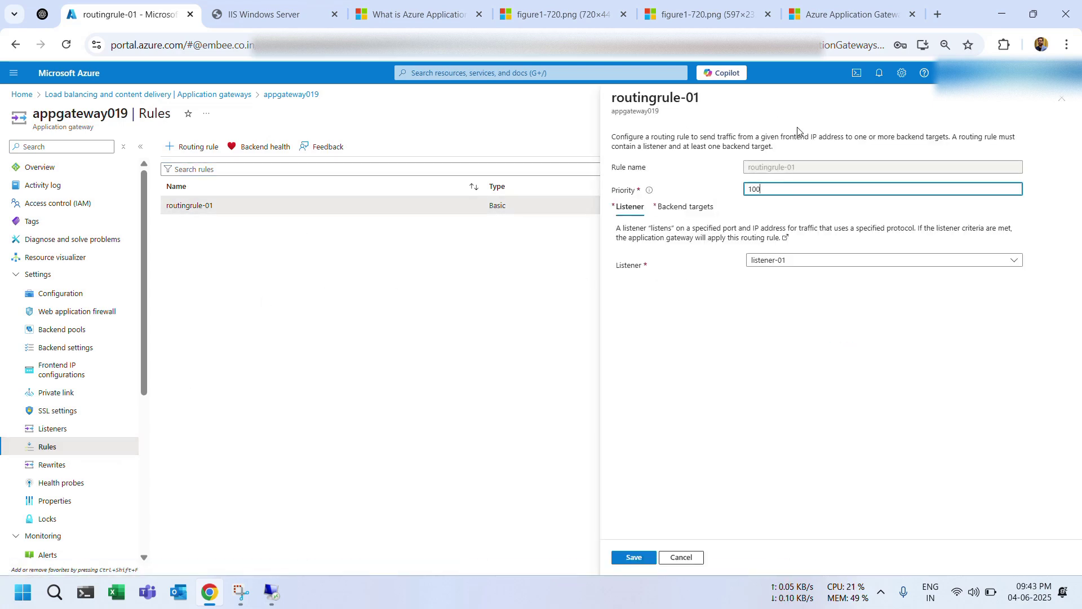
click(696, 14)
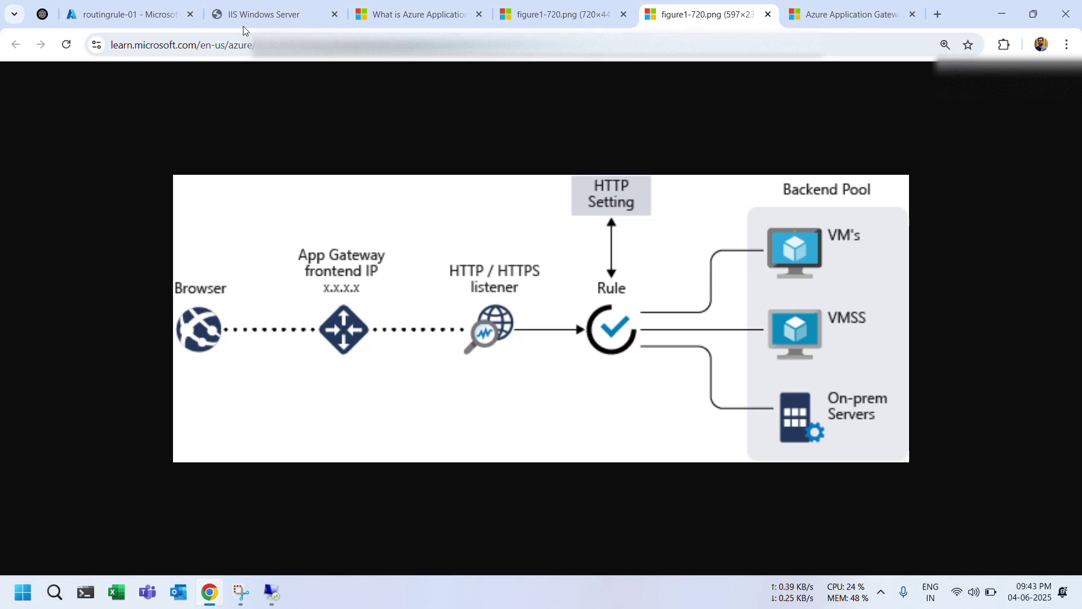
click(131, 17)
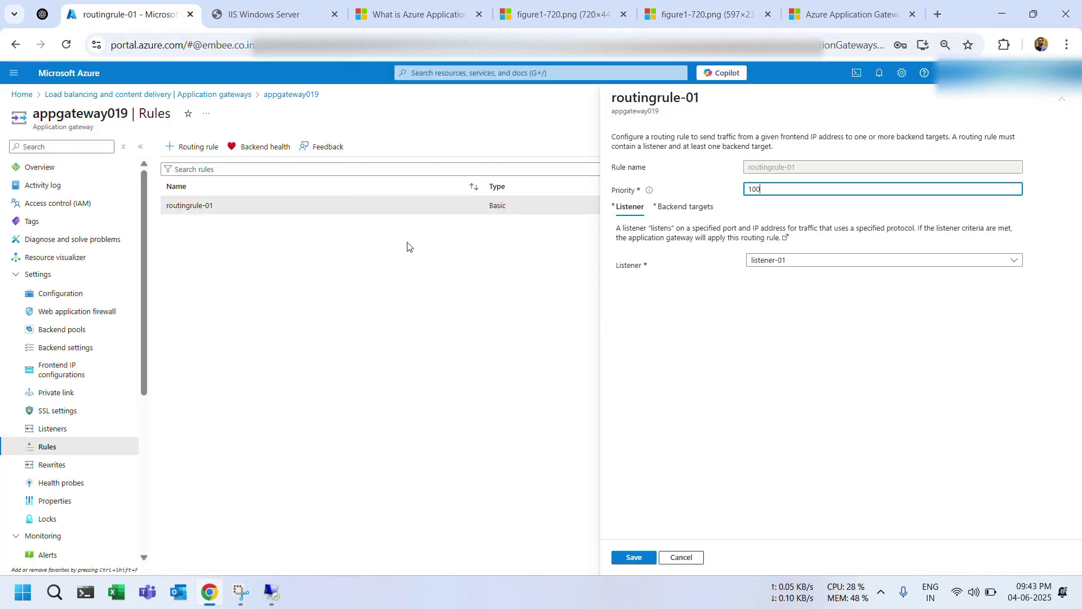
click(798, 262)
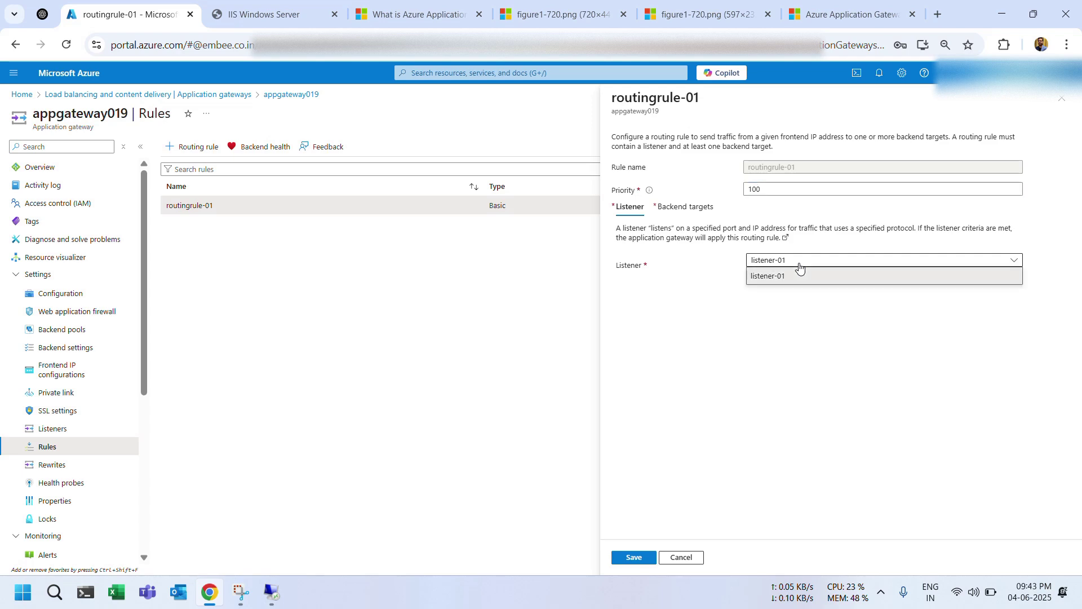
click(706, 17)
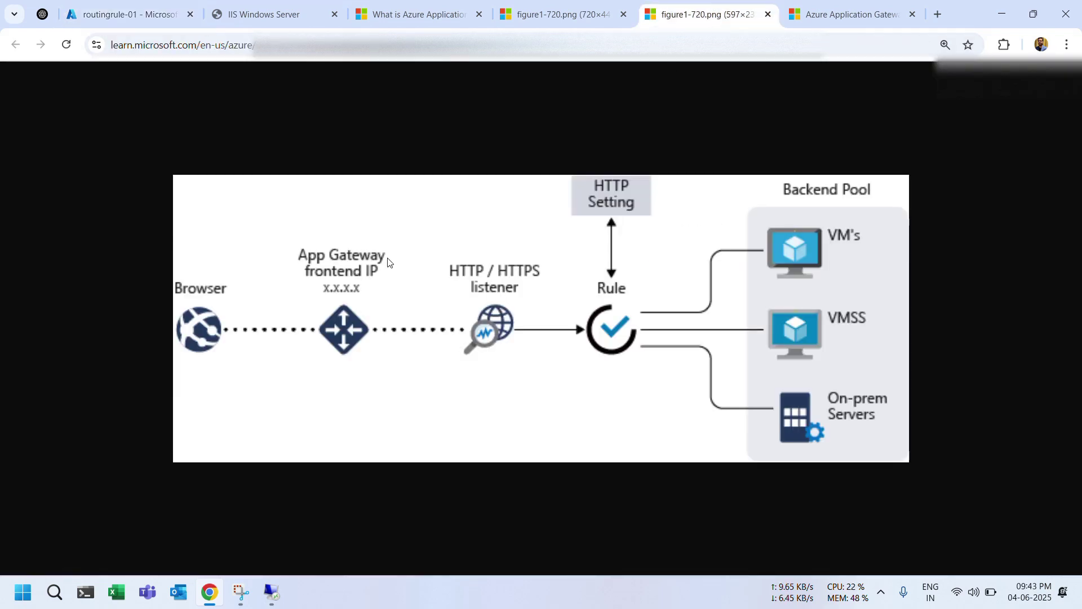
click(119, 24)
Review routingrule-01's backend target and backend settings options against the architecture diagram, and close the rule without saving
click(699, 207)
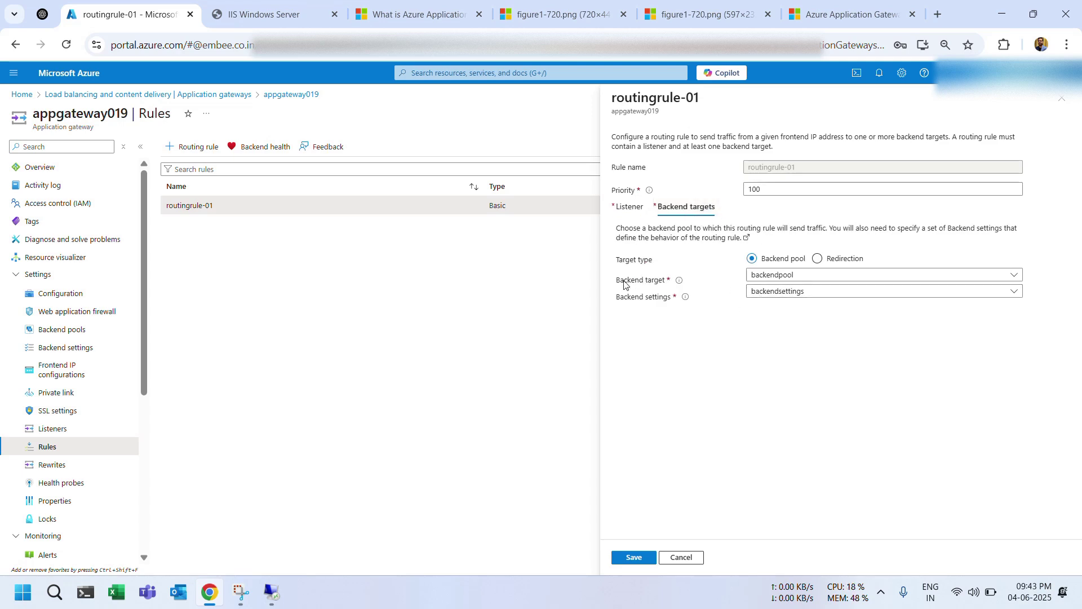
click(776, 276)
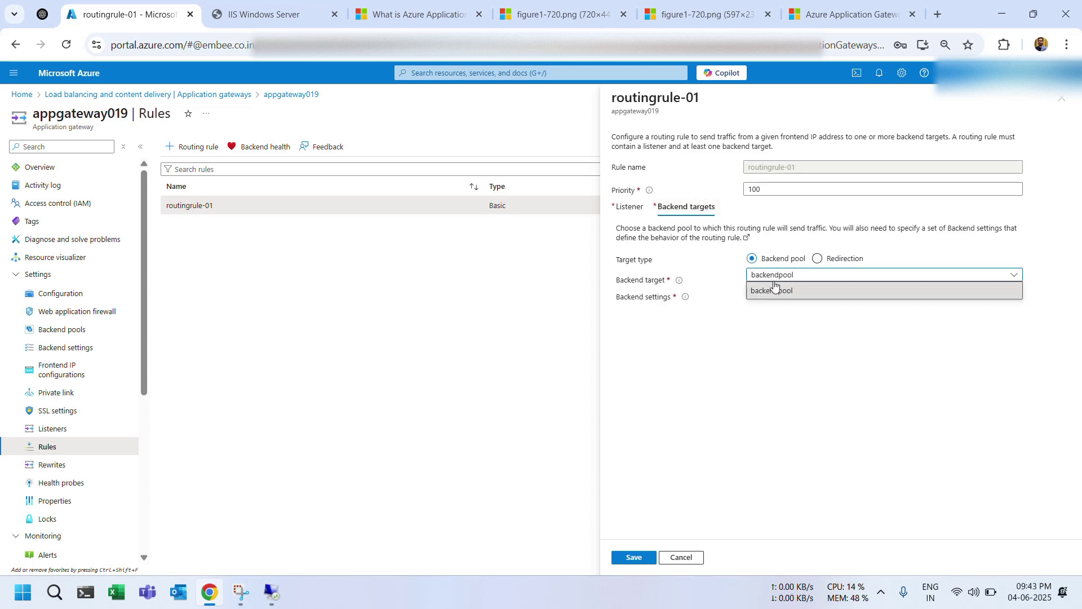
click(773, 290)
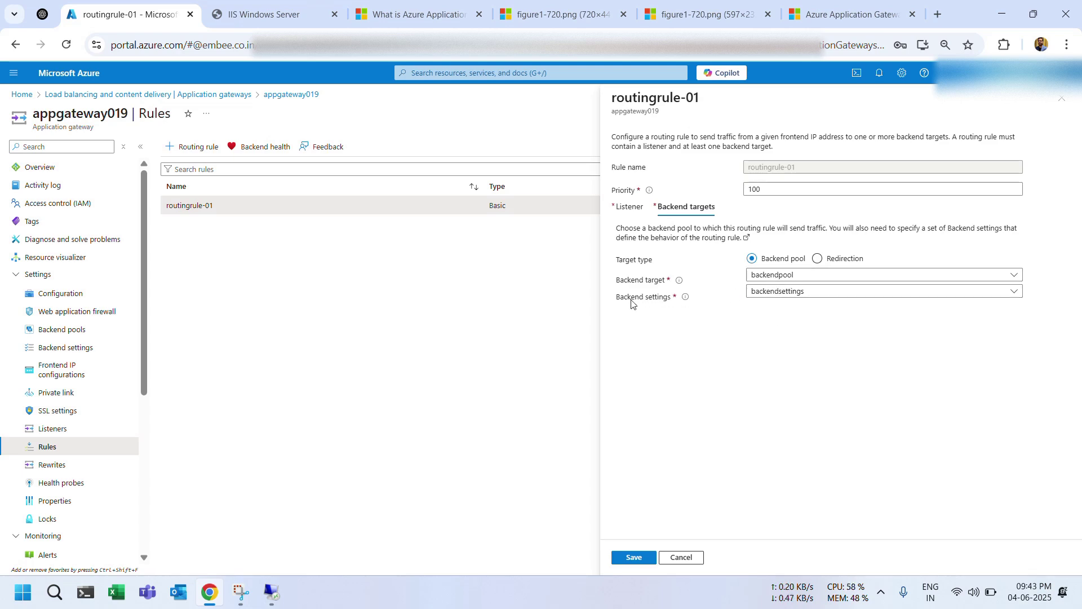
click(787, 294)
click(678, 307)
click(692, 17)
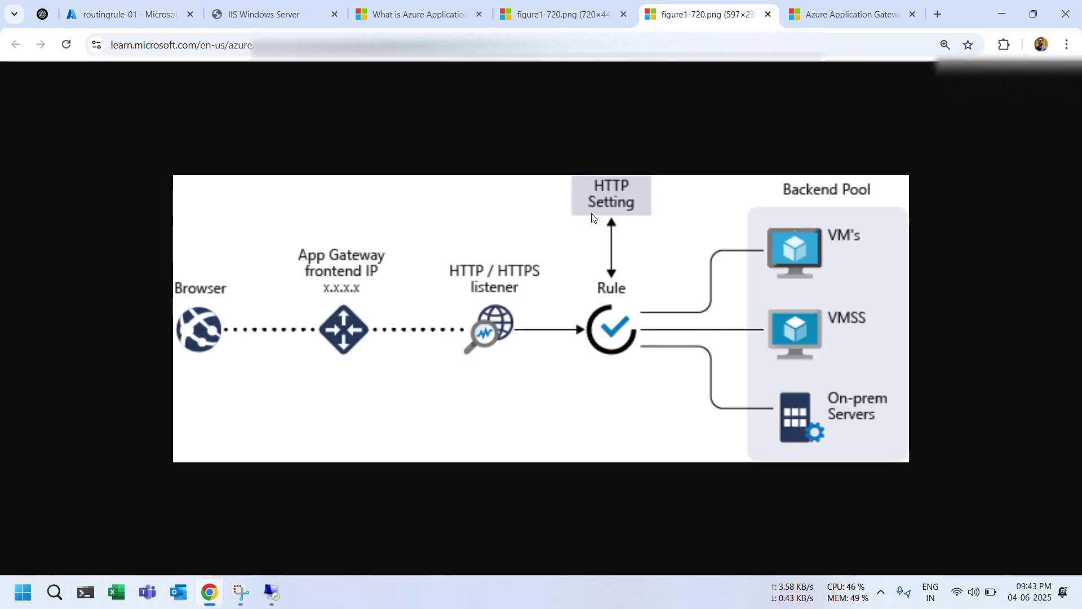
click(152, 14)
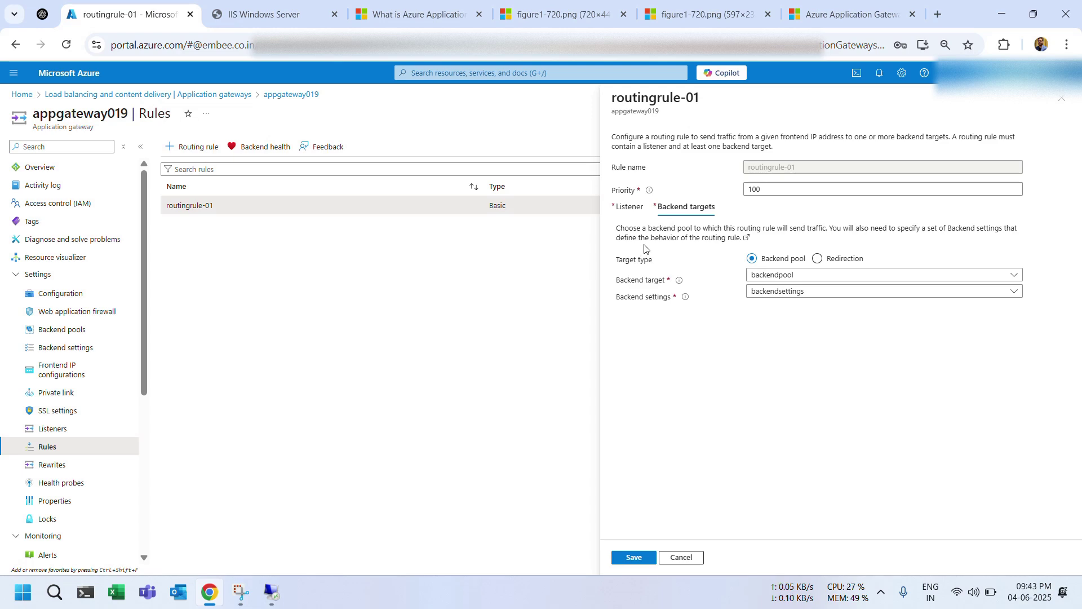
click(686, 557)
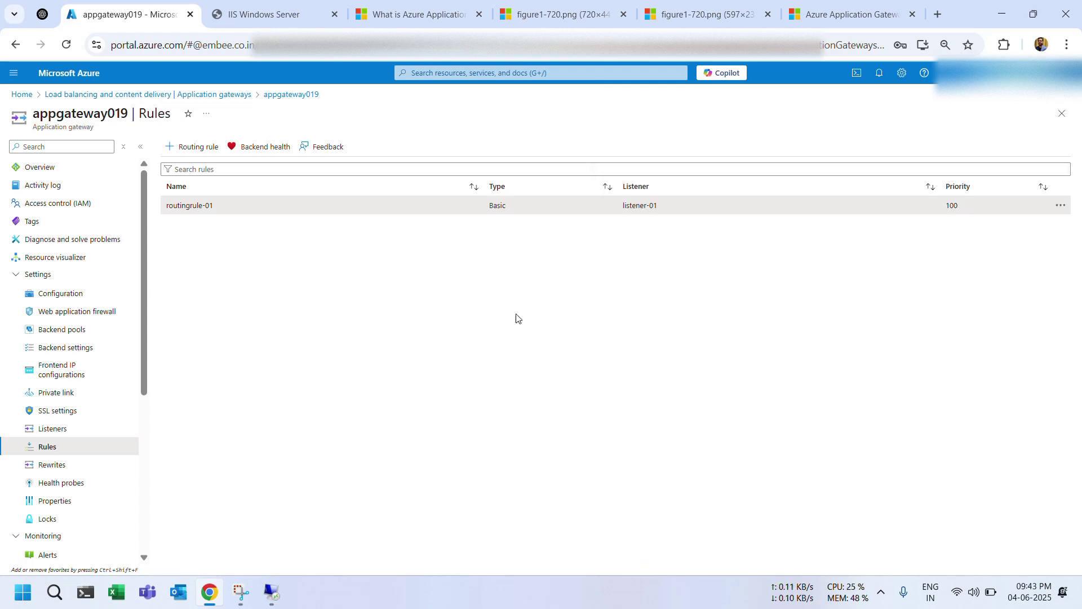
Reload the IIS page at the gateway's public IP 4.187.148.169, return to the gateway's rules, and minimize the browser window
click(276, 14)
click(66, 45)
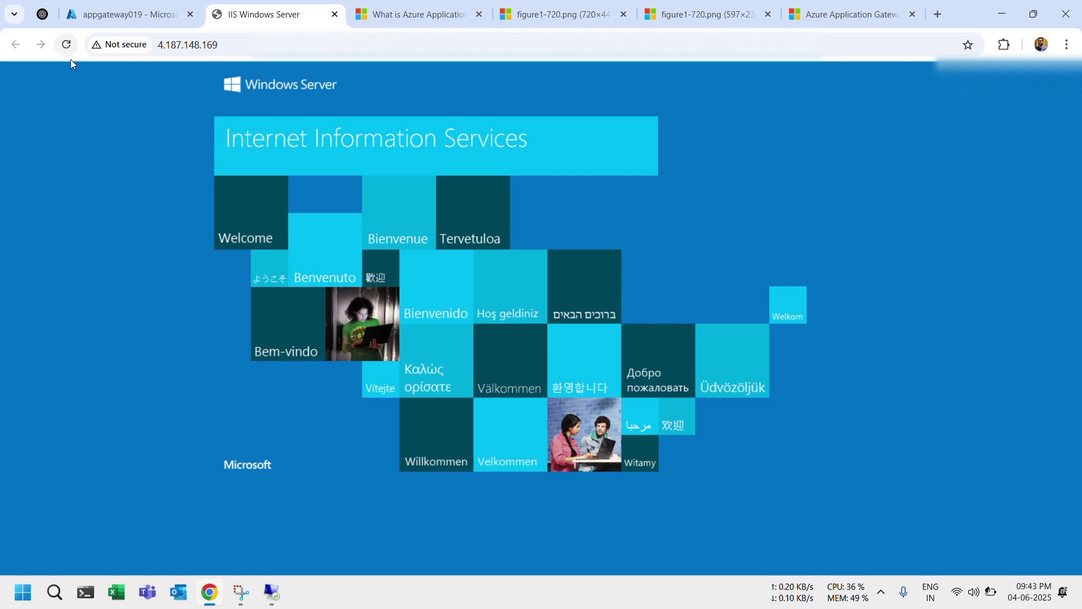
click(149, 16)
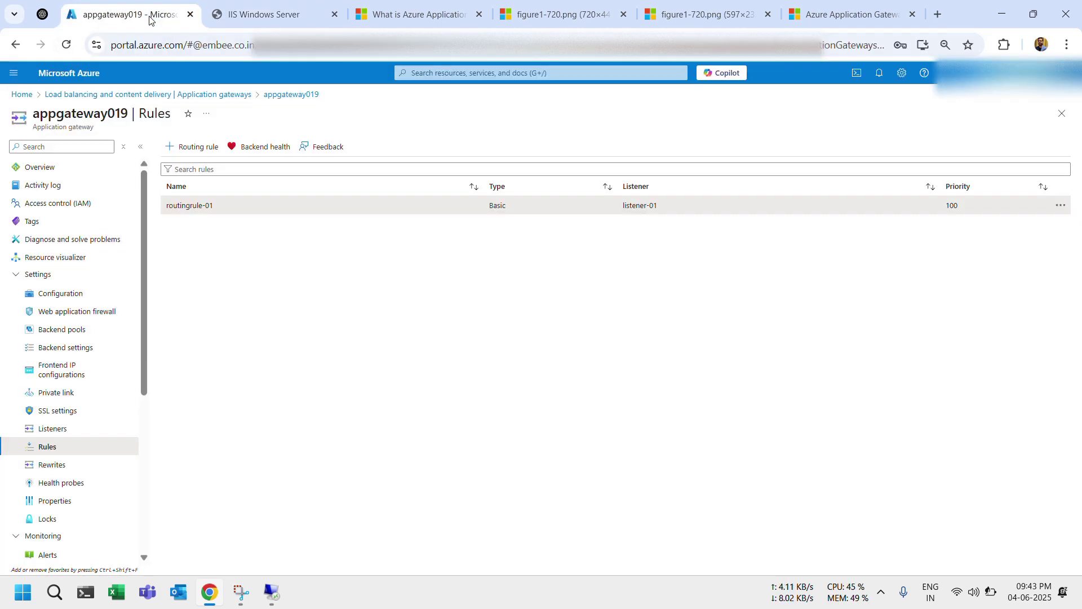
click(1002, 14)
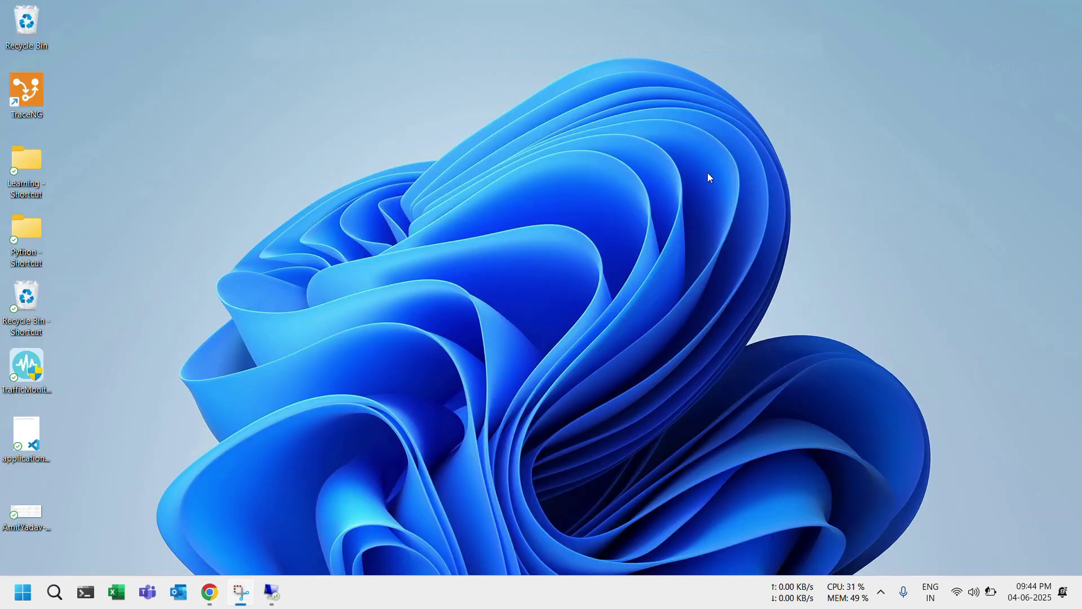